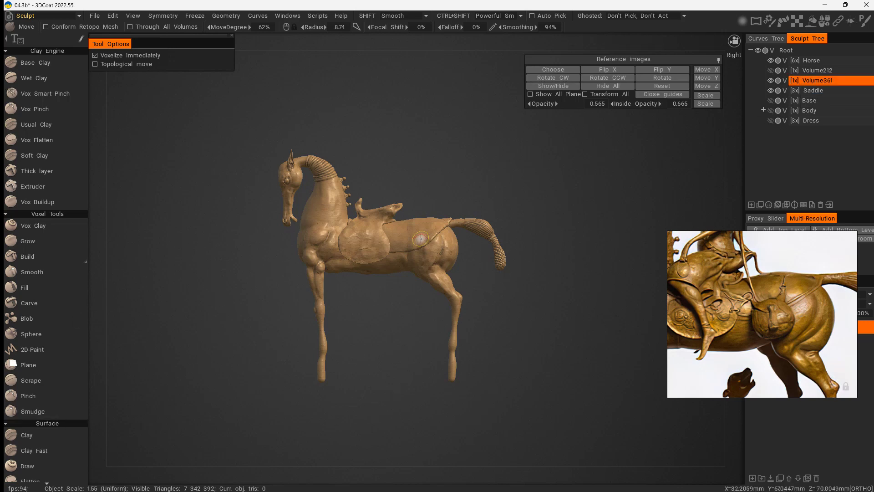
- Add an ellipsoid primitive to Volume361 below the horse's belly, flattened to about 12 along X and 30 along the other axes
key(space)
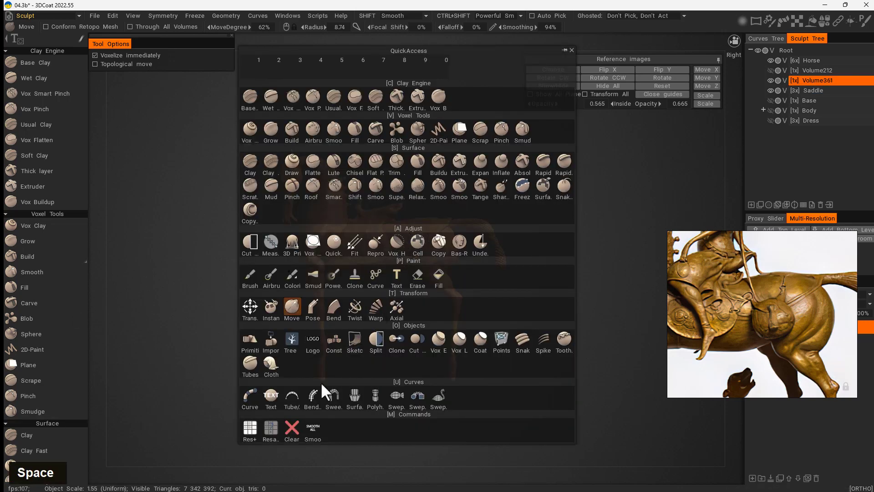
click(250, 342)
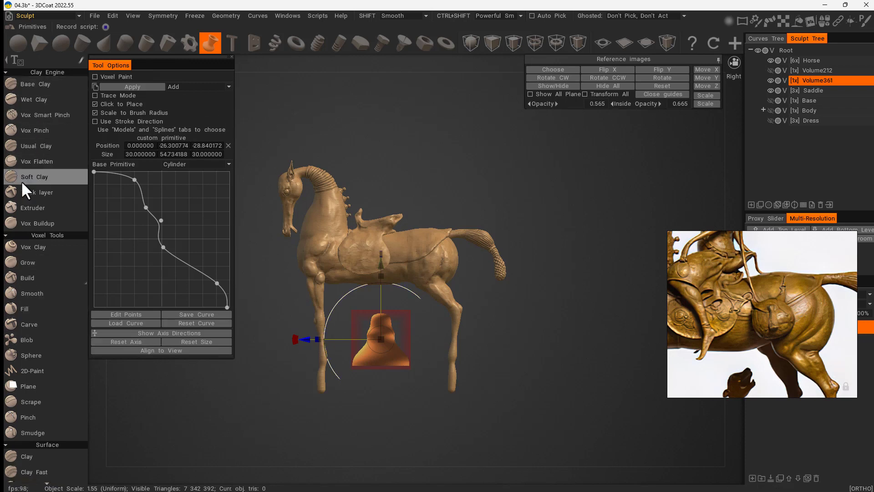
click(61, 43)
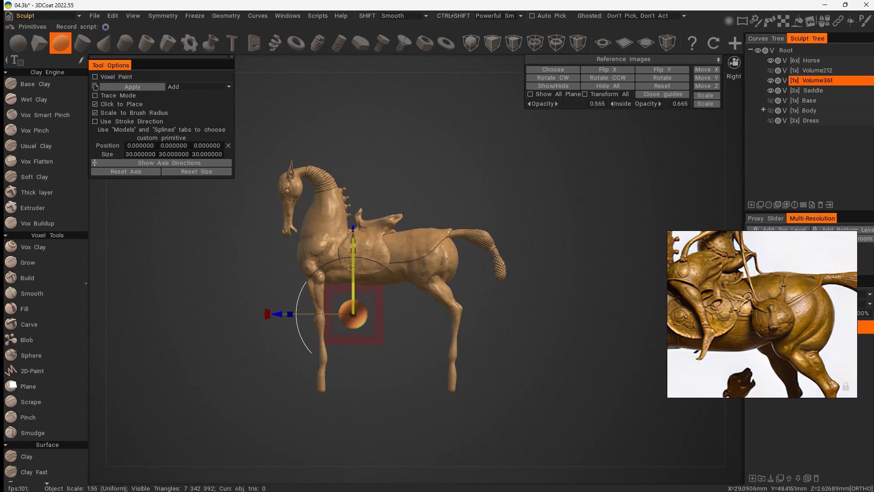
right_drag(362, 320, 429, 384)
middle_drag(429, 383, 433, 287)
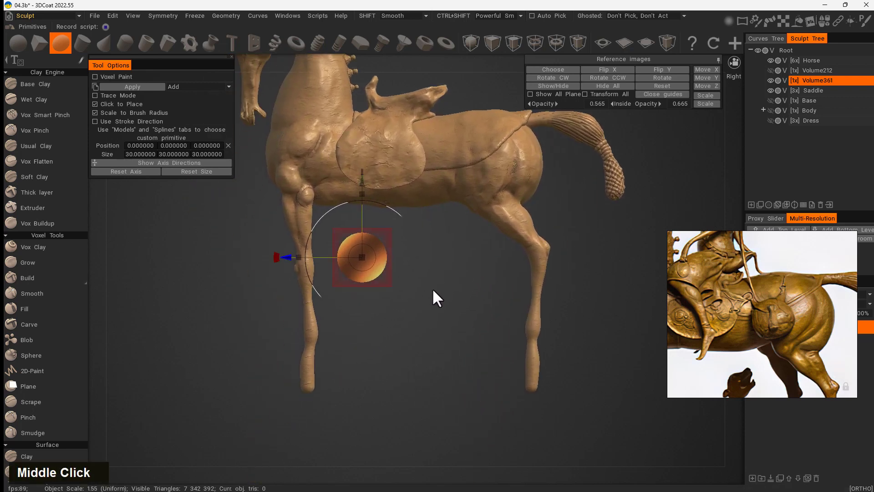
right_drag(432, 288, 381, 343)
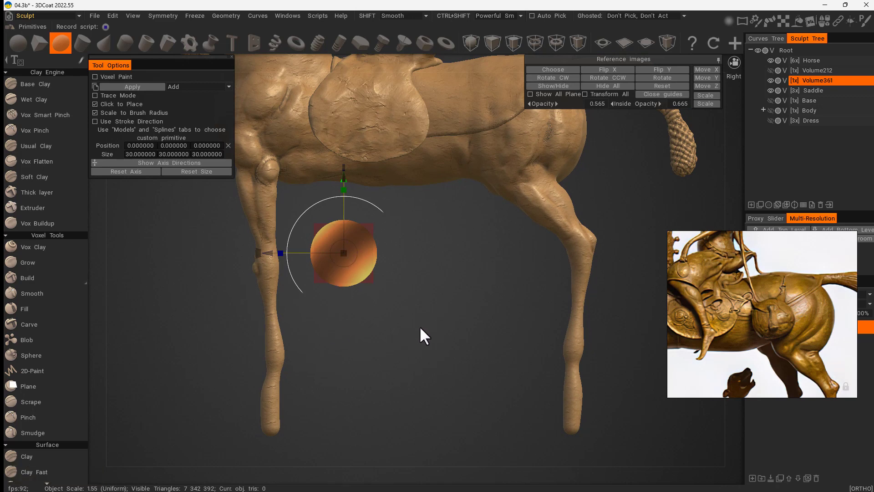
drag(422, 332, 326, 276)
drag(273, 328, 326, 319)
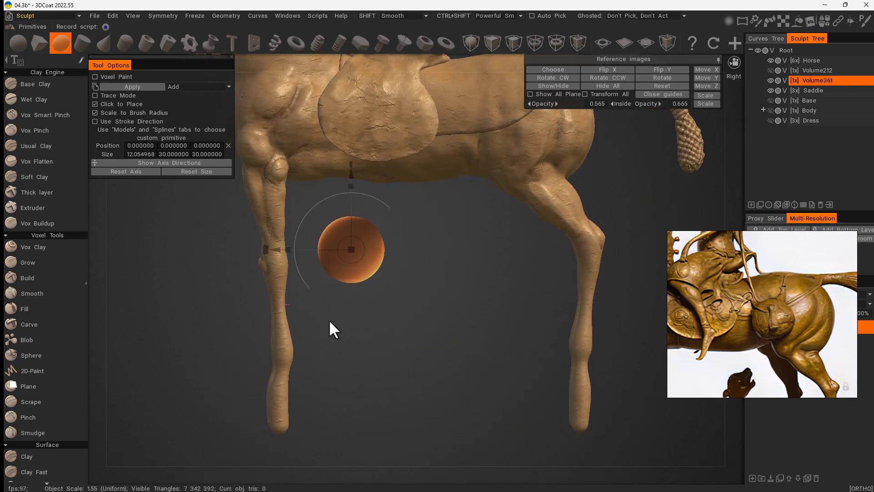
key(shift)
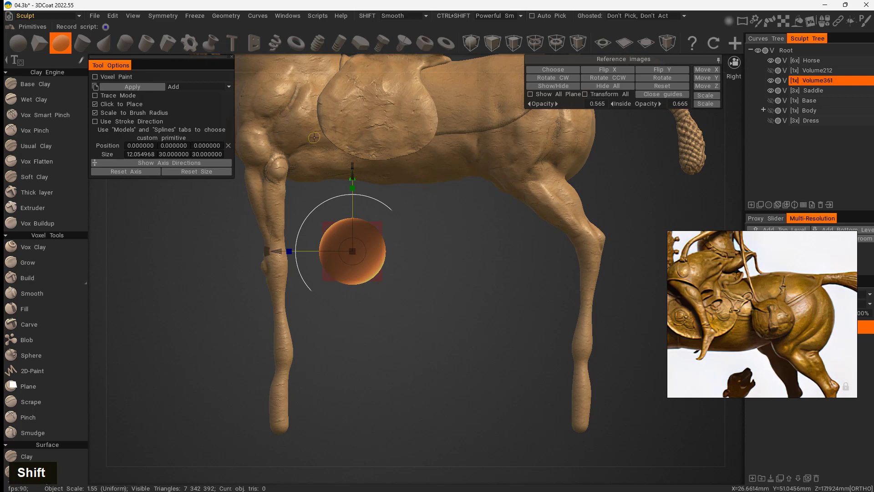
click(143, 86)
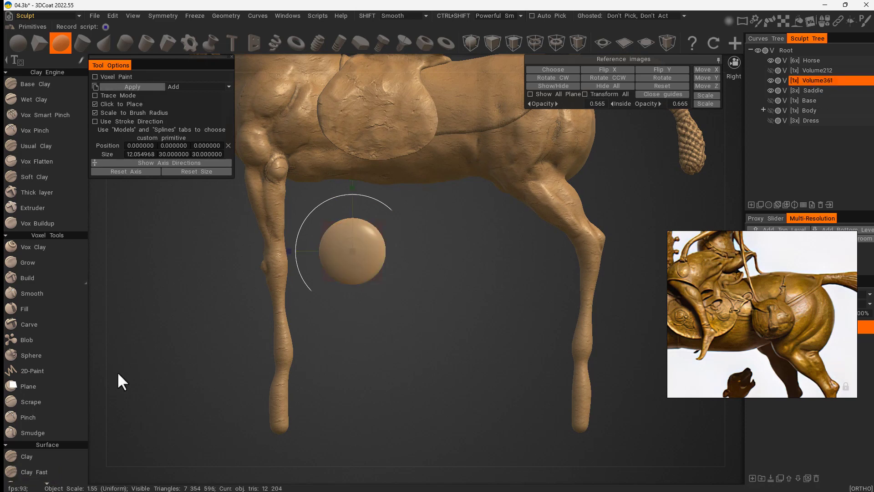
- Set up the Move brush with a radius of about 13.6 and enable mirror symmetry on the X and Z axes
key(space)
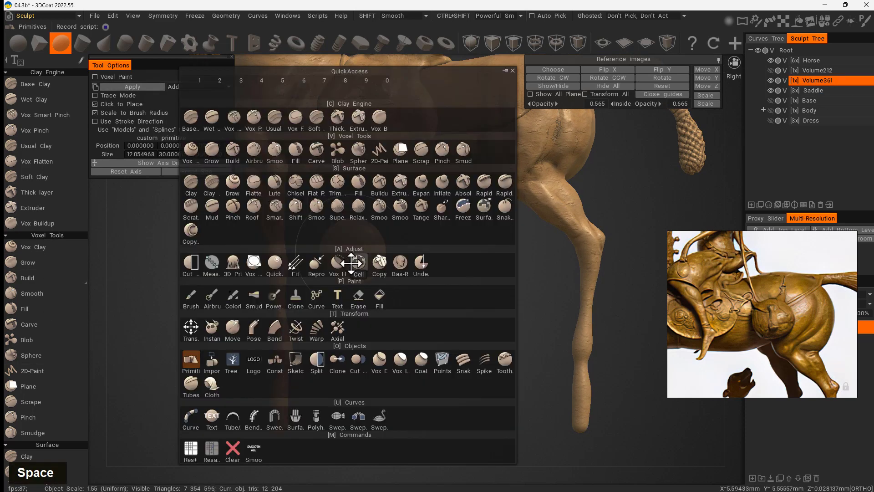
click(233, 328)
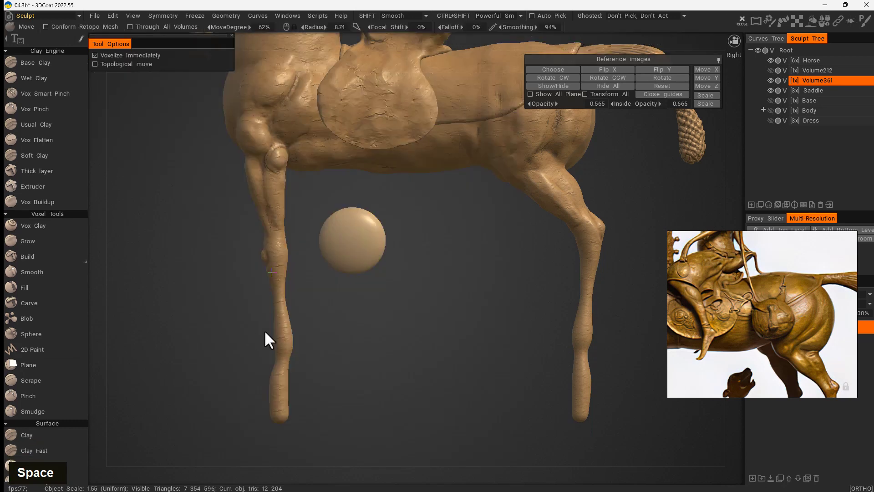
right_click(376, 263)
right_drag(377, 264, 379, 264)
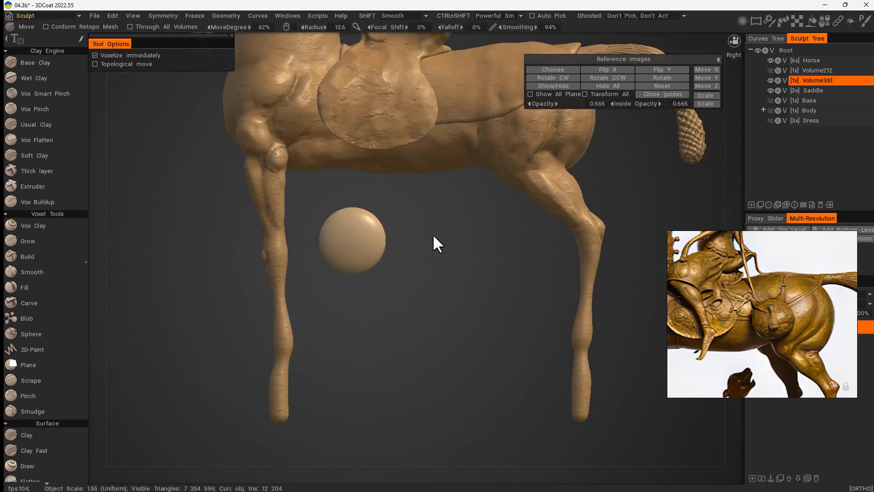
key(s)
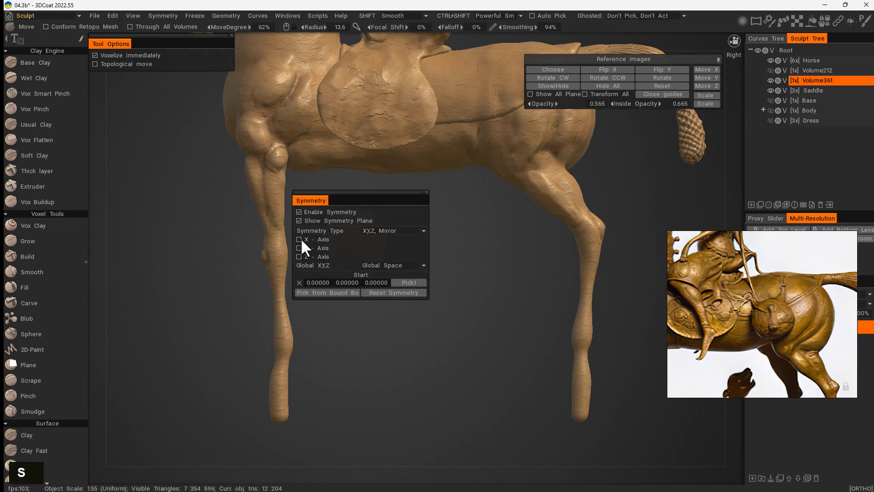
drag(241, 387, 439, 273)
right_drag(428, 246, 444, 283)
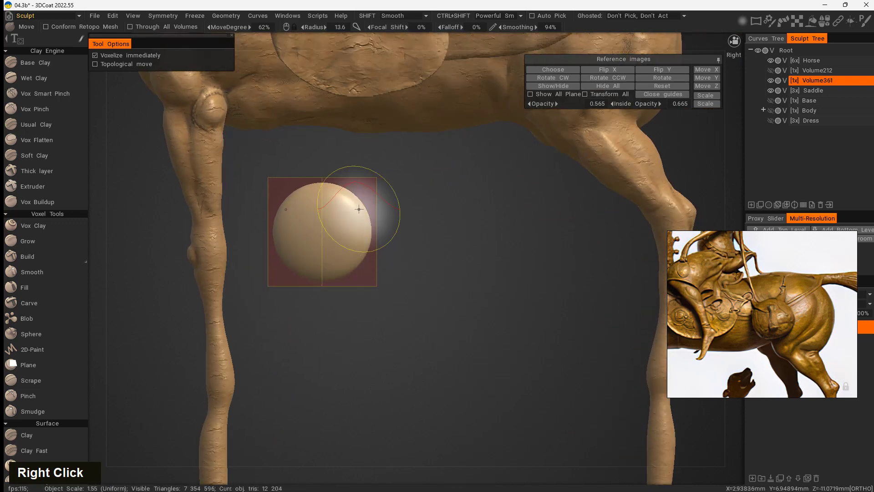
- Reshape the ellipsoid with the Move brush into a pouch that narrows at the top, undoing the first attempts
drag(362, 205, 351, 207)
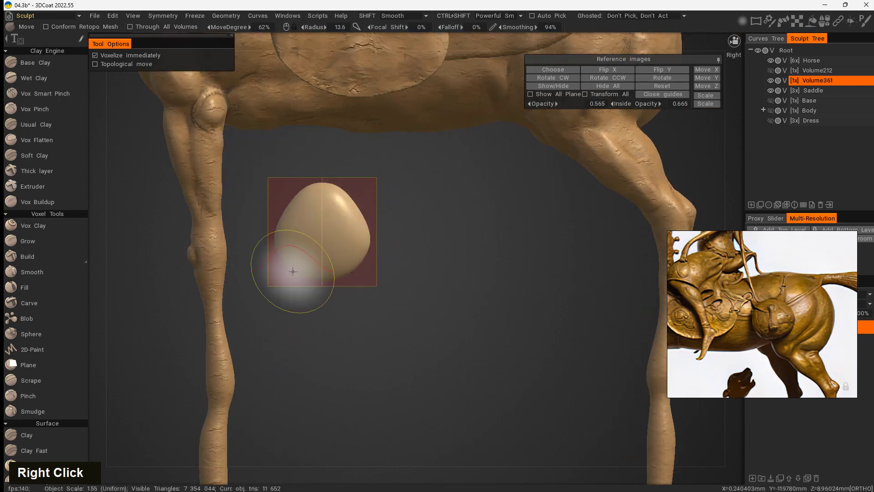
key(ctrl+z)
key(ctrl+z)
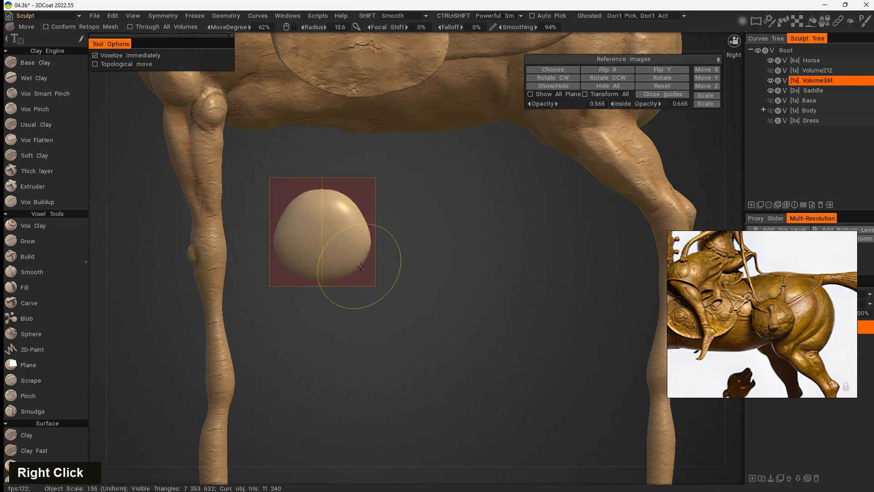
mouse_move(401, 346)
right_down()
mouse_move(325, 353)
mouse_move(311, 368)
mouse_move(319, 364)
right_up()
drag(325, 255, 312, 252)
right_drag(292, 324, 317, 351)
mouse_move(330, 264)
mouse_down()
mouse_move(332, 253)
mouse_move(318, 260)
mouse_up()
mouse_move(319, 342)
right_down()
mouse_move(360, 359)
mouse_move(440, 293)
mouse_move(424, 187)
mouse_move(433, 255)
right_up()
- Hide the Horse and Saddle volumes and fill out the pouch's sides and lower corners using the Move brush at radius about 10.5
click(770, 60)
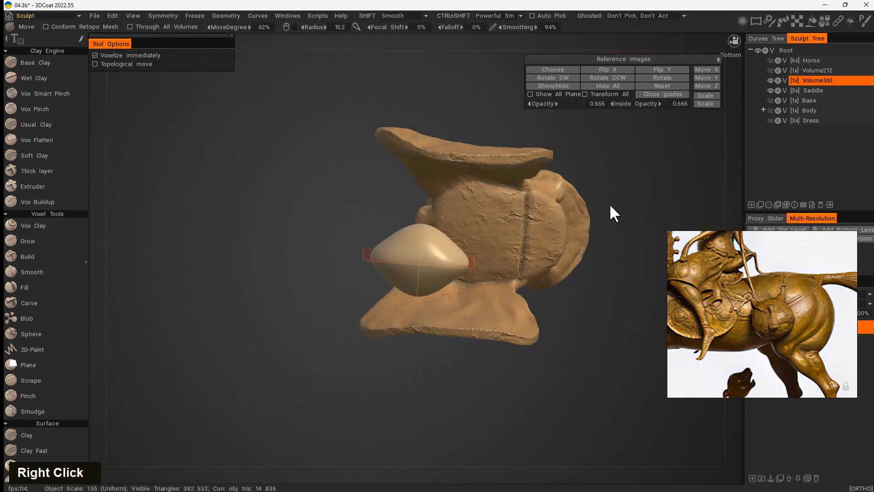
click(771, 90)
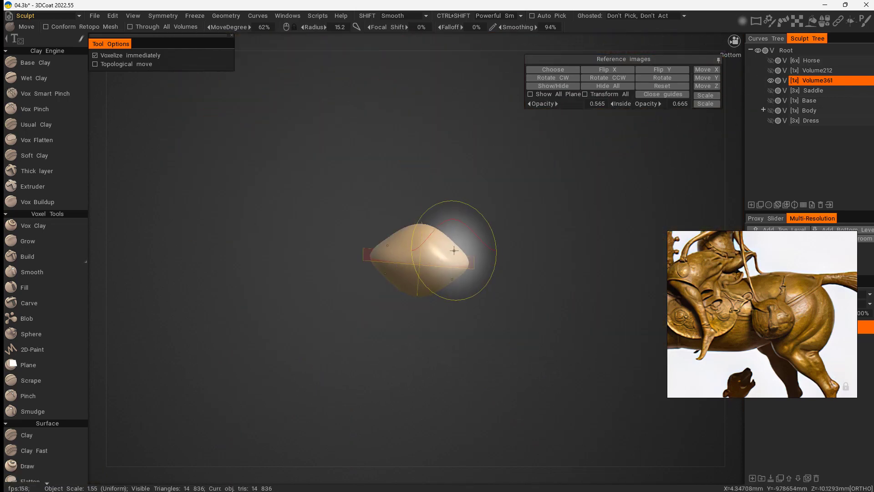
right_drag(454, 250, 434, 246)
mouse_move(451, 242)
mouse_down()
mouse_move(462, 234)
mouse_move(486, 292)
mouse_move(407, 354)
mouse_move(386, 351)
mouse_move(369, 368)
mouse_move(455, 224)
mouse_up()
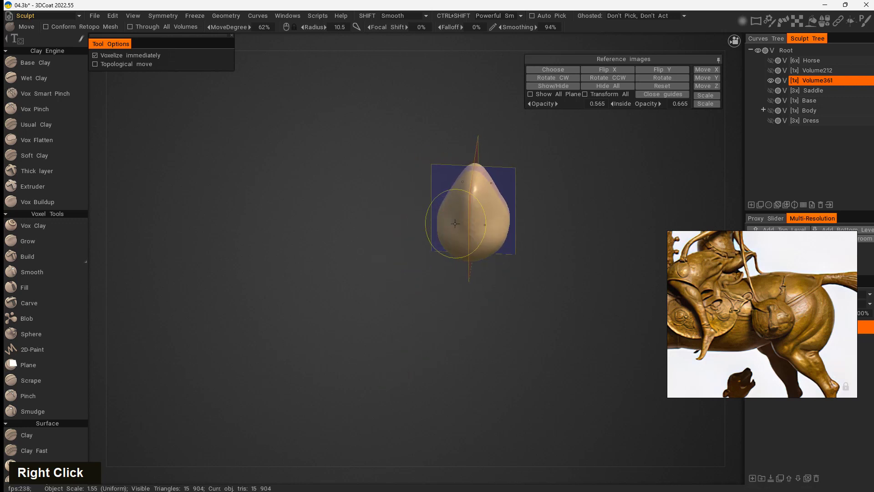
right_drag(384, 305, 556, 268)
right_drag(416, 338, 537, 351)
right_drag(397, 324, 380, 245)
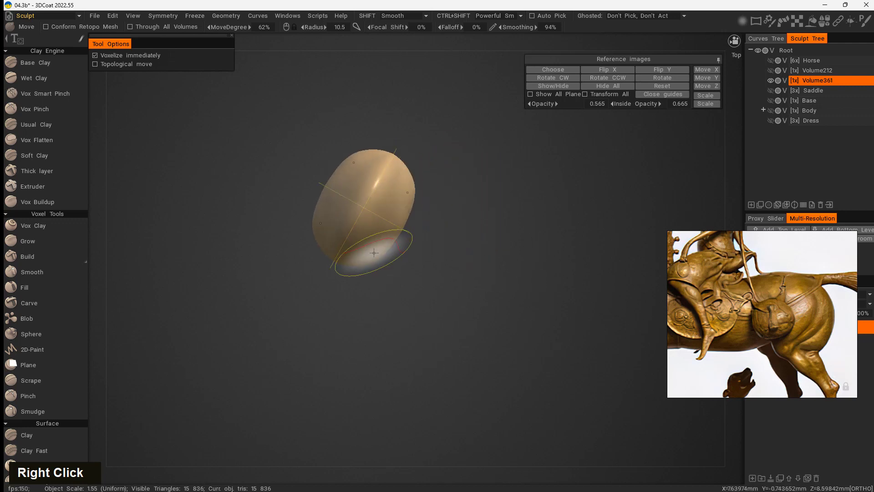
right_drag(412, 326, 340, 235)
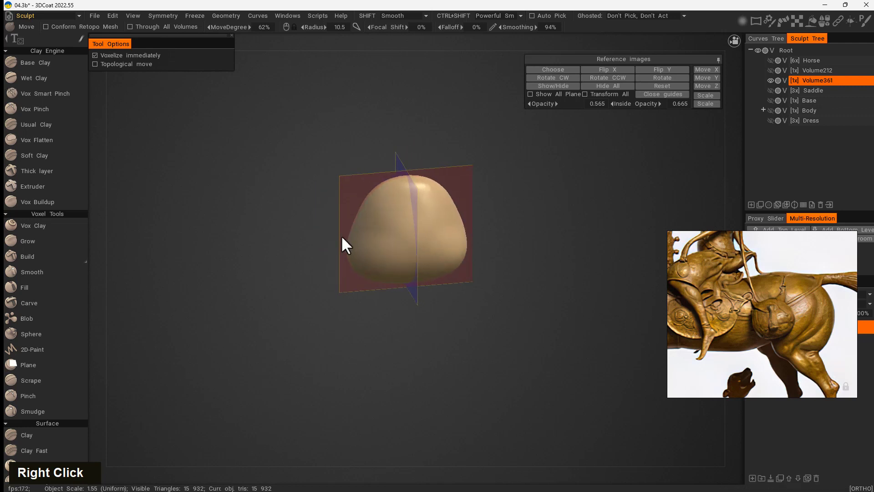
middle_drag(510, 243, 457, 261)
right_drag(457, 260, 428, 296)
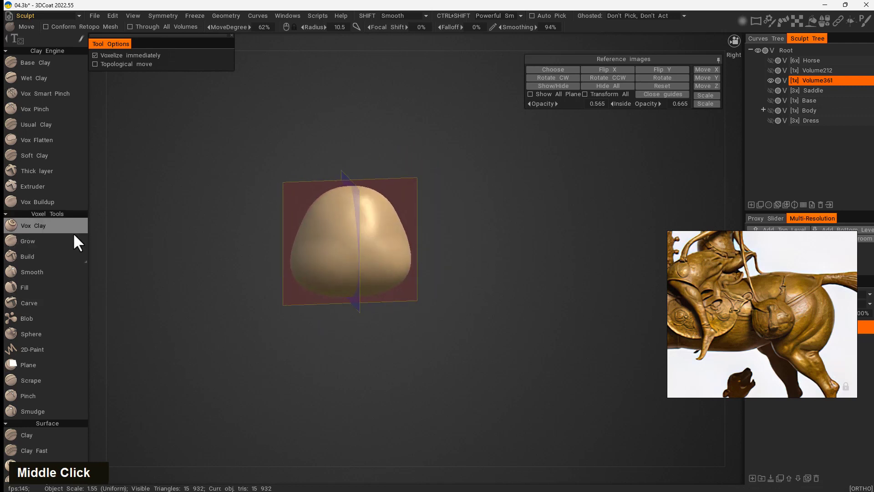
- Flatten the pouch's front, sides and underside with the Scrape brush at radius about 4.77 and depth 34%
click(43, 378)
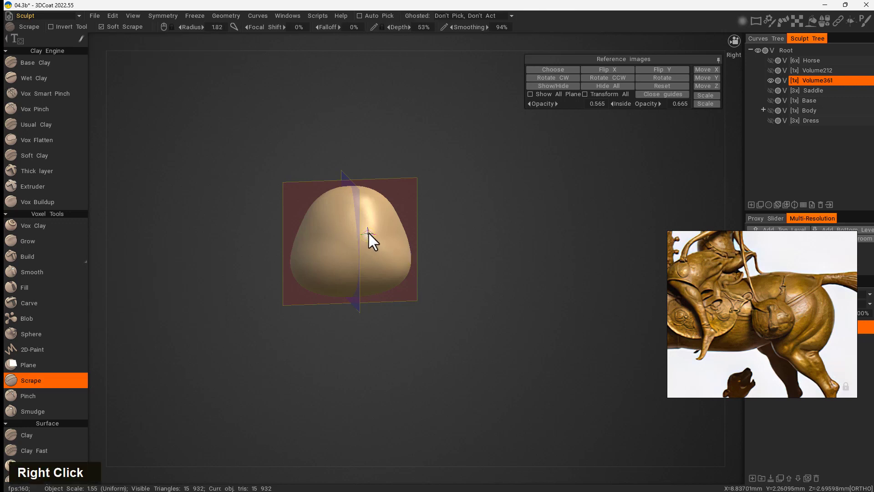
right_drag(378, 235, 380, 235)
drag(369, 337, 404, 366)
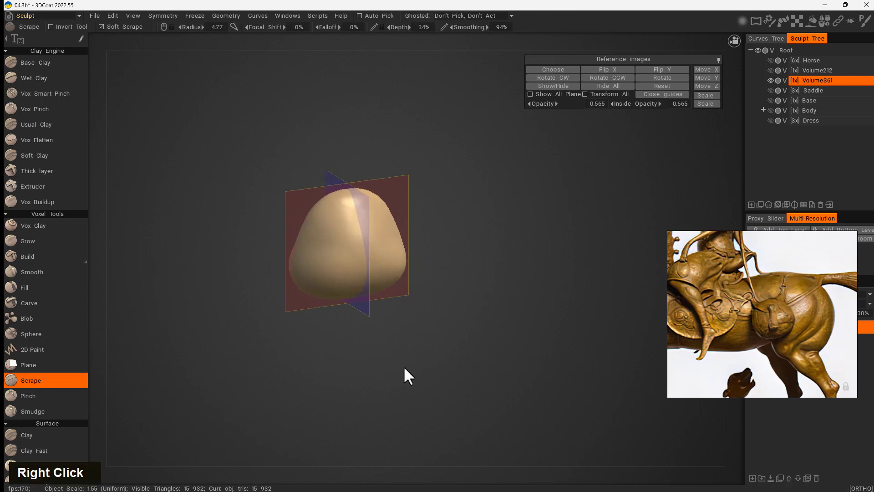
mouse_move(310, 265)
mouse_down()
mouse_move(326, 273)
mouse_move(322, 263)
mouse_up()
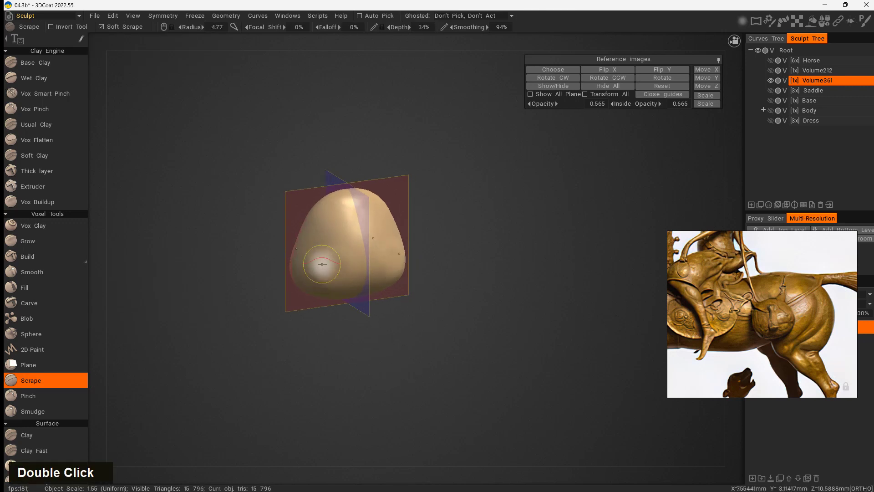
drag(284, 364, 336, 256)
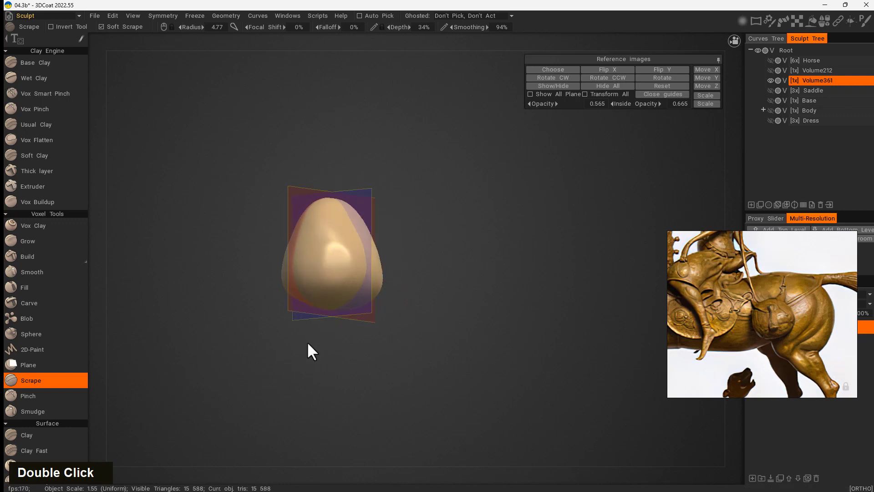
drag(308, 345, 322, 253)
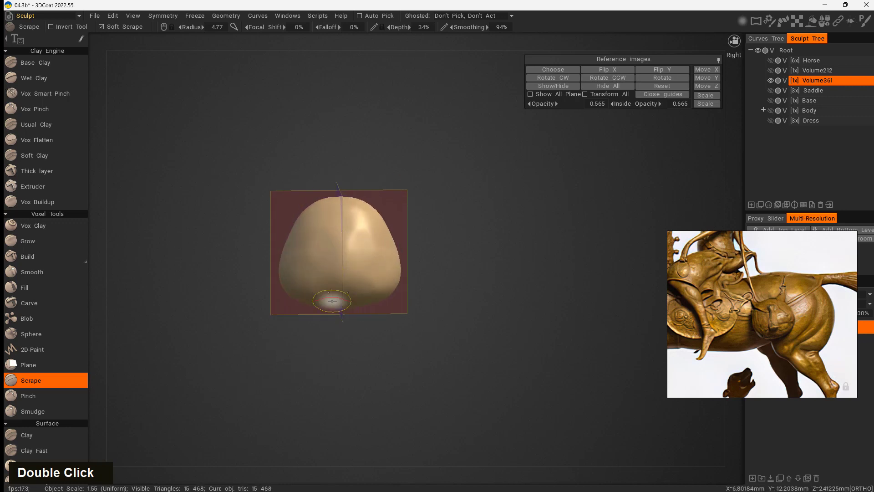
mouse_move(465, 287)
mouse_down()
mouse_move(340, 298)
mouse_move(376, 297)
mouse_move(376, 287)
mouse_move(380, 302)
mouse_move(308, 296)
mouse_move(472, 318)
mouse_move(198, 365)
mouse_up()
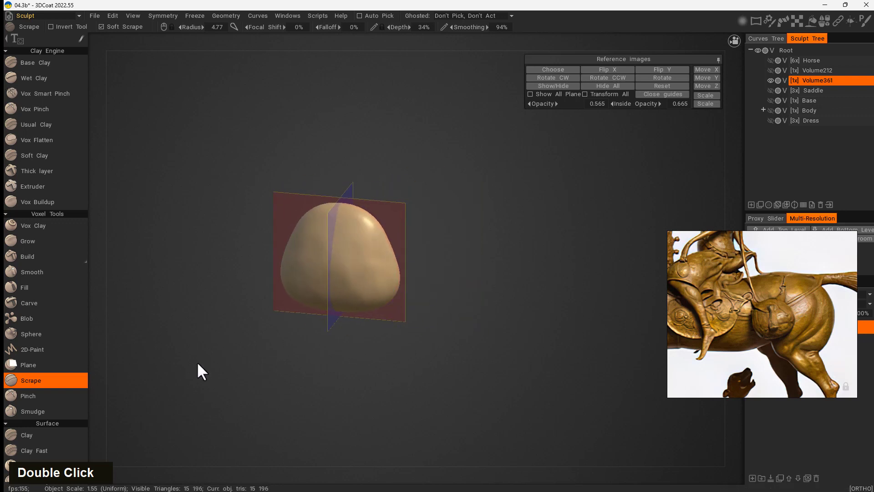
- Switch to the Build brush with a radius of about 2.31 and a depth of 79%
click(42, 256)
mouse_move(357, 254)
right_down()
mouse_move(348, 255)
mouse_move(366, 253)
right_up()
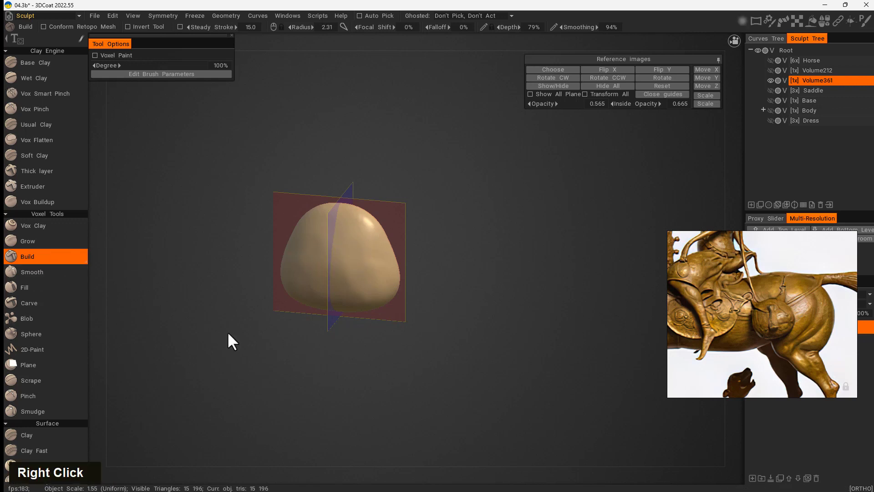
right_drag(228, 332, 269, 326)
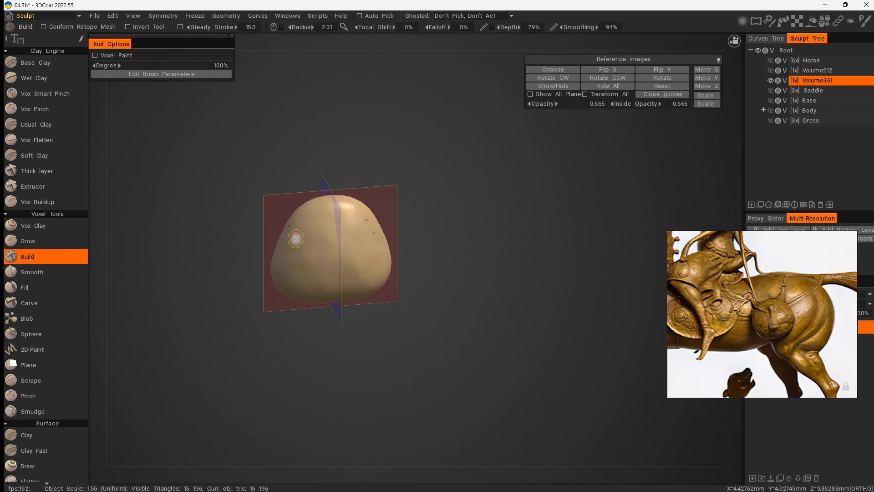
drag(311, 233, 369, 234)
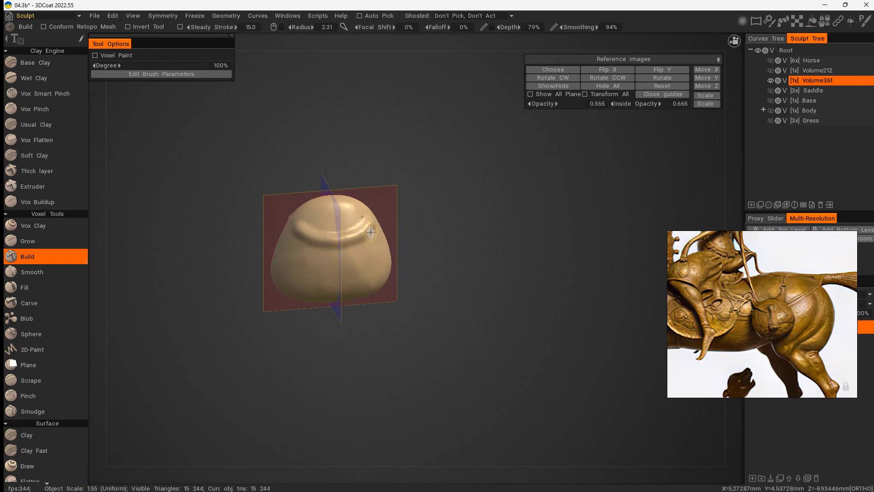
right_drag(437, 264, 519, 263)
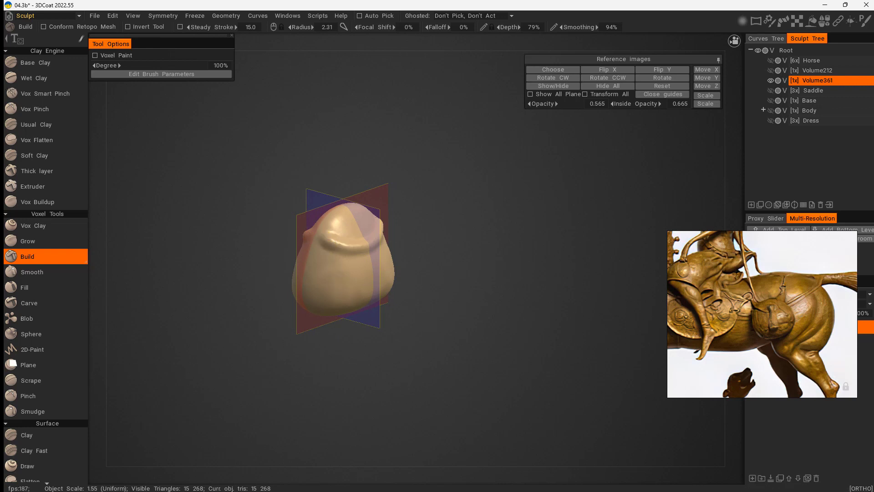
right_drag(456, 371, 386, 377)
key(ctrl+z)
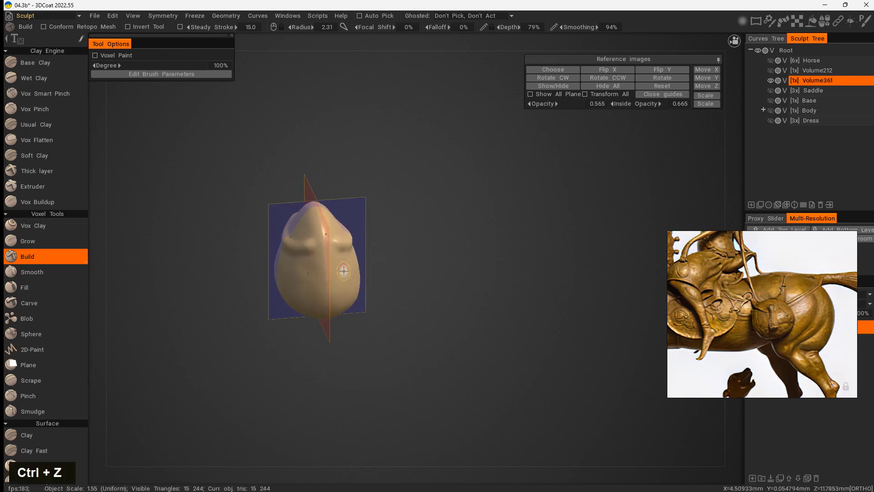
key(ctrl+z)
- Turn off X-axis symmetry for the pouch, keeping only the Z-axis mirror enabled
mouse_move(368, 281)
mouse_down()
mouse_move(404, 324)
mouse_move(384, 304)
mouse_up()
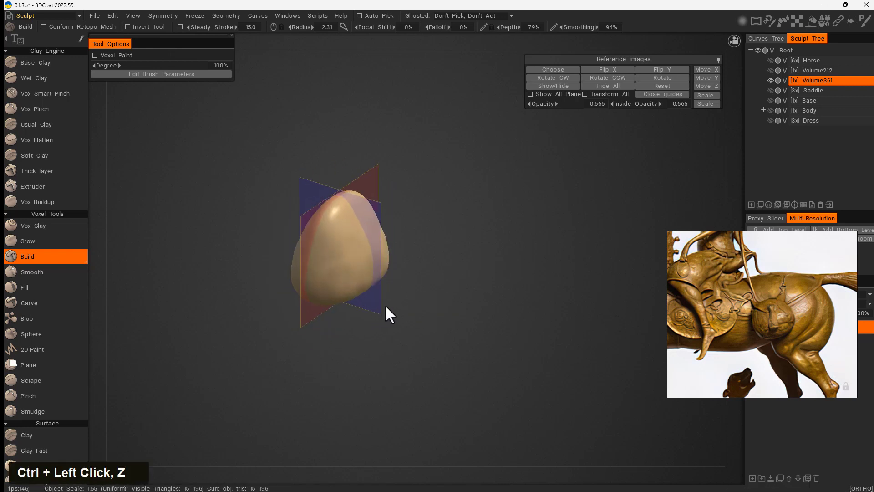
key(s)
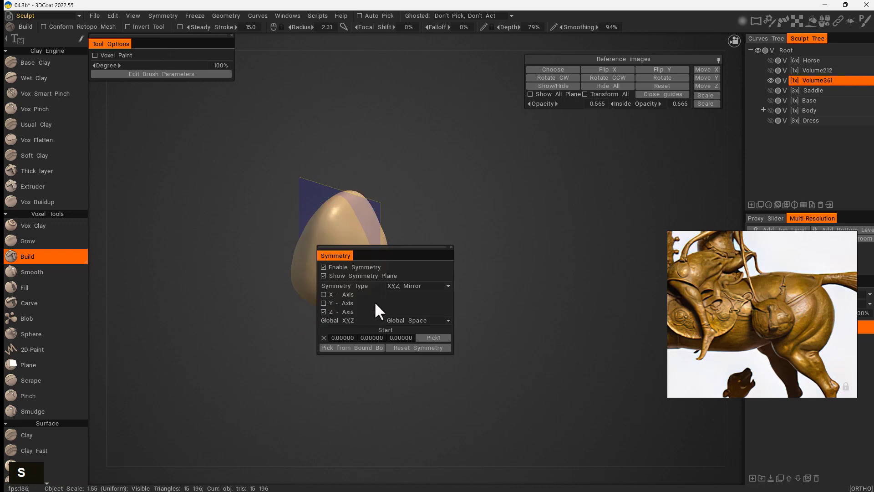
double_click(468, 273)
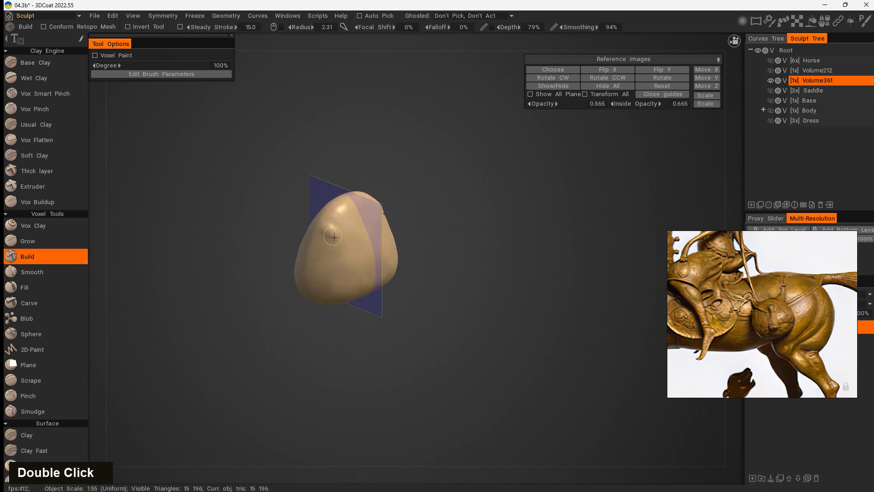
- Build up a raised flap ridge around the pouch's upper front and corners with the Build brush at radius 2.31 and depth 79%
drag(476, 269, 401, 248)
drag(327, 216, 358, 230)
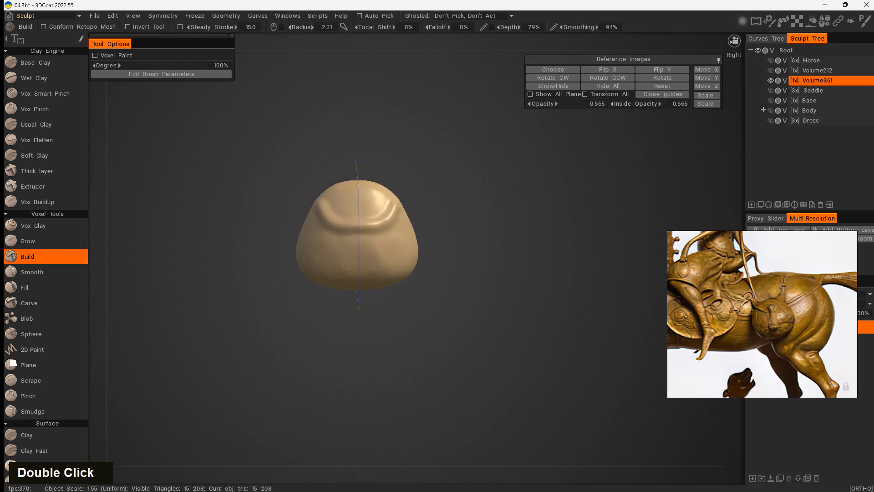
drag(473, 251, 521, 268)
mouse_move(346, 222)
mouse_down()
mouse_move(400, 218)
mouse_move(344, 223)
mouse_move(398, 226)
mouse_move(373, 237)
mouse_up()
drag(308, 354, 333, 195)
drag(315, 304, 272, 326)
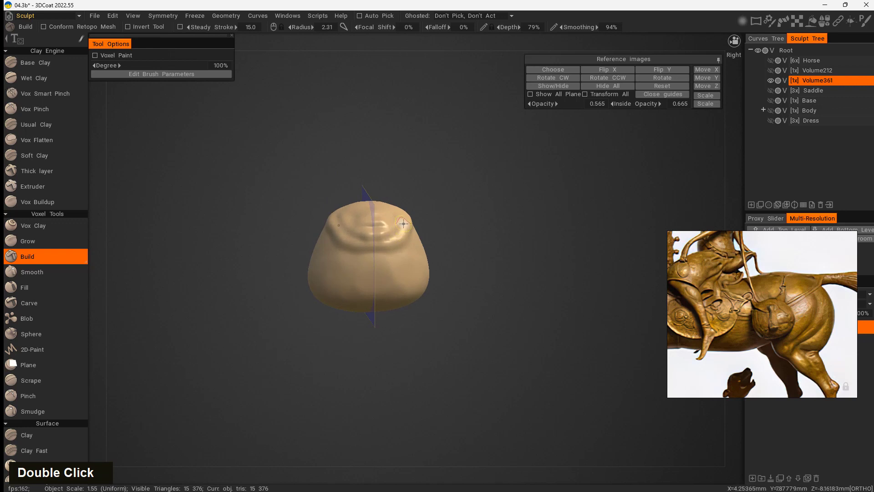
drag(289, 355, 257, 366)
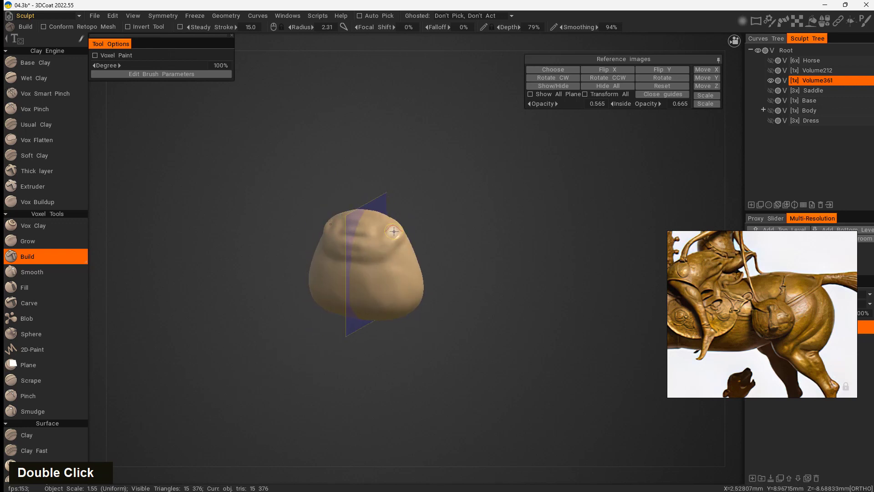
drag(365, 242, 397, 236)
scroll(54, 378, down, 1)
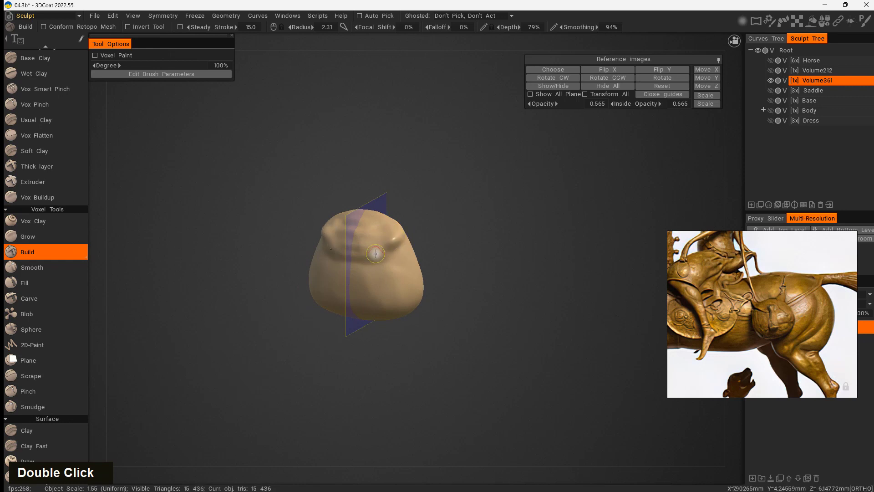
- Even out the flap ridge with the Scrape brush at radius about 2.73 and depth 34%, raising the pouch volume's resolution to 3x
click(41, 377)
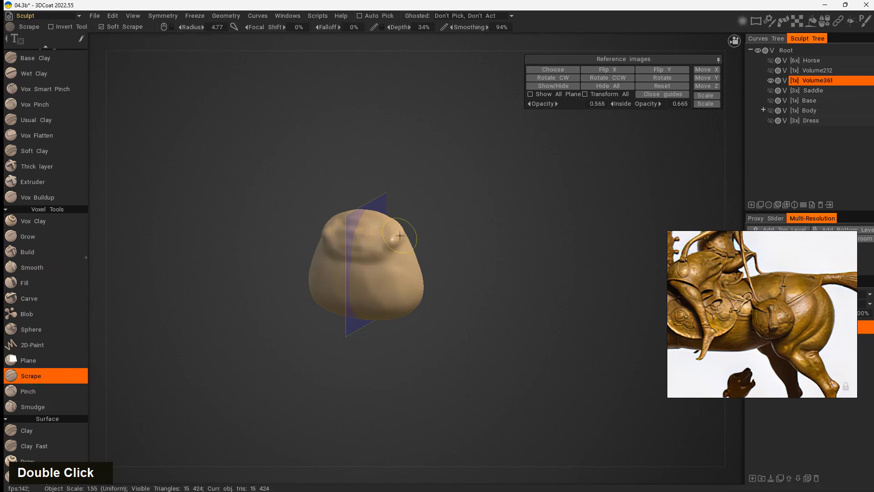
drag(403, 233, 388, 238)
right_drag(388, 239, 374, 238)
drag(390, 235, 377, 250)
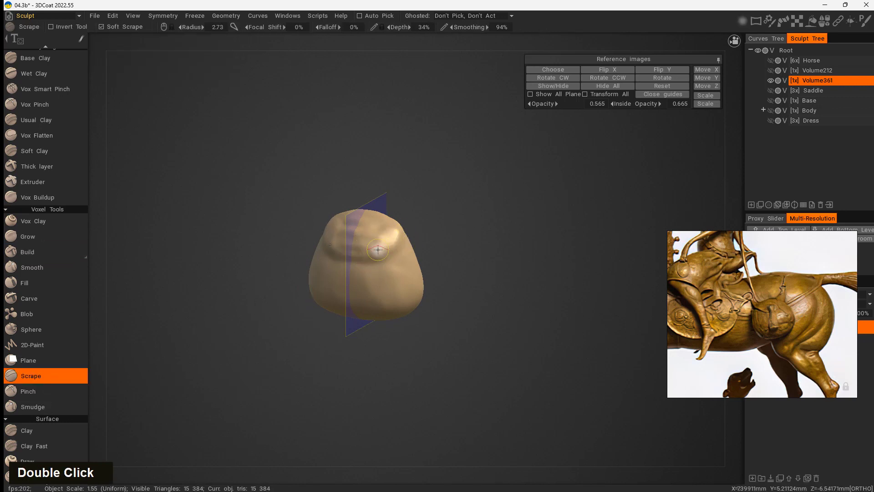
double_click(787, 205)
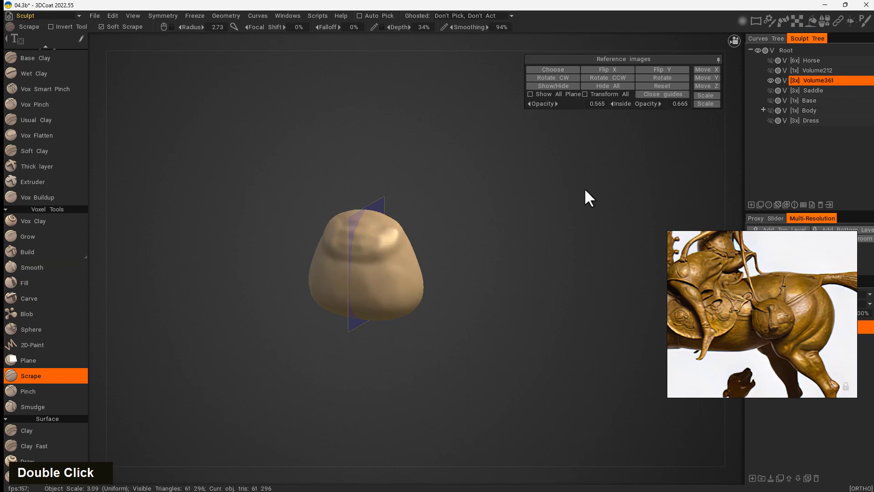
drag(388, 229, 392, 246)
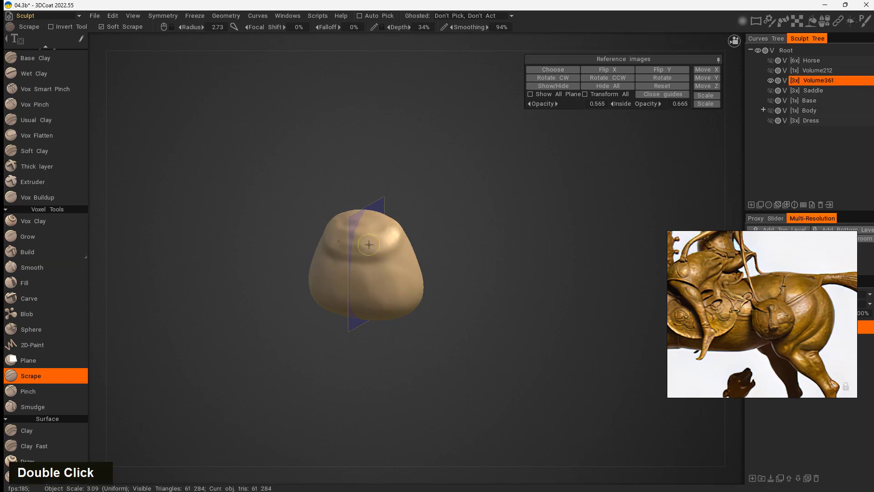
- Reshape the pouch's outline and narrow it beneath the flap using the Move brush at radius about 6.27 in the right view
shift+drag(434, 273, 478, 259)
key(space)
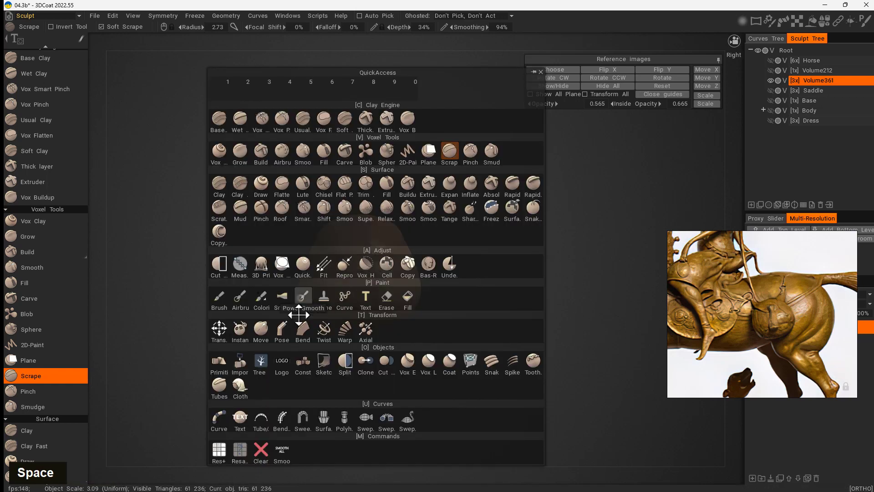
click(264, 327)
mouse_move(362, 239)
right_down()
mouse_move(369, 242)
mouse_move(348, 244)
right_up()
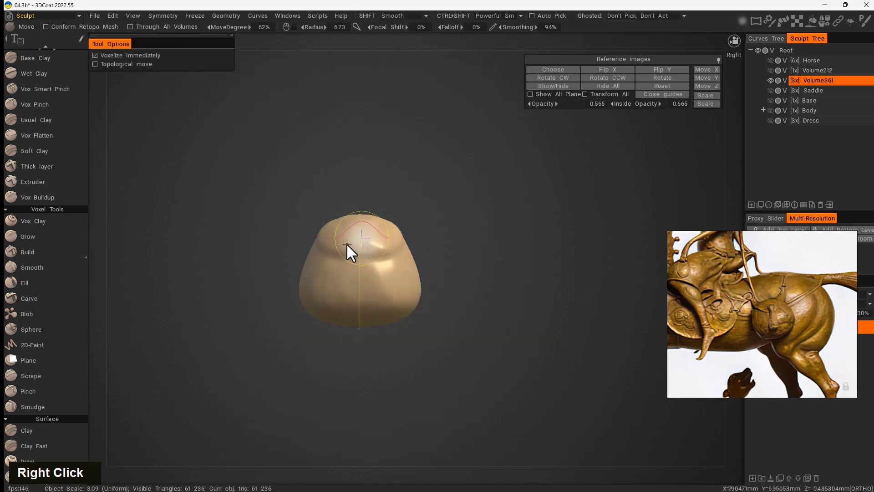
drag(273, 358, 269, 375)
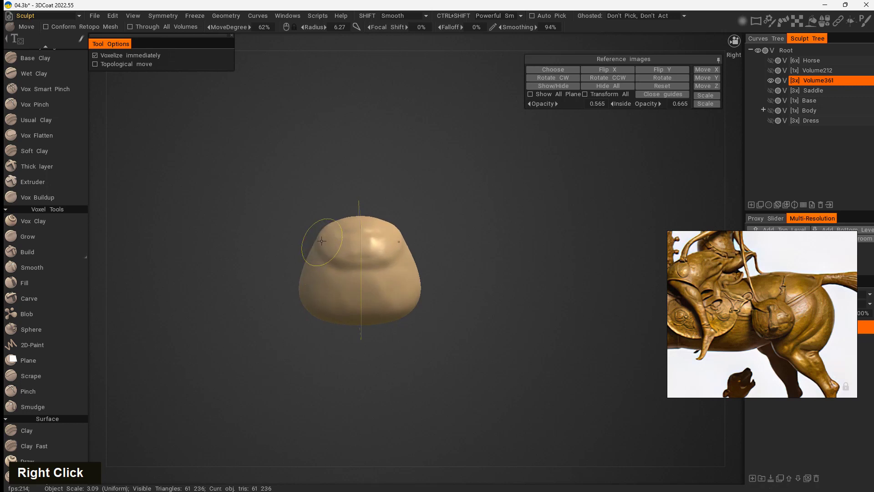
drag(291, 322, 425, 316)
double_click(351, 246)
- Adjust the pouch's front beneath the flap and its underside with the Move brush at radius 6.27
drag(452, 277, 353, 256)
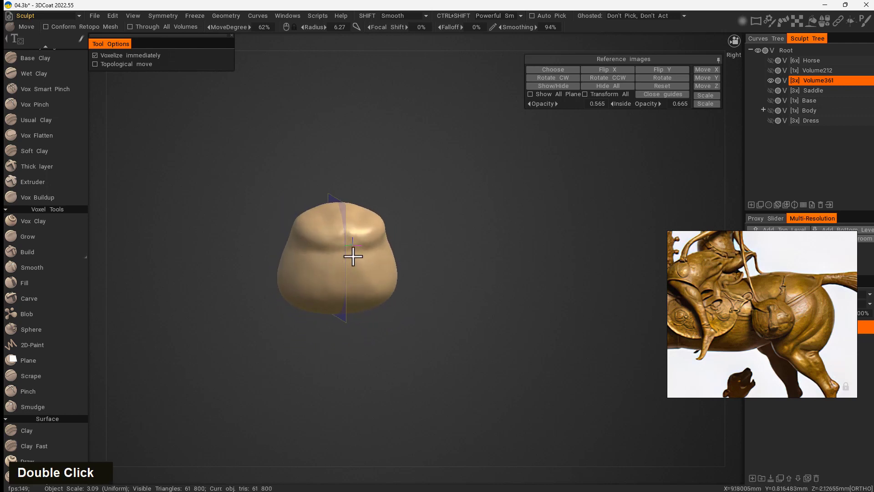
drag(474, 273, 503, 286)
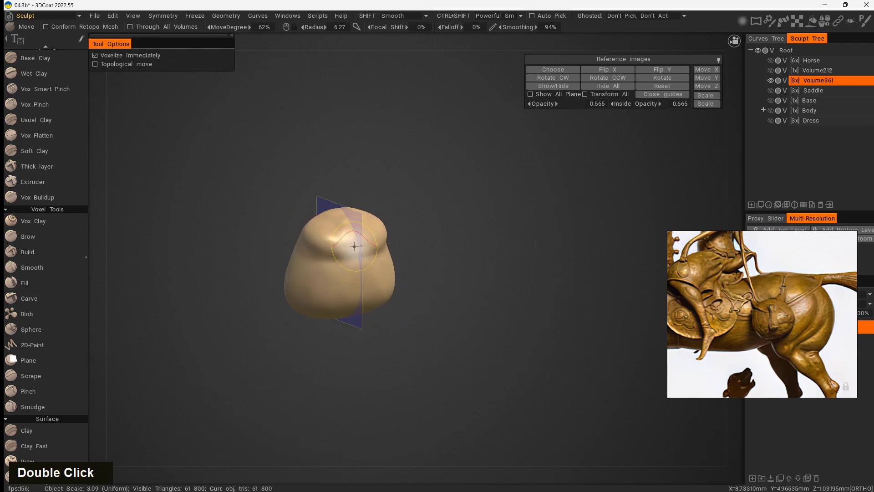
click(354, 247)
drag(405, 274, 417, 295)
click(338, 298)
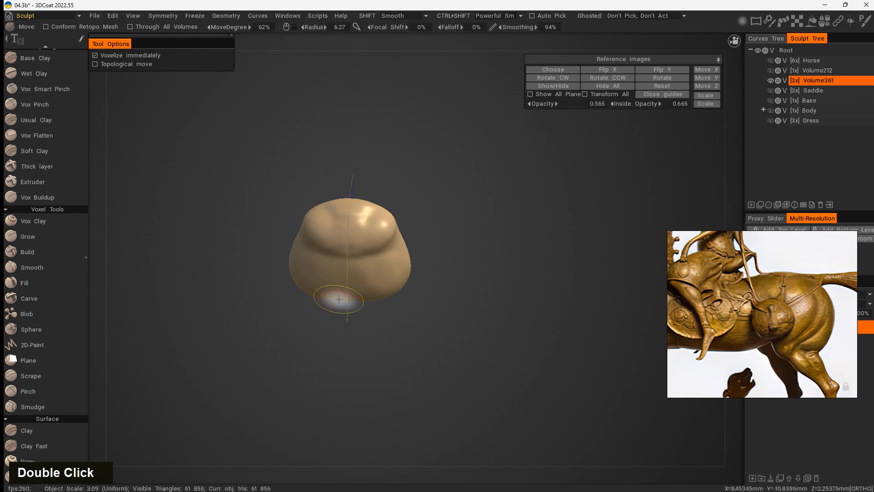
mouse_move(443, 325)
mouse_down()
mouse_move(367, 338)
mouse_move(321, 374)
mouse_up()
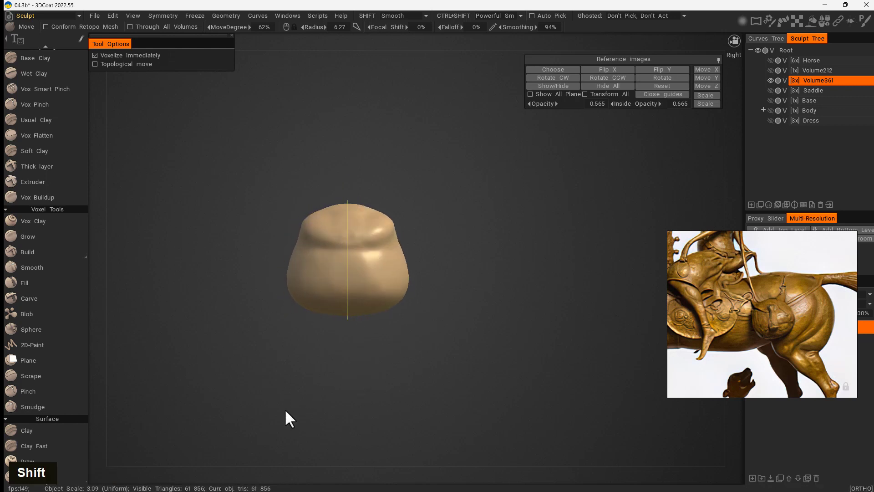
- Try shallow Soft Clay strokes across the pouch's front at radius about 2.62 and depth 51%, and undo them
click(49, 150)
right_drag(359, 270, 338, 323)
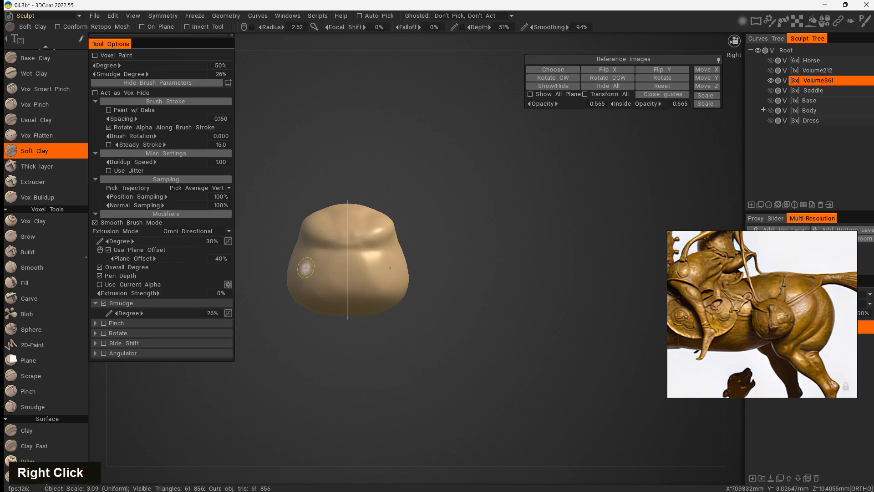
double_click(327, 259)
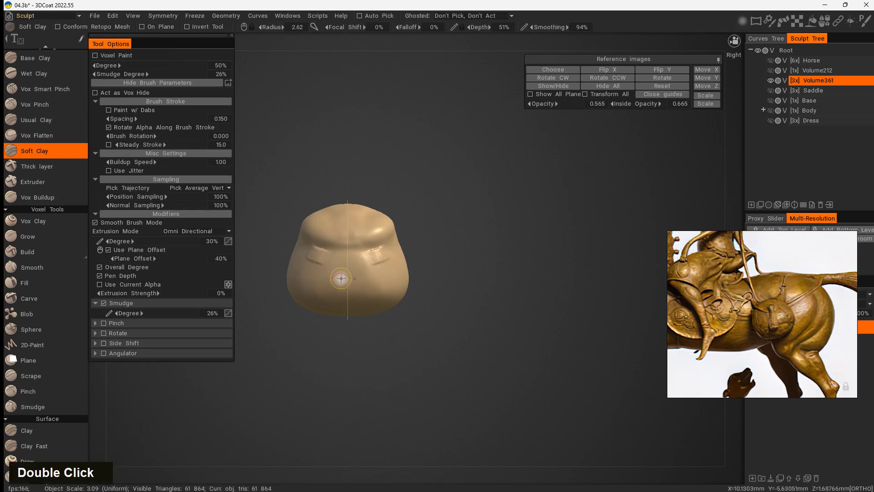
key(ctrl+z)
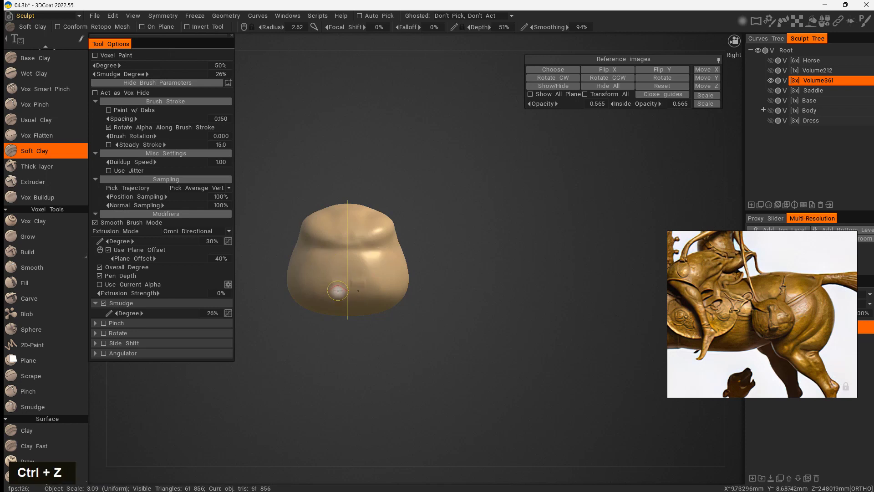
- Try to sculpt a small knot at the flap's centre with the Soft Clay brush at radius about 1.49, and undo the strokes
right_drag(349, 283, 349, 282)
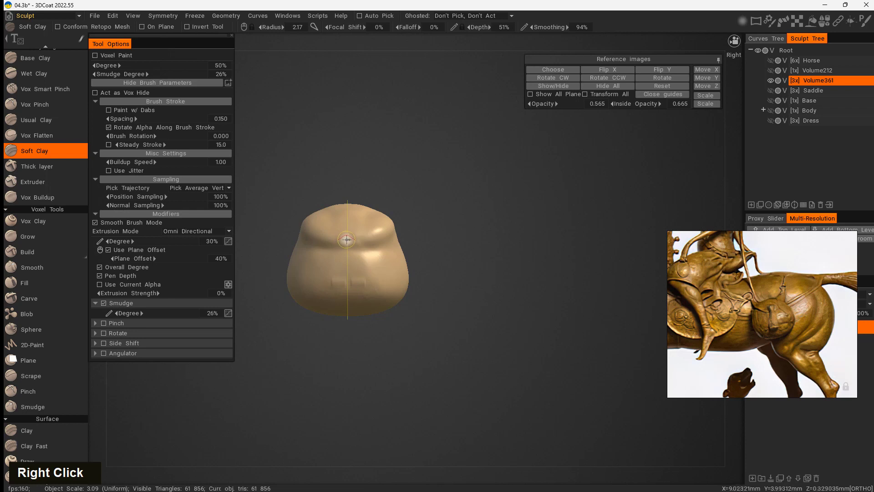
right_drag(347, 239, 345, 239)
drag(340, 234, 346, 240)
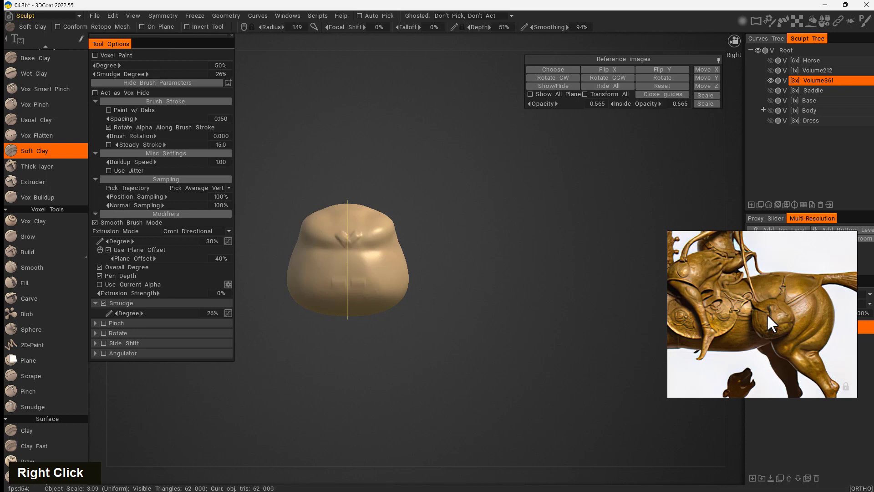
double_click(339, 234)
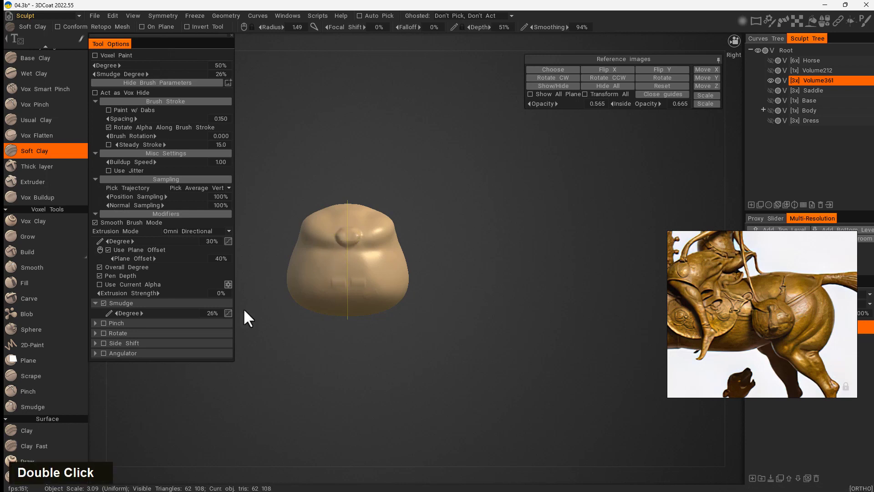
key(ctrl+z)
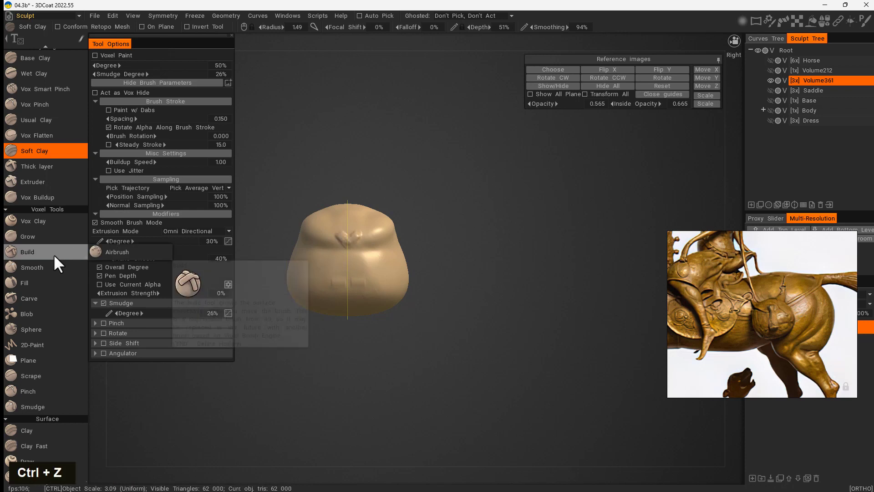
key(ctrl+z)
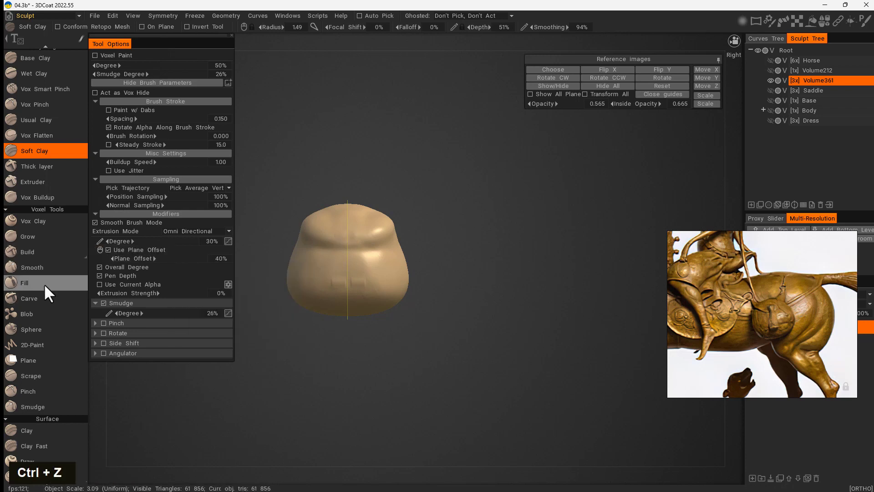
- Try the Extruder brush and the Thick layer brush on the flap's centre, undoing each test stroke
click(59, 180)
click(347, 246)
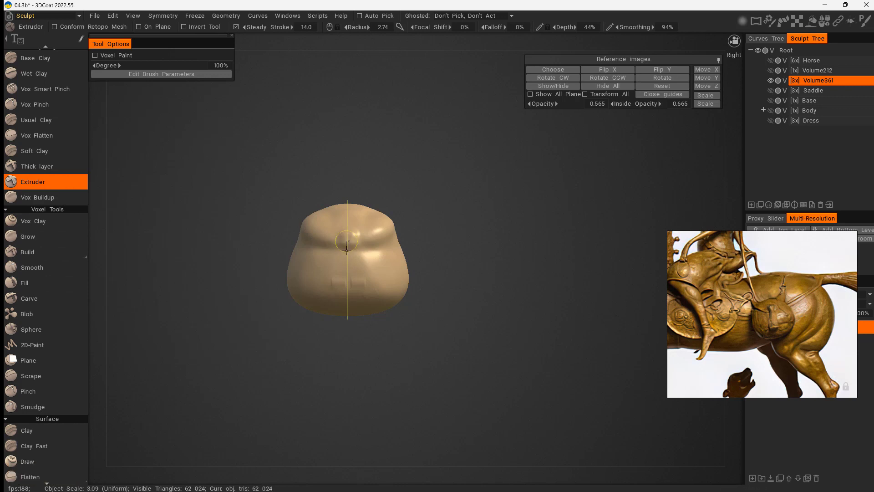
key(ctrl+z)
click(53, 168)
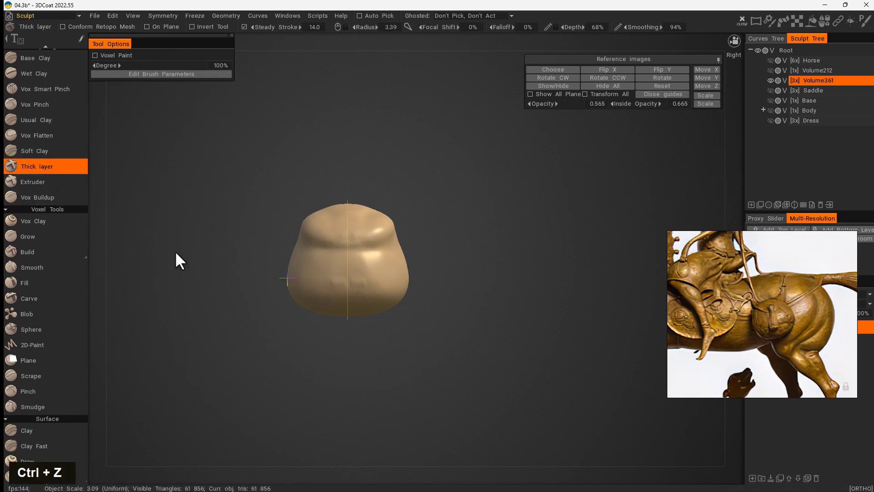
drag(349, 242, 346, 297)
key(ctrl+z)
- Lay a small knot and a hanging triangular tassel down the pouch's front with the Thick layer brush at radius about 2.03 and depth 68%
right_drag(349, 247, 344, 243)
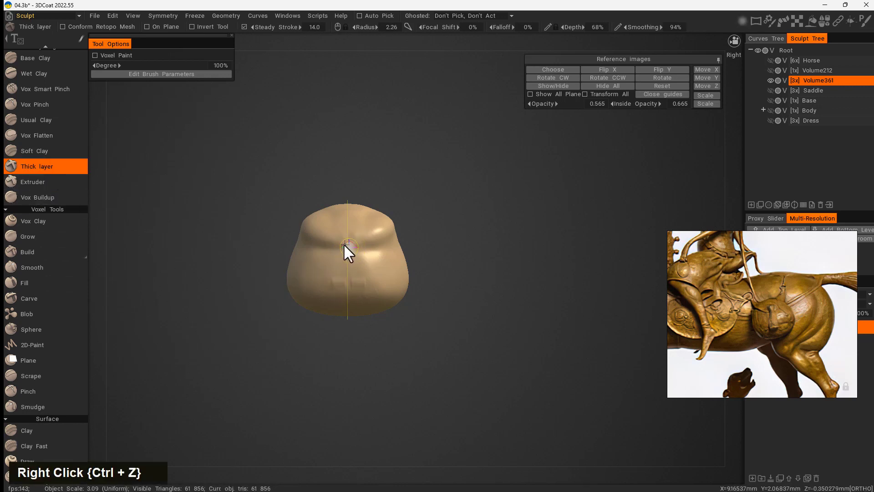
drag(346, 241, 349, 237)
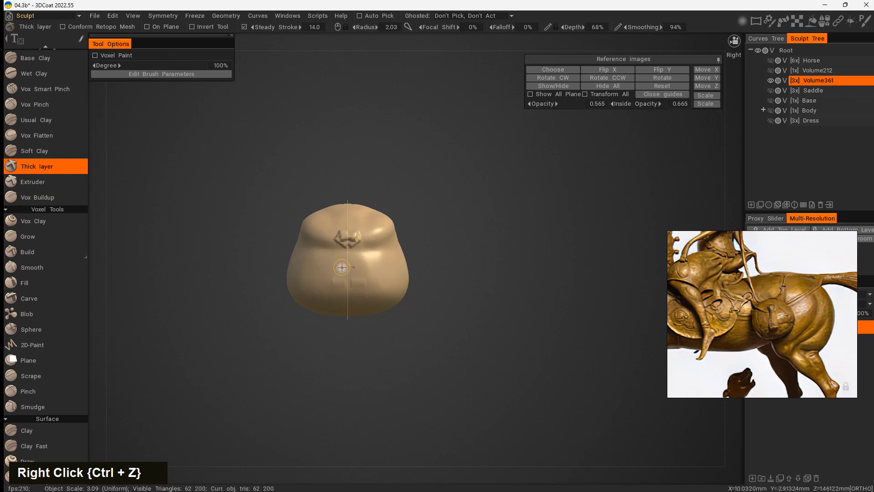
drag(347, 244, 342, 264)
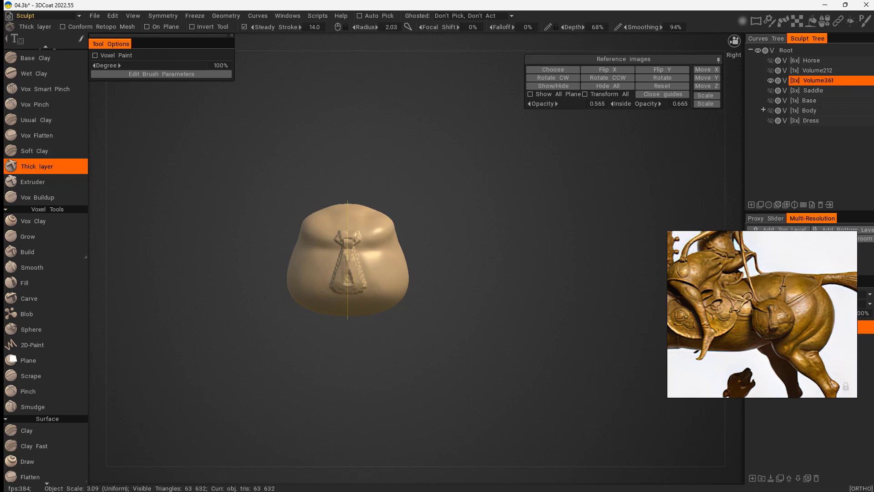
- Fill in the tassel and smooth its surface together with the knot above it
drag(438, 356, 444, 359)
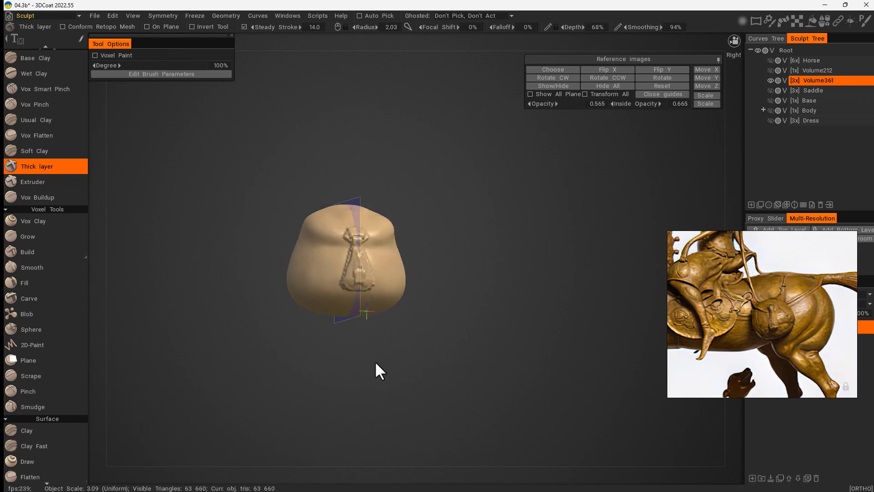
mouse_move(375, 360)
mouse_down()
mouse_move(493, 384)
mouse_move(396, 353)
mouse_move(357, 283)
mouse_up()
shift+click(363, 255)
shift+drag(432, 273, 455, 293)
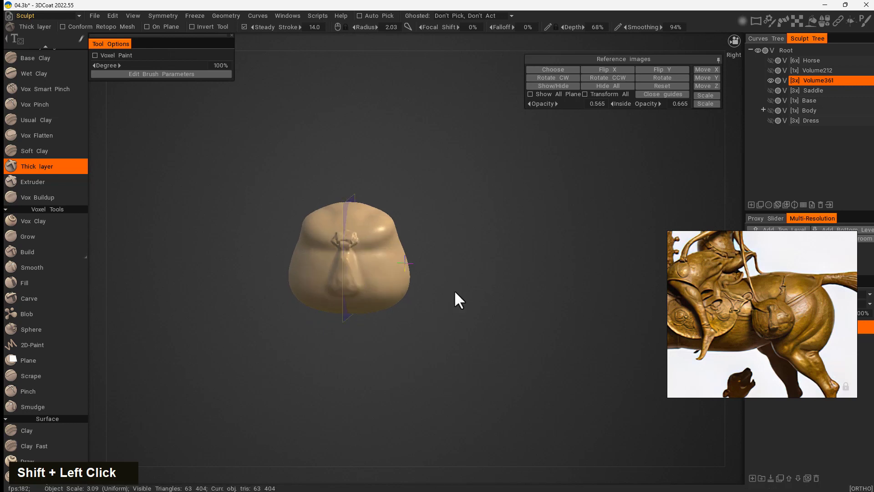
mouse_move(345, 248)
shift+mouse_down()
mouse_move(363, 238)
mouse_move(346, 239)
shift+mouse_up()
drag(449, 261, 462, 273)
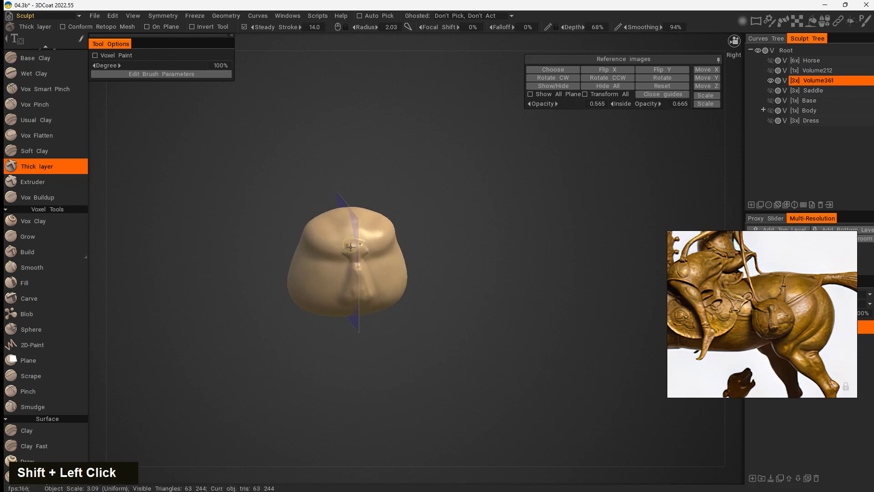
- Rebuild the knot and the tassel's raised form with the Thick layer brush, adjusting its depth to about 26% and 53%
drag(350, 247, 363, 254)
mouse_move(474, 306)
mouse_down()
mouse_move(489, 311)
mouse_move(421, 284)
mouse_up()
right_drag(421, 283, 494, 306)
drag(494, 306, 483, 278)
mouse_move(284, 232)
mouse_down()
mouse_move(274, 267)
mouse_move(279, 260)
mouse_up()
right_drag(285, 257, 291, 264)
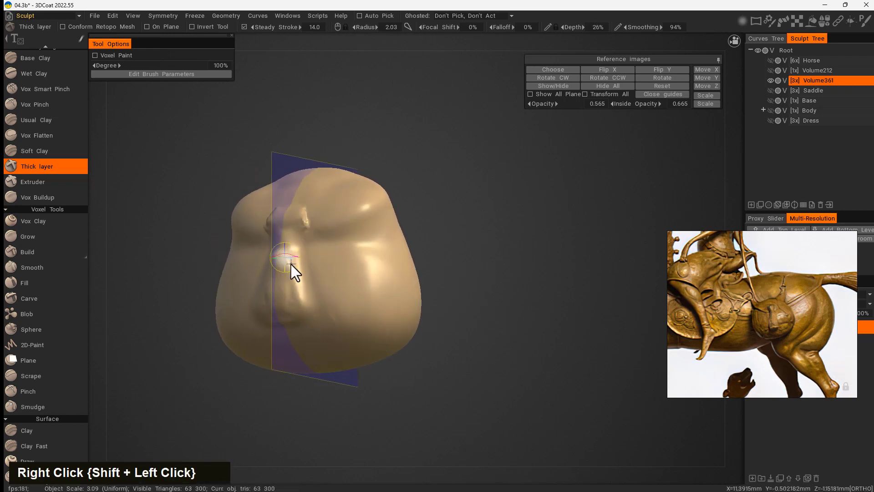
drag(460, 291, 487, 296)
mouse_move(296, 253)
mouse_down()
mouse_move(296, 297)
mouse_move(303, 235)
mouse_up()
drag(509, 294, 424, 297)
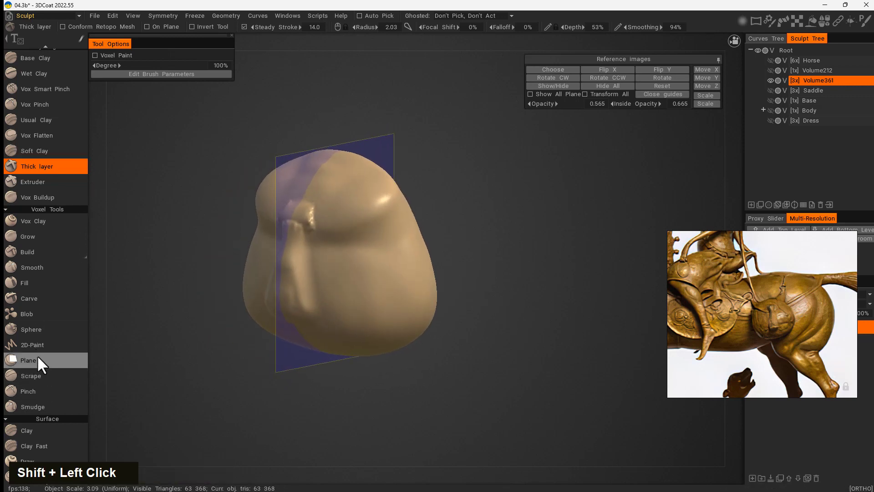
- Crease the tassel's outline with the Vox Pinch brush at radius about 0.721 and depth 114%, and smooth the edges at radius about 1.77
click(49, 102)
right_drag(334, 248, 210, 259)
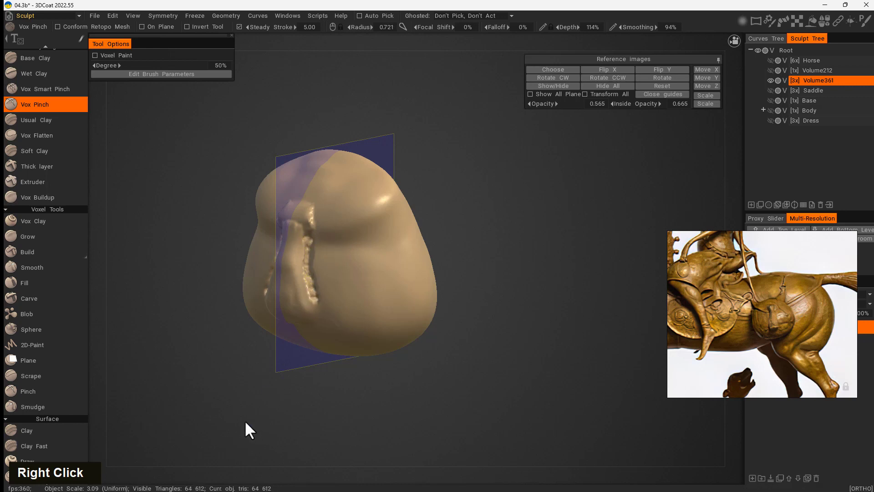
mouse_move(248, 431)
mouse_down()
mouse_move(323, 298)
mouse_move(324, 279)
mouse_up()
double_click(307, 318)
shift+right_drag(324, 268, 332, 274)
mouse_move(329, 272)
shift+mouse_down()
mouse_move(324, 314)
mouse_move(280, 330)
shift+mouse_up()
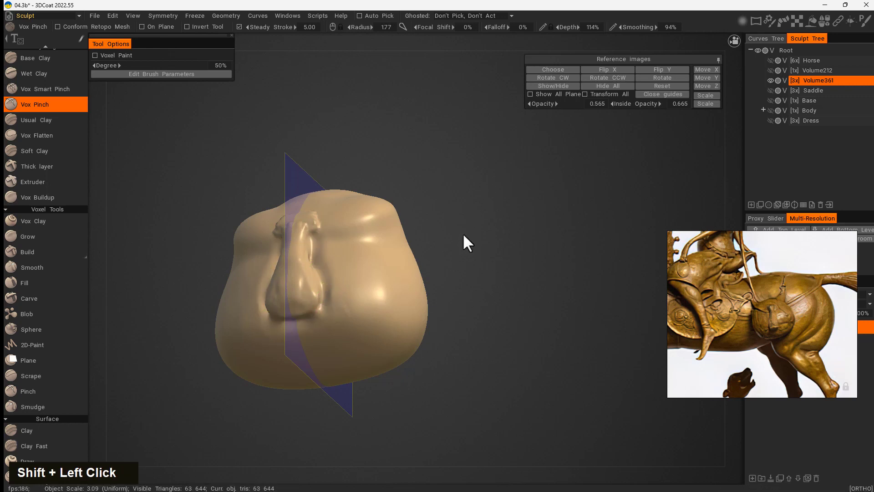
- Smooth the knot and the tassel's upper end on the pouch's front with the Vox Pinch brush's smoothing at radius about 1.03
drag(463, 233, 400, 241)
shift+drag(324, 281, 328, 217)
right_drag(316, 236, 308, 235)
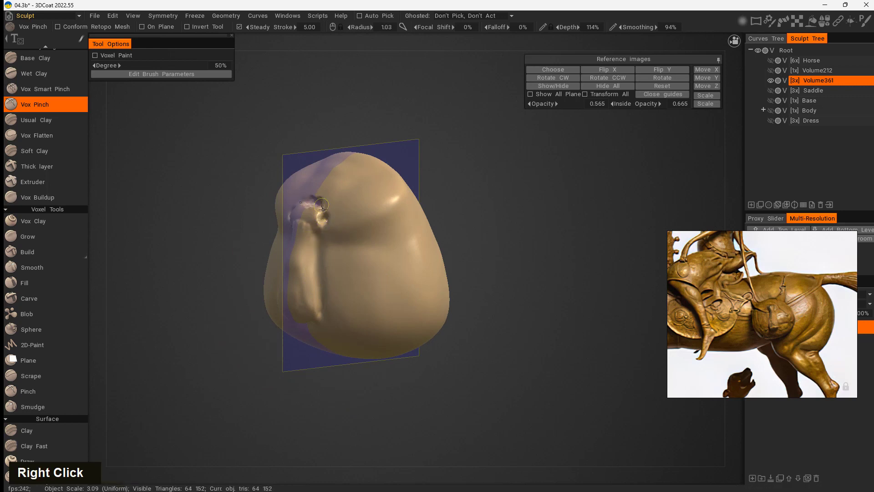
shift+drag(322, 207, 311, 196)
shift+drag(228, 339, 308, 329)
drag(461, 182, 466, 218)
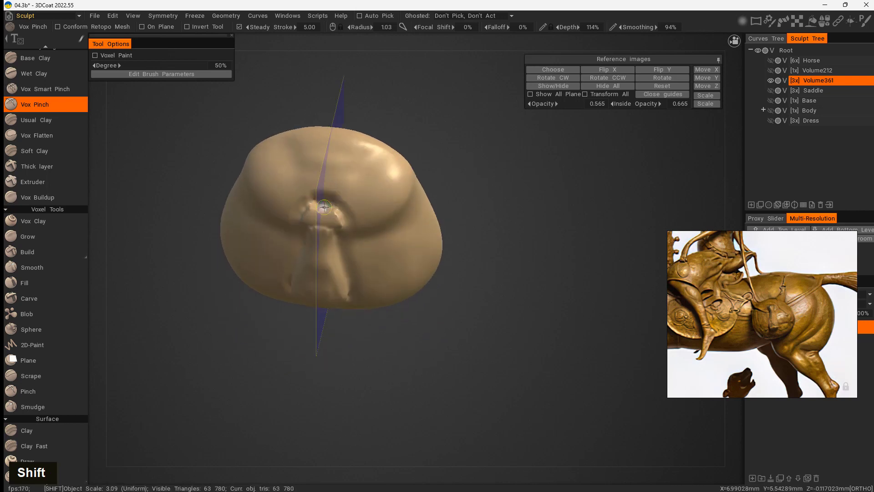
shift+drag(324, 206, 316, 203)
drag(489, 205, 469, 170)
- Reshape the knot and the tassel's lower corners and sides with the Move brush at radius about 3.68 and 2.33
key(space)
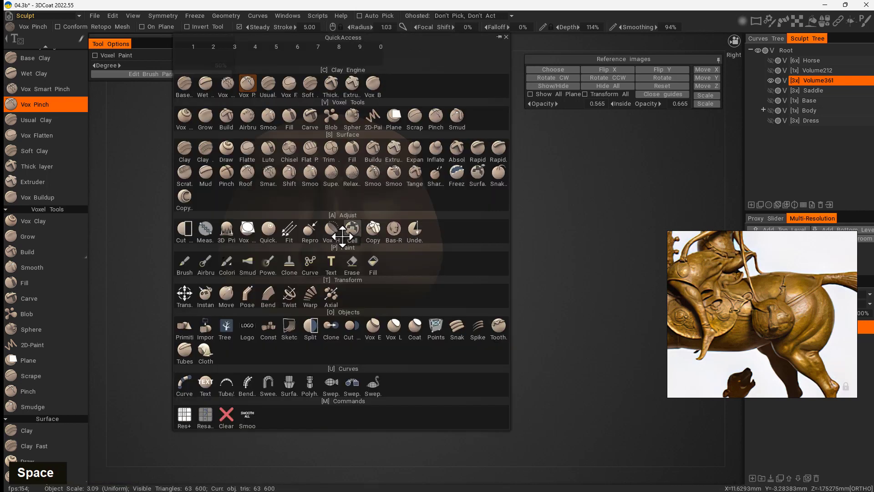
right_click(228, 292)
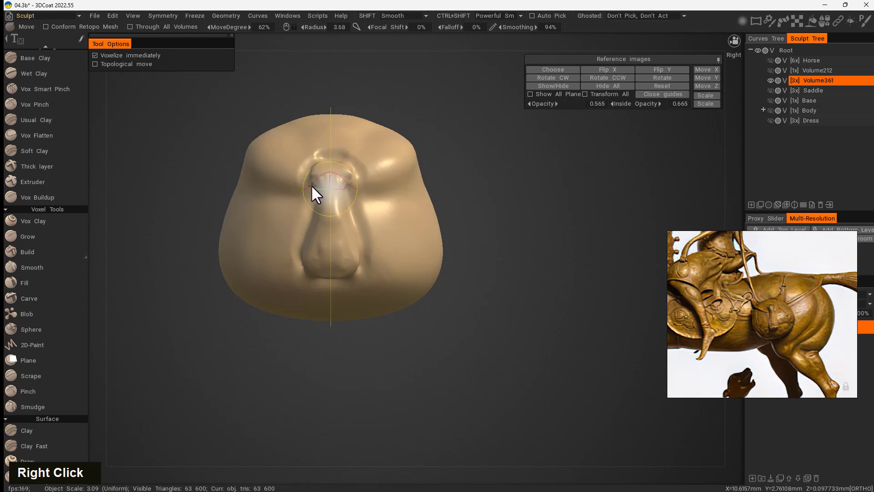
mouse_move(330, 183)
mouse_down()
mouse_move(331, 159)
mouse_move(355, 181)
mouse_up()
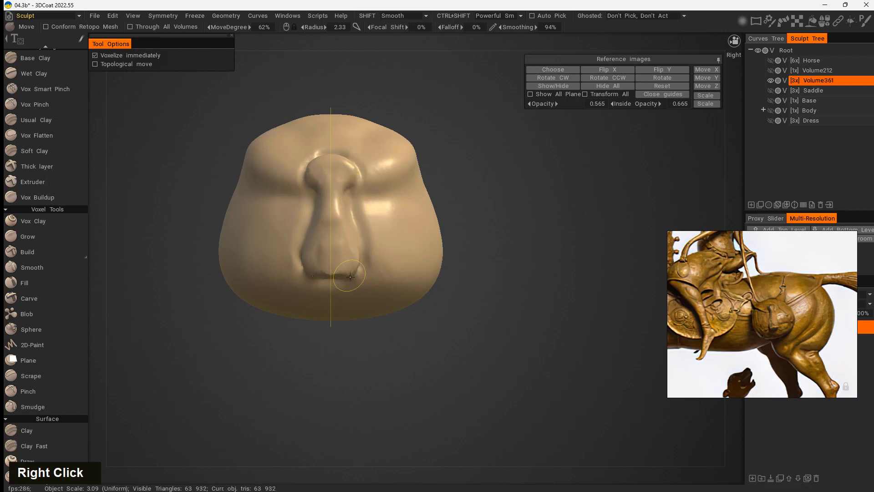
double_click(343, 277)
mouse_move(312, 367)
mouse_down()
mouse_move(372, 343)
mouse_move(340, 368)
mouse_move(312, 365)
mouse_up()
drag(314, 256, 307, 249)
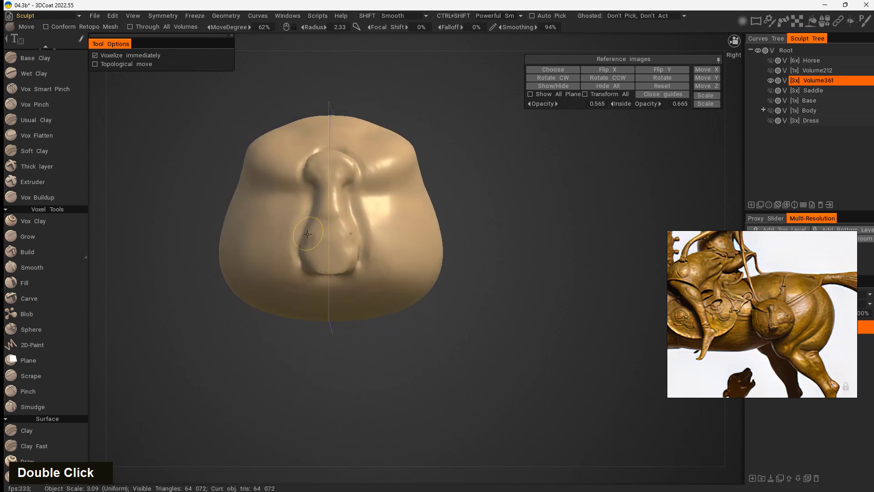
- Smooth both sides and the front surface of the hanging tassel
mouse_move(403, 375)
mouse_down()
mouse_move(521, 382)
mouse_move(396, 313)
mouse_up()
shift+click(368, 281)
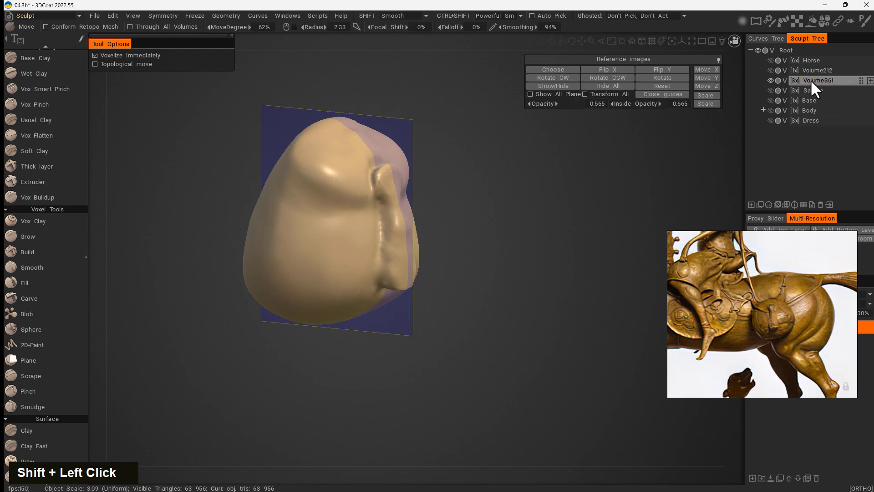
mouse_move(637, 282)
mouse_down()
mouse_move(455, 312)
mouse_move(348, 282)
mouse_move(396, 299)
mouse_move(528, 227)
mouse_move(355, 209)
mouse_up()
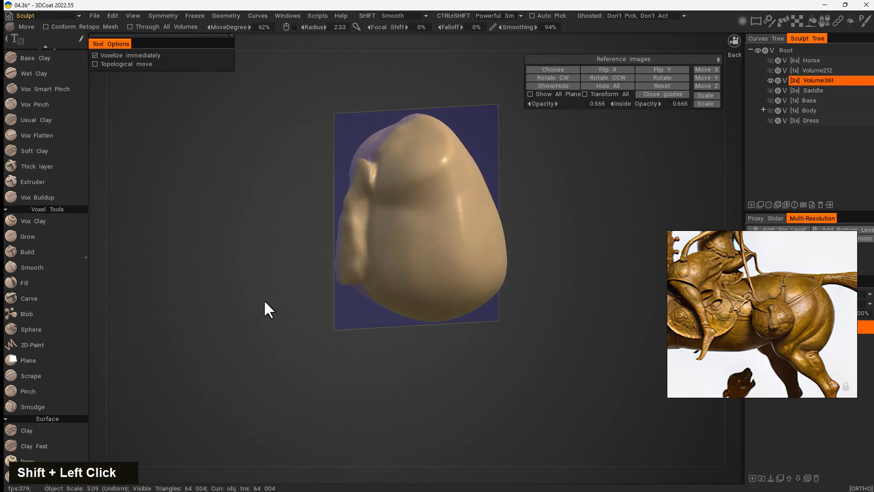
mouse_move(265, 300)
mouse_down()
mouse_move(249, 299)
mouse_move(400, 296)
mouse_up()
shift+click(342, 211)
mouse_move(366, 203)
shift+mouse_down()
mouse_move(362, 220)
mouse_move(376, 262)
shift+mouse_up()
double_click(375, 264)
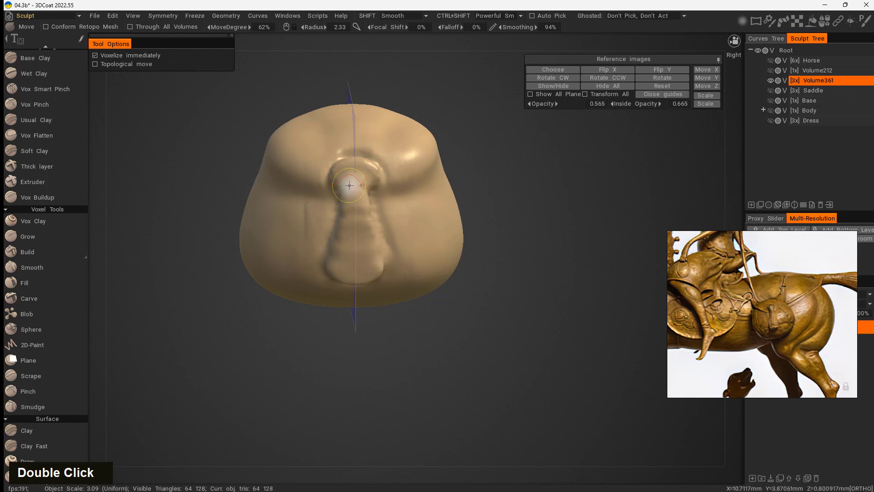
- Pull the knot's upper edge into shape with the Move brush at radius 2.33, and smooth its profile from the side
drag(341, 174, 340, 169)
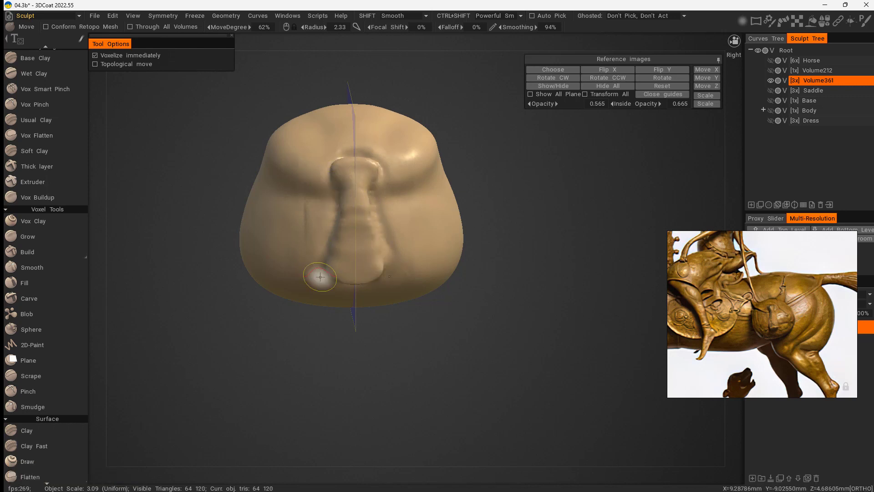
shift+drag(334, 392, 438, 168)
drag(382, 190, 383, 185)
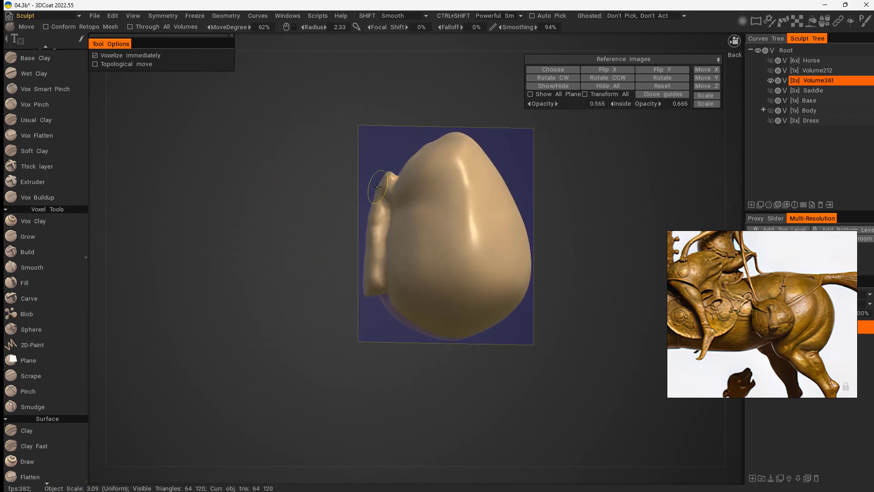
mouse_move(292, 335)
shift+mouse_down()
mouse_move(344, 416)
mouse_move(266, 342)
mouse_move(310, 412)
shift+mouse_up()
shift+drag(385, 170, 390, 162)
drag(286, 283, 388, 246)
right_drag(498, 261, 341, 328)
mouse_move(347, 371)
mouse_down()
mouse_move(332, 378)
mouse_move(436, 400)
mouse_move(410, 388)
mouse_up()
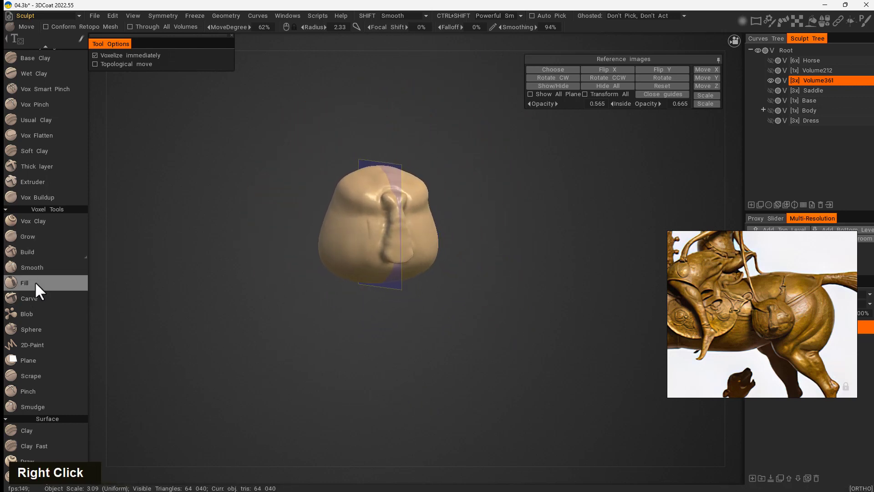
- Carve a groove along the flap's lower edge with the Carve brush in inverted direction at radius about 1.27 and depth 51%
click(40, 295)
right_drag(383, 227, 341, 222)
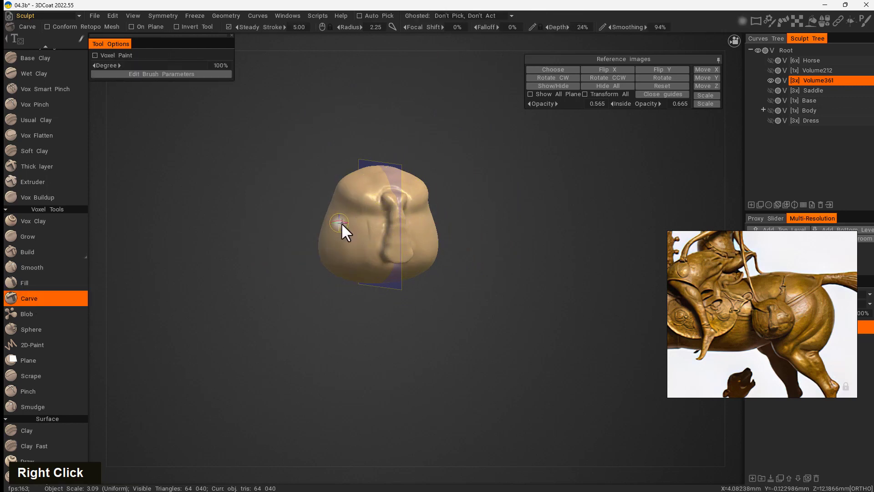
alt+drag(341, 223, 345, 231)
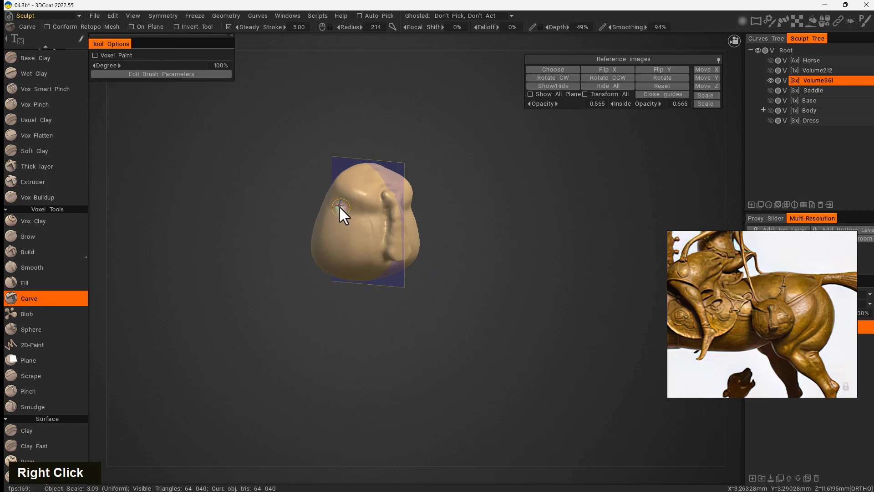
right_drag(349, 203, 349, 201)
drag(329, 195, 332, 198)
key(ctrl+z)
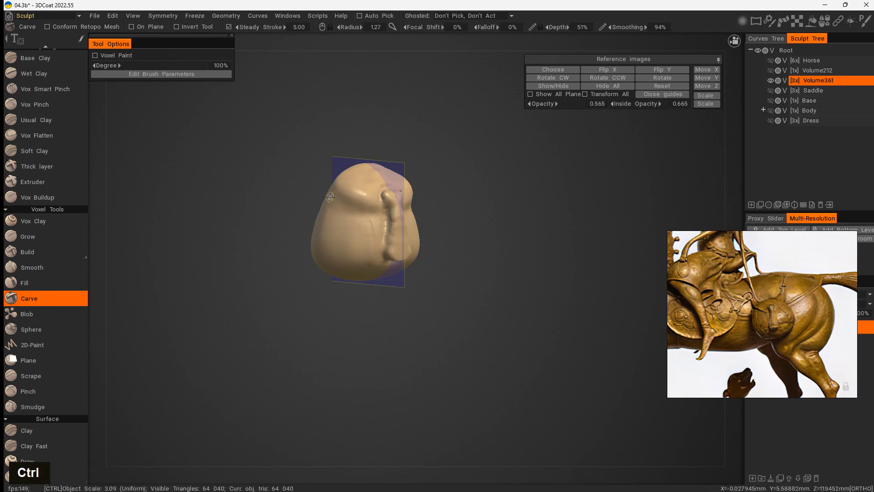
ctrl+click(336, 205)
ctrl+drag(349, 211, 384, 214)
ctrl+click(377, 214)
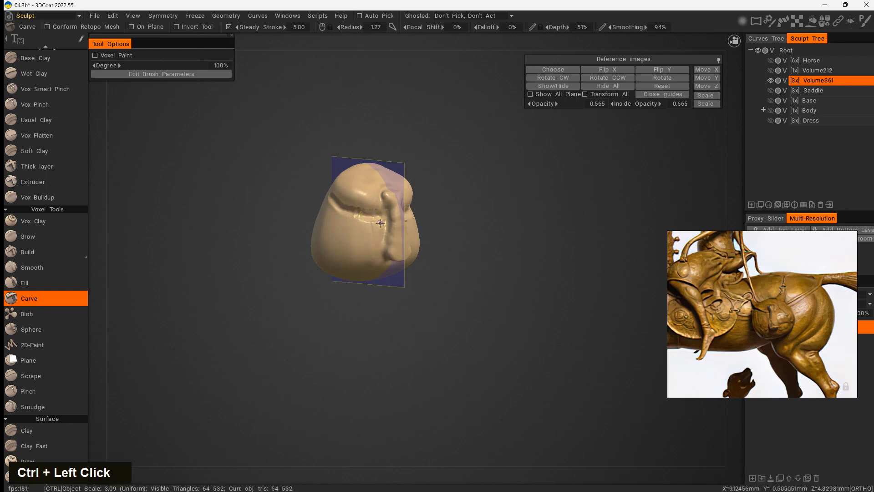
ctrl+click(330, 197)
- Smooth the carved groove under the flap, from the pouch's side to the knot
drag(283, 286, 326, 292)
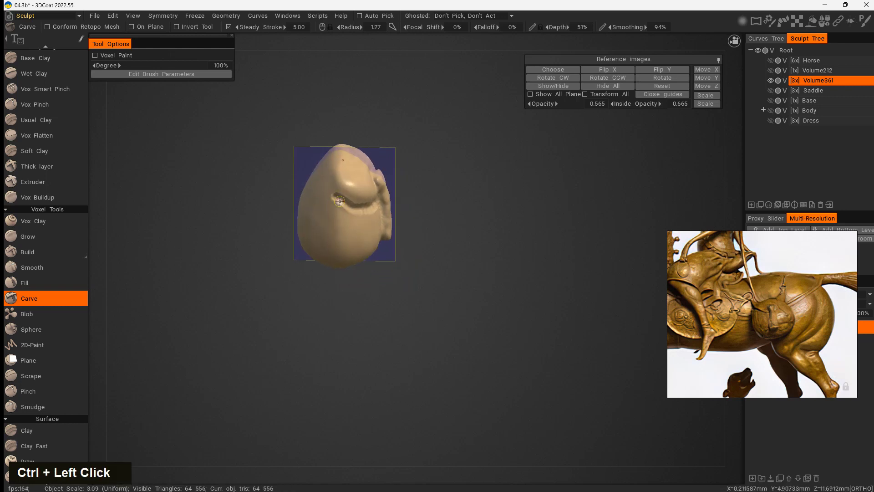
shift+click(340, 201)
drag(434, 236, 394, 227)
shift+click(359, 206)
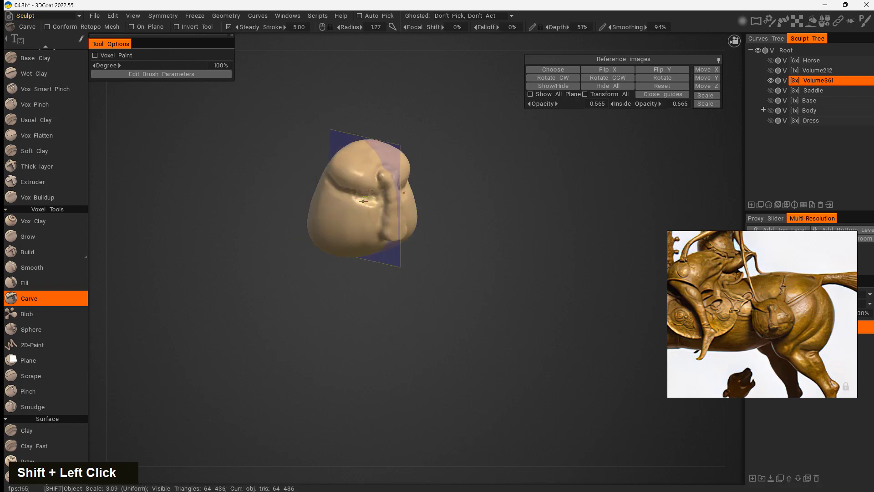
shift+drag(363, 200, 343, 201)
shift+drag(460, 230, 425, 232)
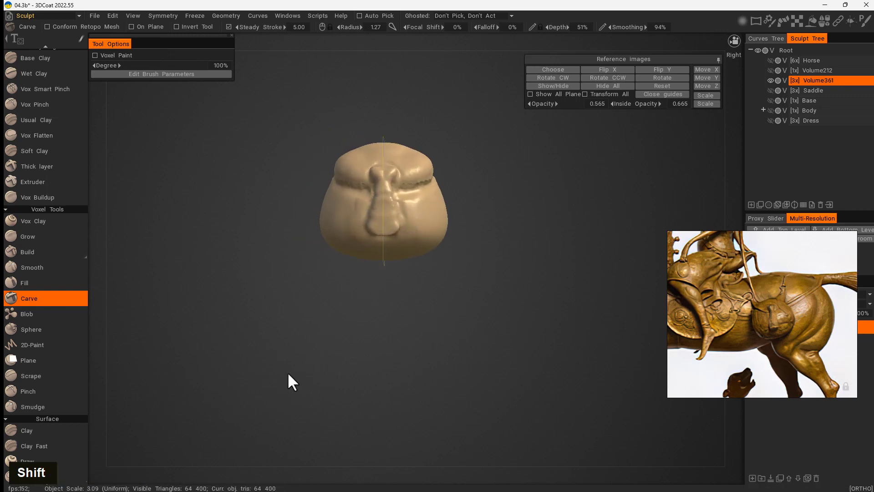
- Cut a curved fold down the pouch's side below the flap with the Carve brush, and smooth it
drag(408, 281, 431, 241)
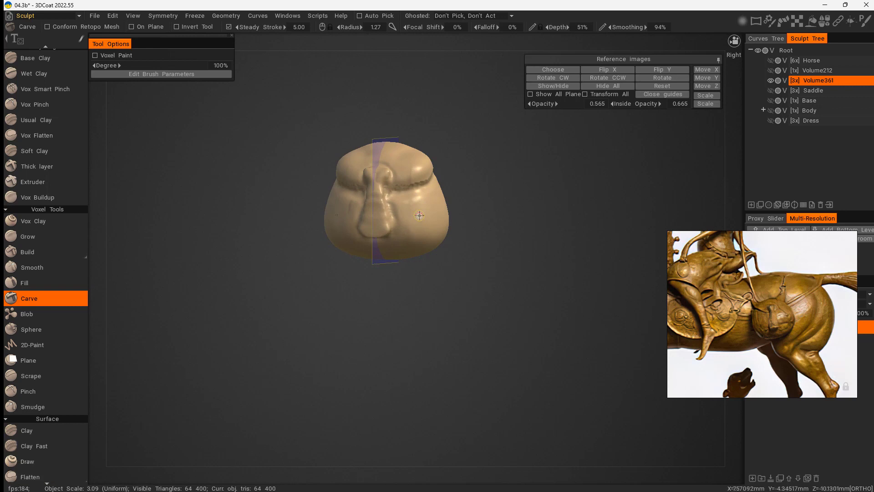
mouse_move(423, 193)
mouse_down()
mouse_move(428, 222)
mouse_move(426, 205)
mouse_move(430, 215)
mouse_up()
key(ctrl+z)
ctrl+drag(429, 228, 409, 238)
shift+drag(421, 196, 425, 232)
mouse_move(463, 287)
mouse_down()
mouse_move(419, 367)
mouse_move(463, 379)
mouse_move(451, 371)
mouse_up()
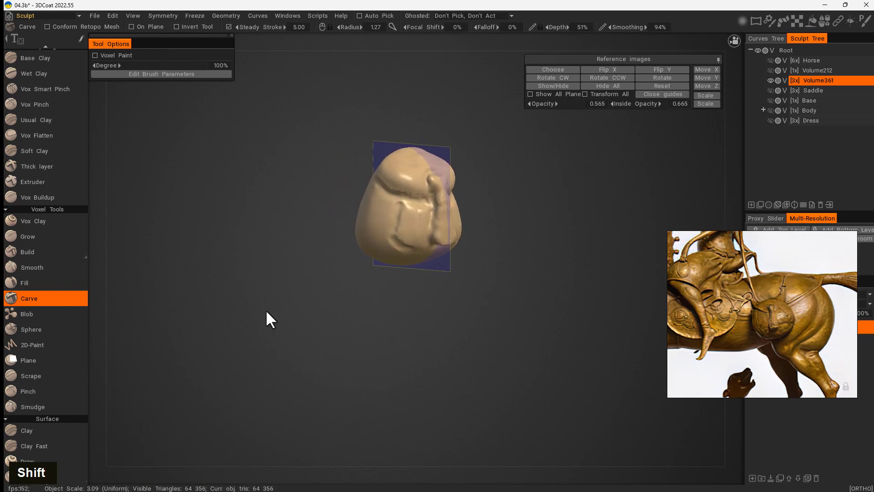
- Add a second vertical fold near the pouch's outer side with the Soft Clay brush at radius 1.49 and depth 51%
click(45, 149)
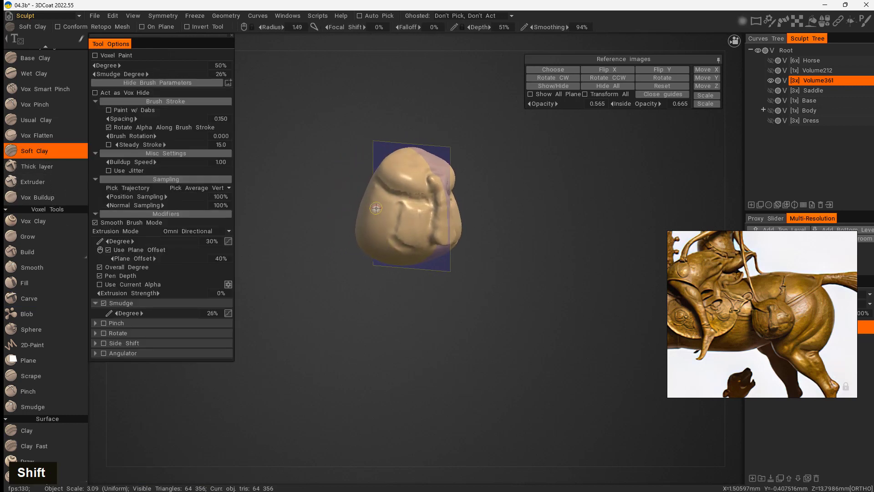
mouse_move(376, 208)
mouse_down()
mouse_move(377, 248)
mouse_move(375, 211)
mouse_up()
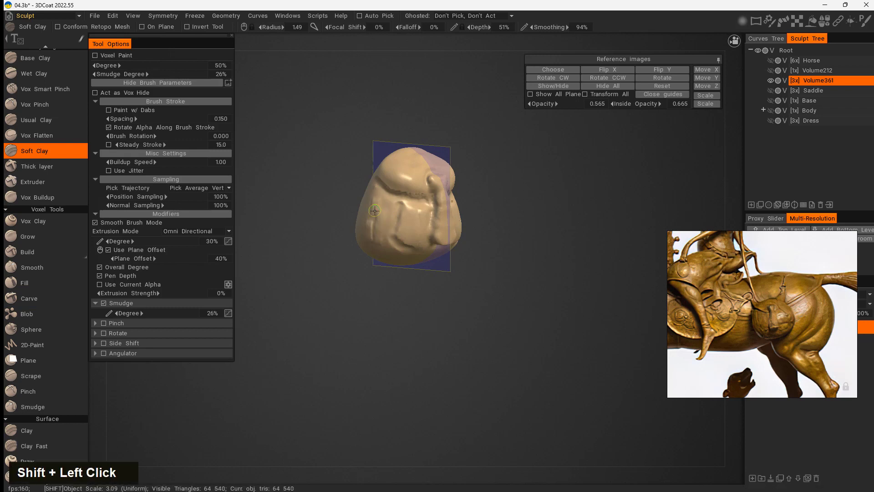
drag(424, 310, 389, 268)
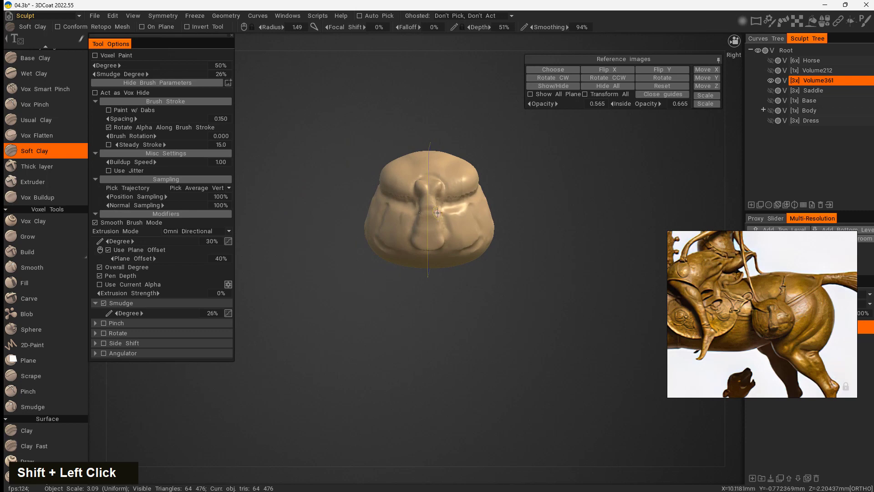
- Reshape the flap and the pouch's upper contour with the Move brush at radius about 4.81
key(space)
click(322, 292)
right_drag(456, 199, 465, 200)
drag(531, 188, 531, 198)
drag(456, 197, 472, 191)
mouse_move(549, 198)
mouse_down()
mouse_move(423, 202)
mouse_move(497, 223)
mouse_move(521, 253)
mouse_move(452, 234)
mouse_up()
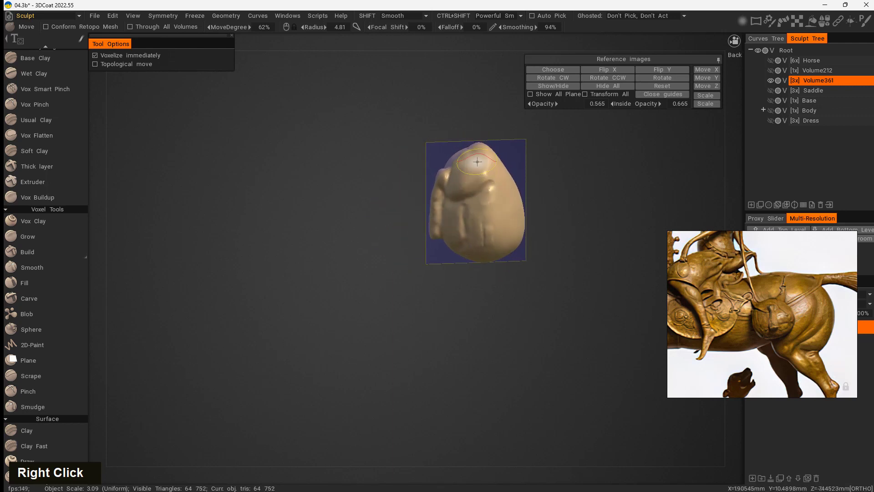
drag(477, 162, 468, 149)
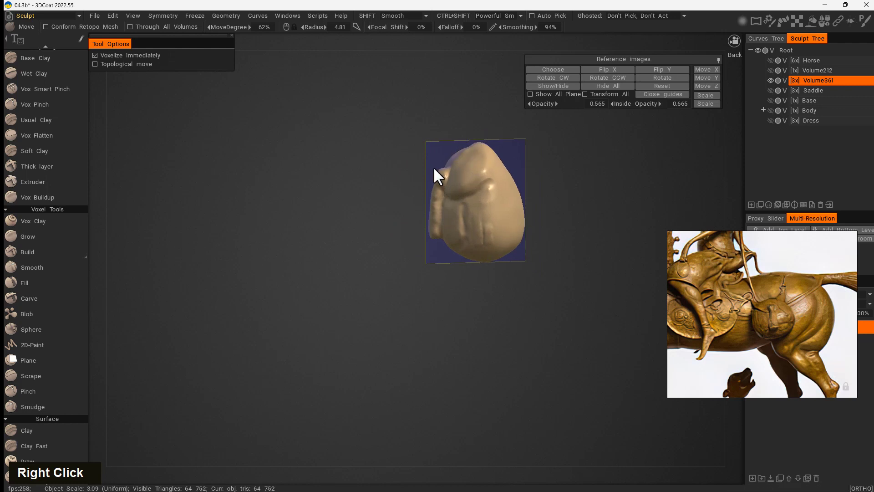
right_drag(433, 167, 455, 171)
drag(474, 152, 472, 146)
mouse_move(382, 262)
right_down()
mouse_move(547, 254)
mouse_move(580, 240)
mouse_move(474, 250)
mouse_move(355, 236)
mouse_move(411, 297)
mouse_move(523, 248)
right_up()
- Increase the pouch volume's resolution to 6x
click(803, 205)
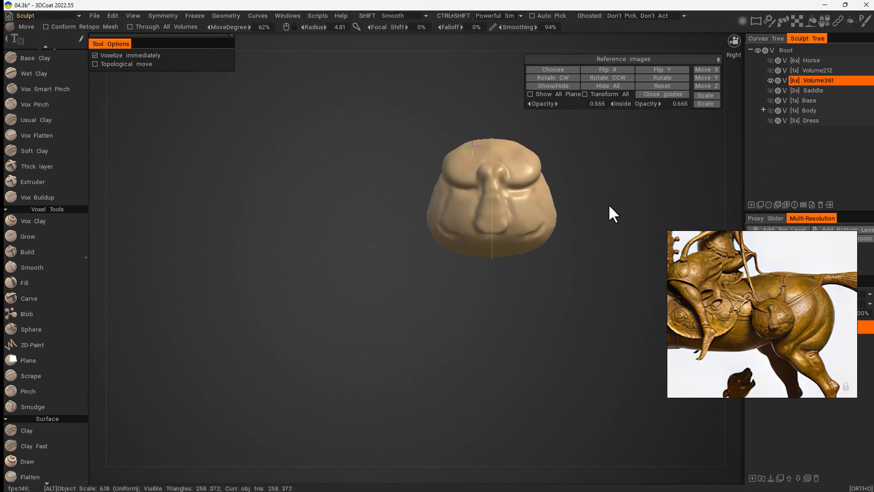
right_drag(609, 209, 556, 234)
middle_drag(556, 234, 467, 327)
drag(468, 327, 575, 264)
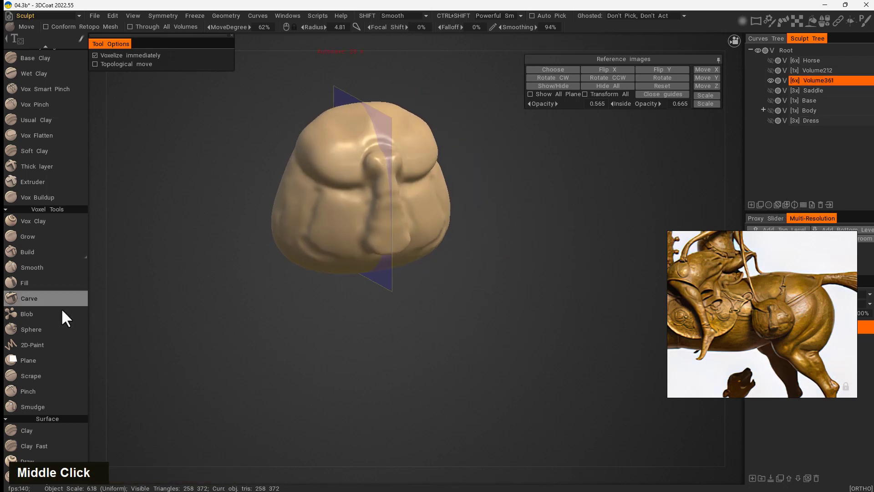
- Flatten the tassel, the flap and the front folds with the Scrape brush at radius about 1.78 and depth 56%
click(43, 376)
right_drag(378, 182, 377, 160)
mouse_move(376, 160)
mouse_down()
mouse_move(390, 203)
mouse_move(383, 220)
mouse_up()
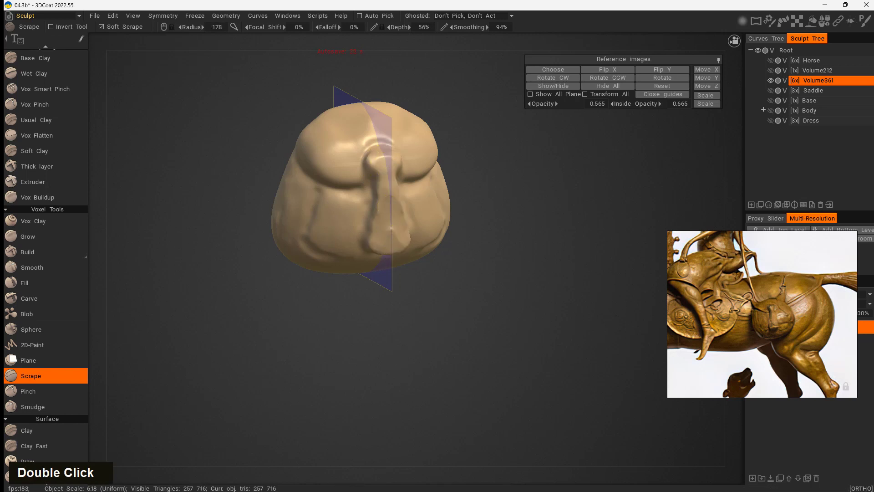
drag(329, 274, 377, 242)
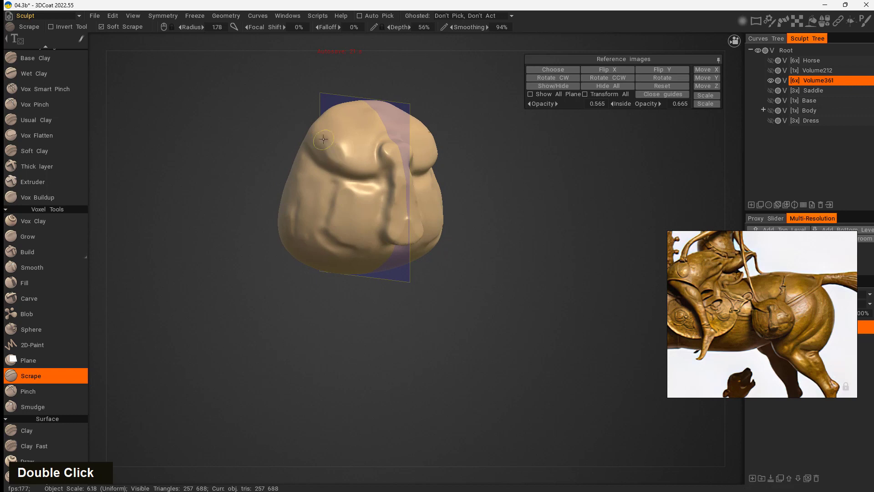
drag(340, 152, 362, 152)
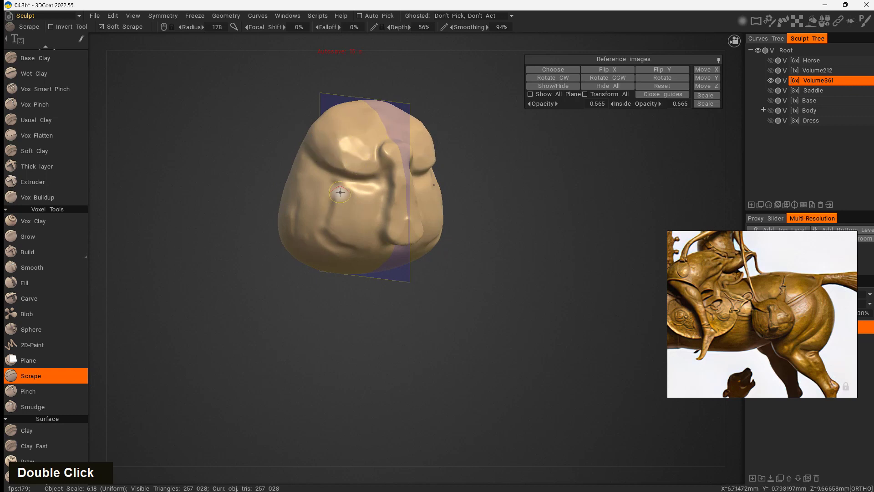
drag(340, 193, 356, 209)
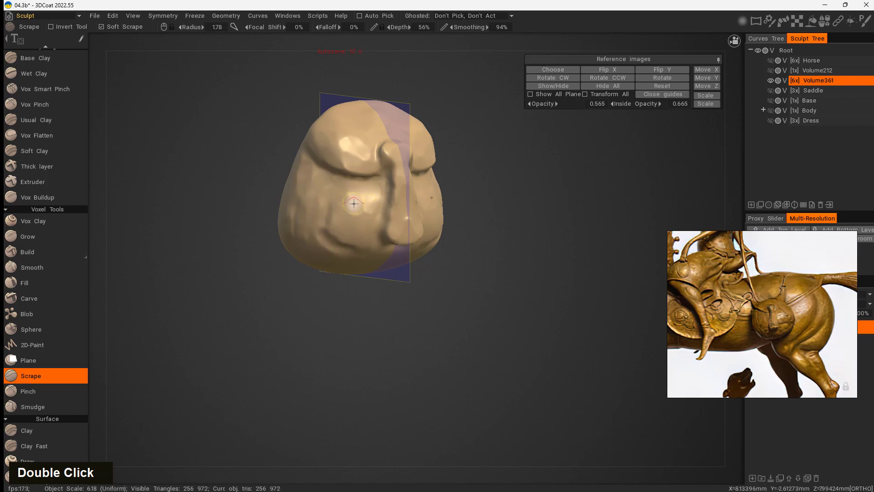
- Scrape planes into the lower folds and the outer side of the pouch body
drag(424, 363, 387, 363)
drag(418, 213, 411, 225)
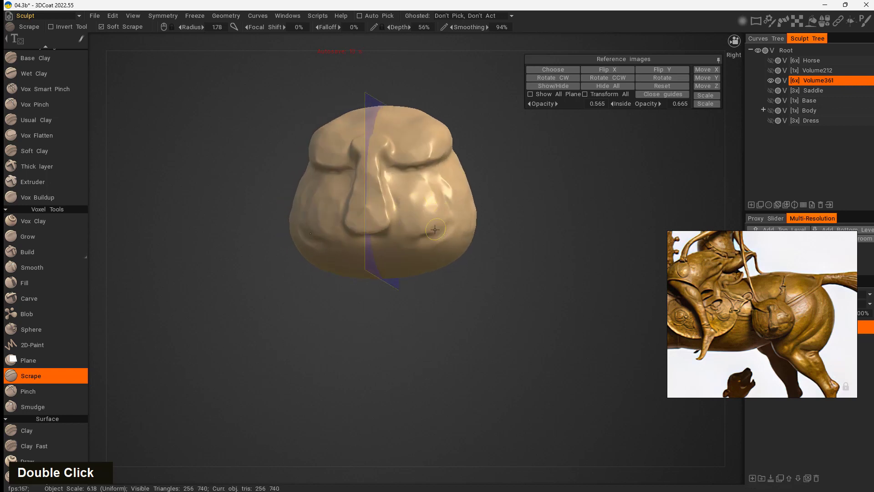
drag(501, 285, 413, 196)
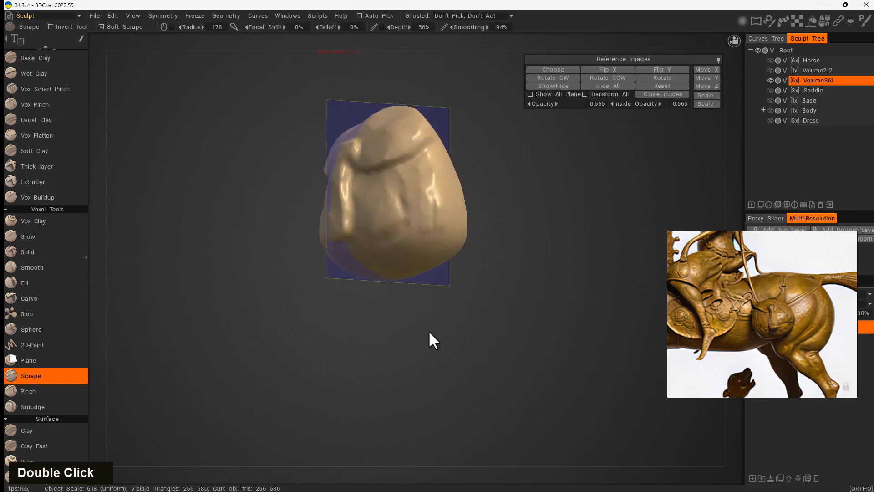
drag(429, 332, 490, 339)
drag(424, 362, 396, 363)
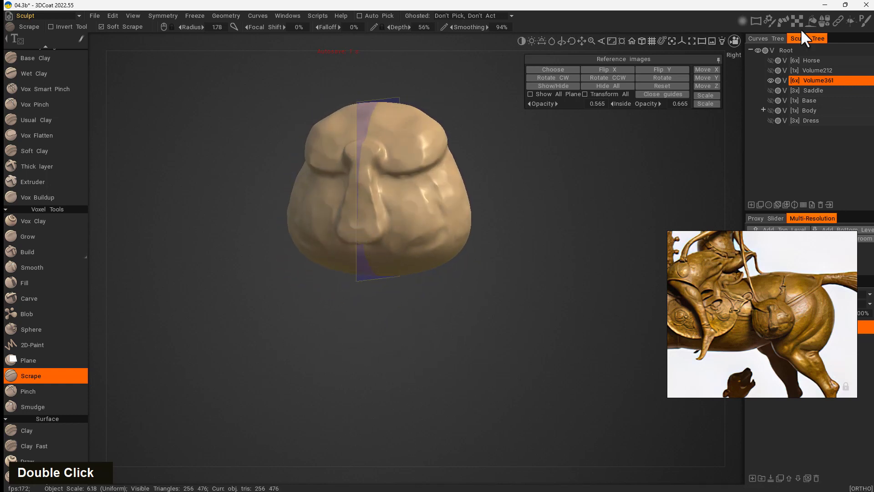
- Apply the Jama Clay shader with the brown clay look to the pouch volume
click(813, 20)
click(756, 57)
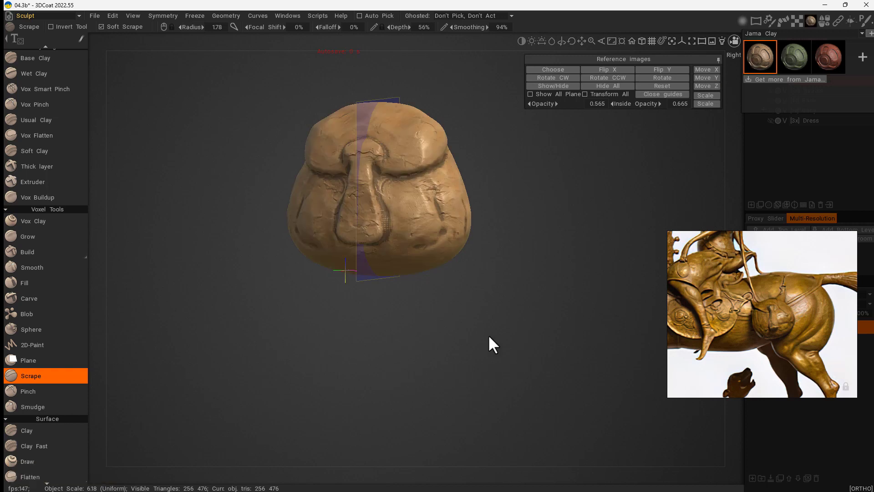
mouse_move(489, 337)
mouse_down()
mouse_move(444, 404)
mouse_move(568, 332)
mouse_move(505, 336)
mouse_up()
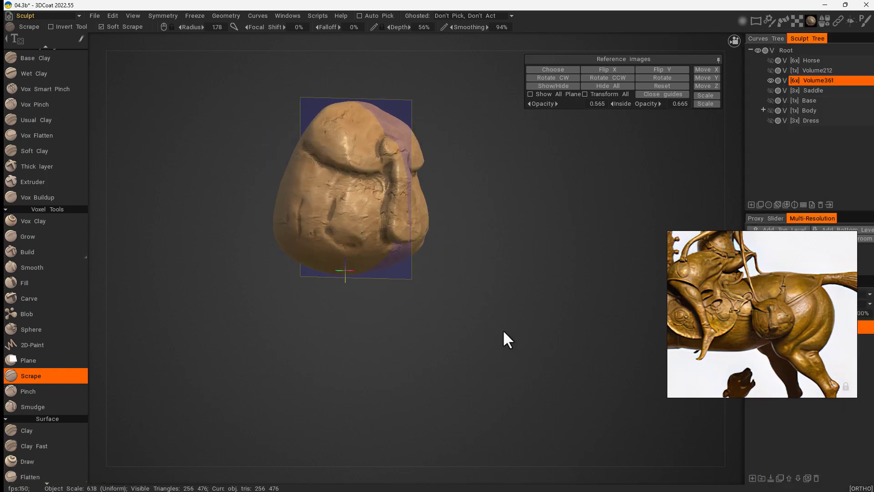
- Scrape the knot and the tassel into flatter planes at radius 1.78 and depth 56%
double_click(402, 187)
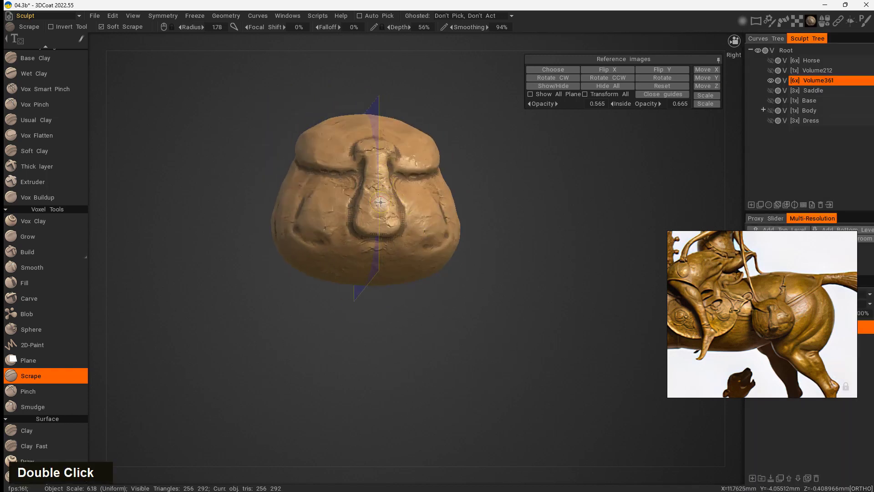
mouse_move(355, 309)
mouse_down()
mouse_move(224, 360)
mouse_move(273, 346)
mouse_up()
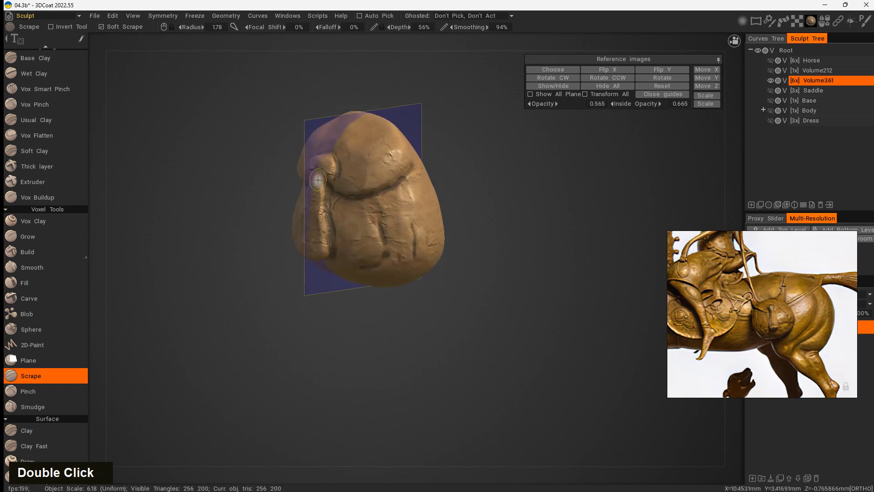
drag(314, 204, 324, 160)
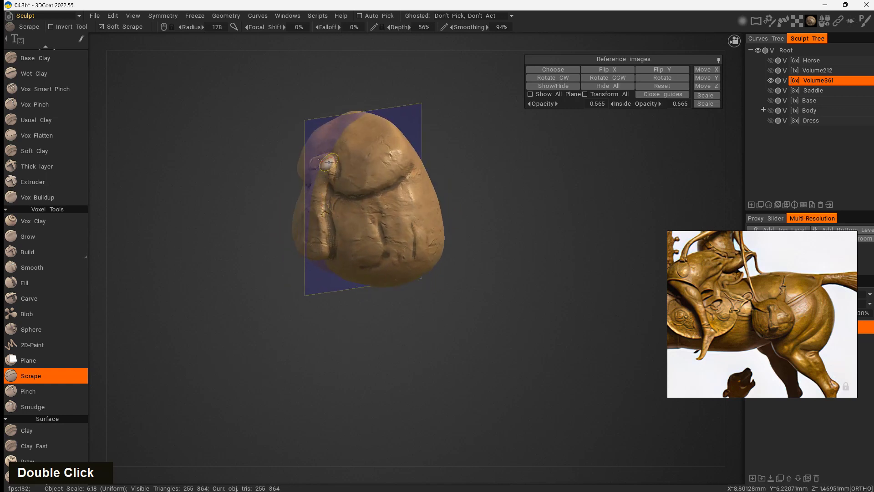
drag(253, 321, 266, 318)
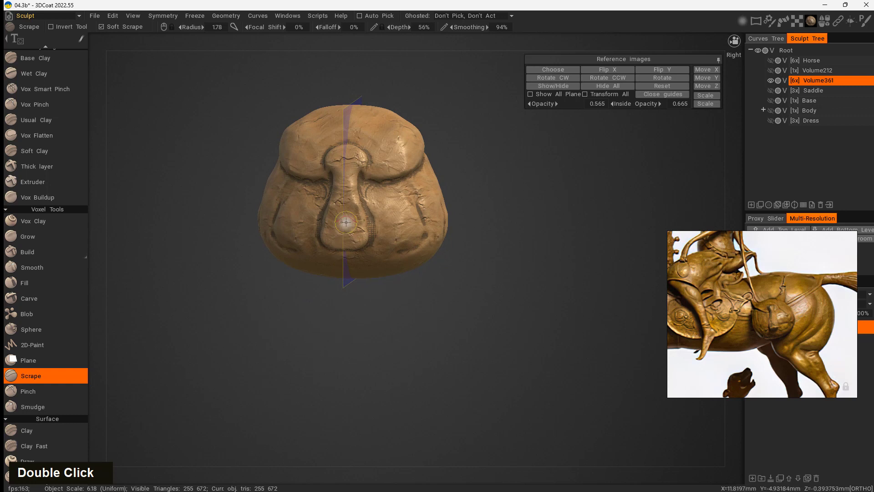
mouse_move(371, 271)
right_down()
mouse_move(409, 304)
mouse_move(455, 318)
right_up()
double_click(446, 308)
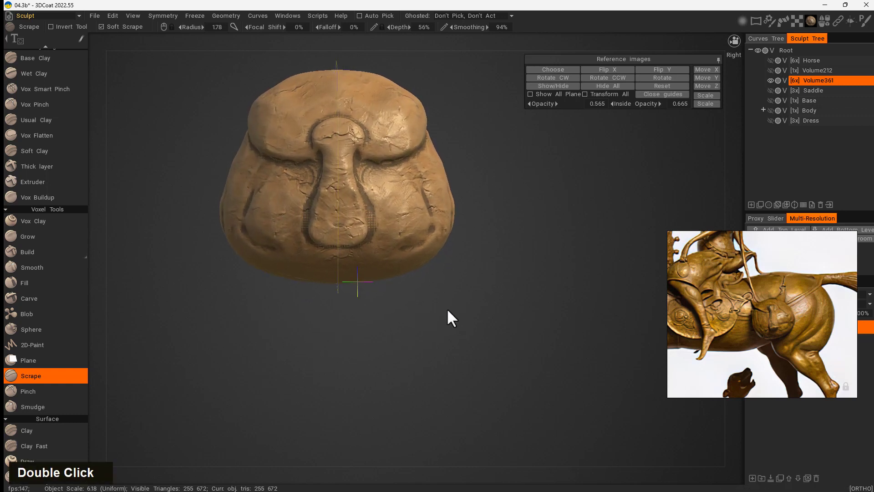
- Square off the tassel's lower end with the Move brush, using radii from about 1.29 to 3.08
key(space)
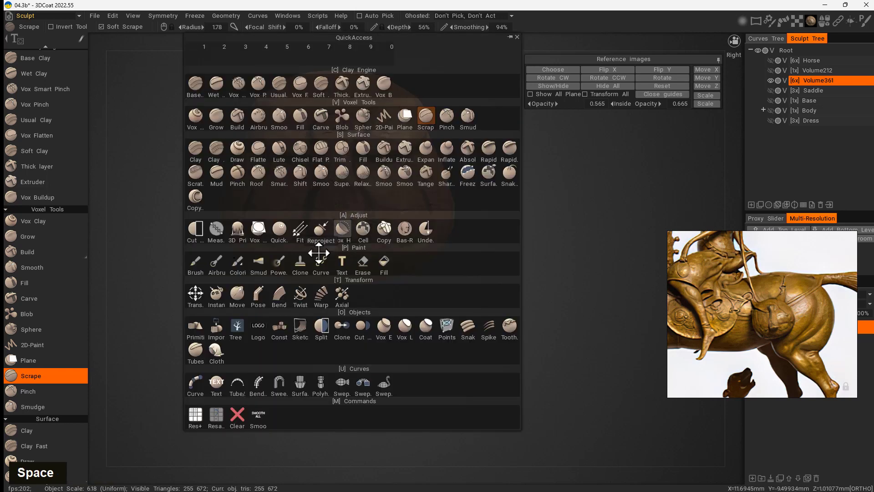
click(318, 249)
right_click(328, 224)
right_drag(326, 222, 313, 235)
drag(310, 239, 322, 236)
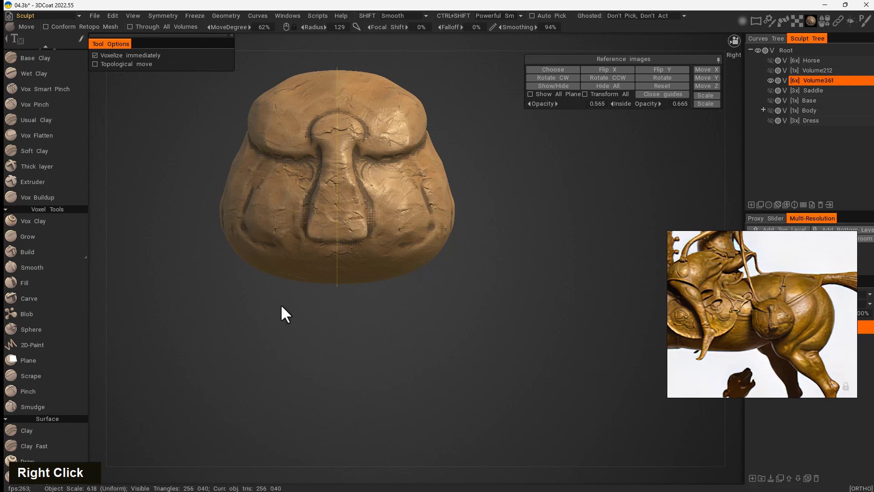
right_drag(340, 233, 380, 236)
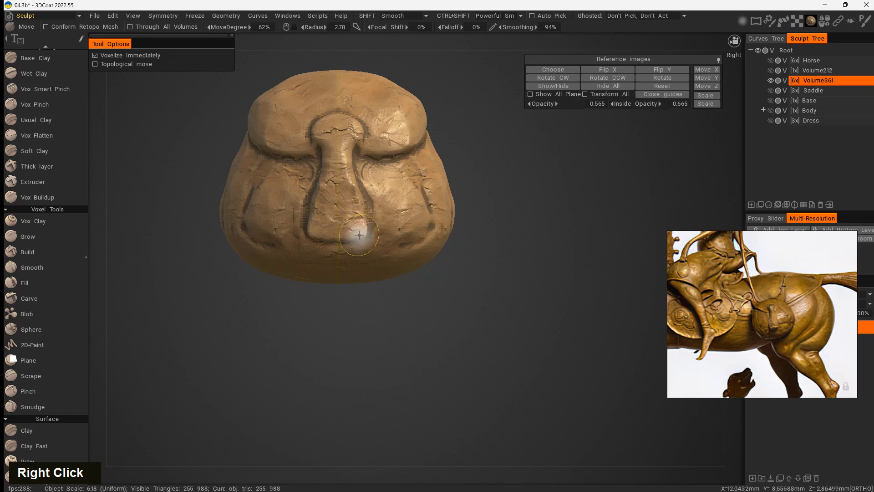
drag(338, 240, 325, 241)
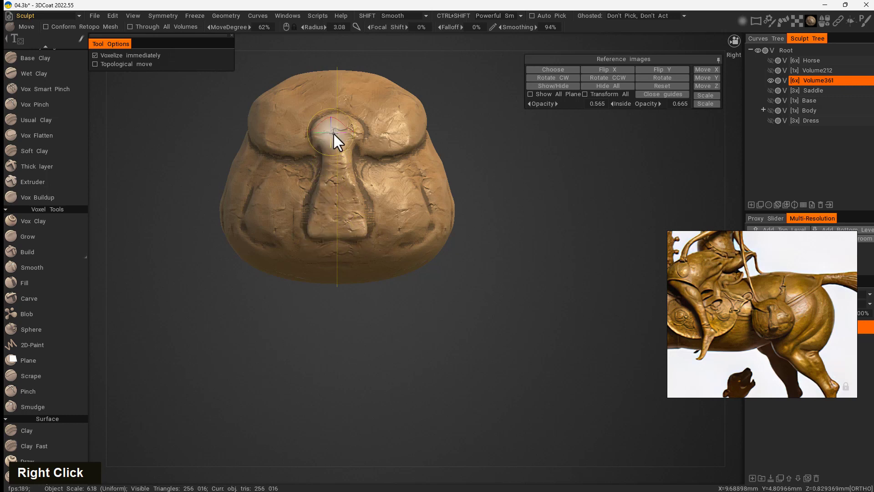
- Reshape the tassel's neck and the knot's edges with the Move brush at 49% move degree and radii of about 2.78 and 1.41
right_drag(333, 133, 331, 136)
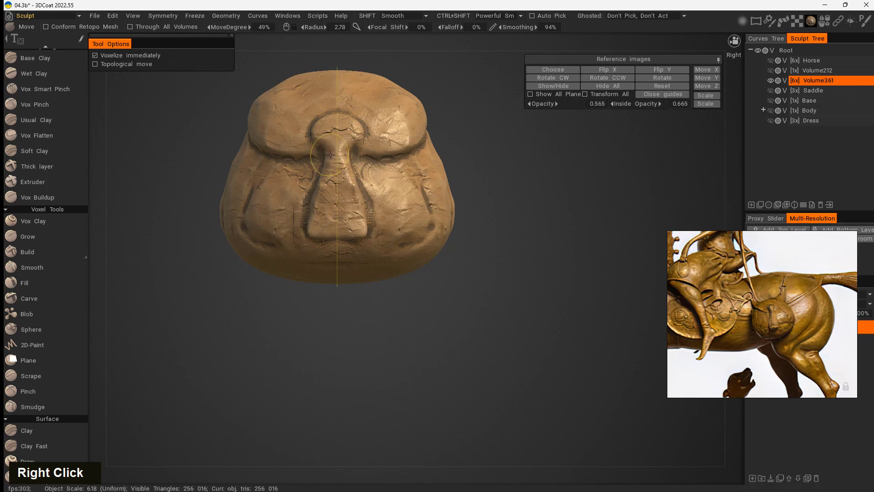
drag(331, 155, 319, 143)
right_drag(318, 143, 314, 143)
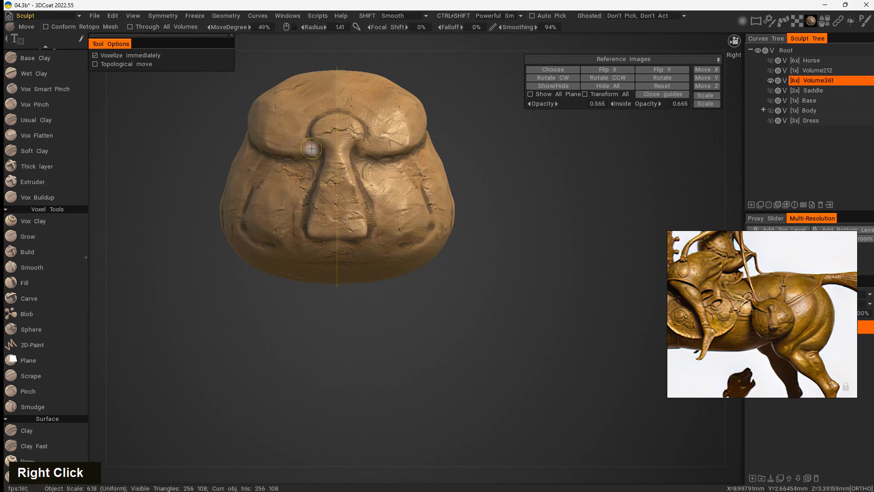
drag(315, 140, 318, 136)
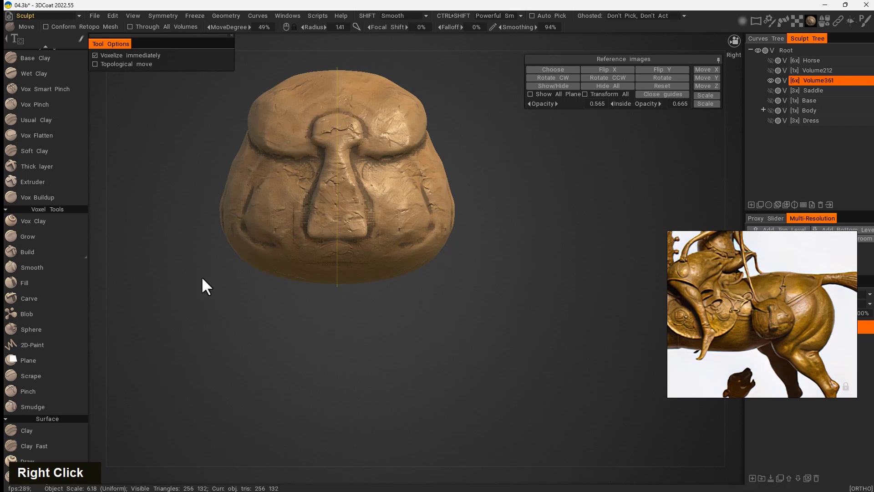
mouse_move(202, 279)
mouse_down()
mouse_move(347, 359)
mouse_move(433, 349)
mouse_move(334, 345)
mouse_move(241, 327)
mouse_move(288, 367)
mouse_move(318, 367)
mouse_up()
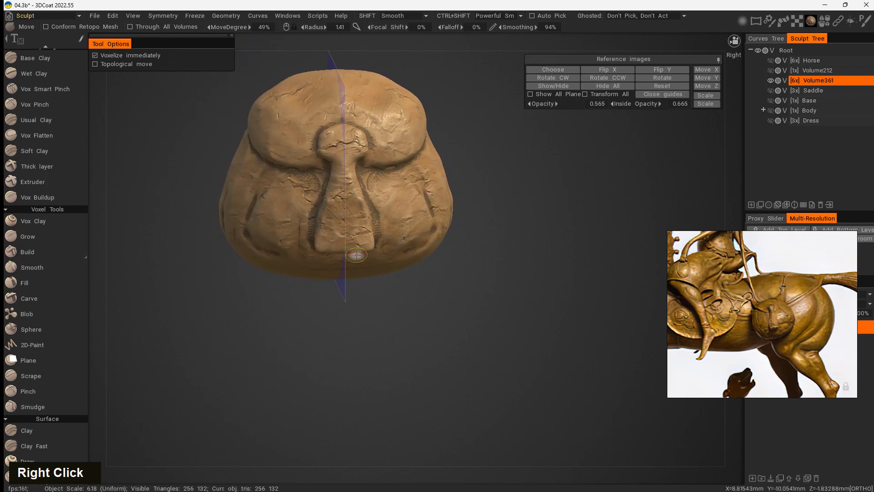
double_click(324, 167)
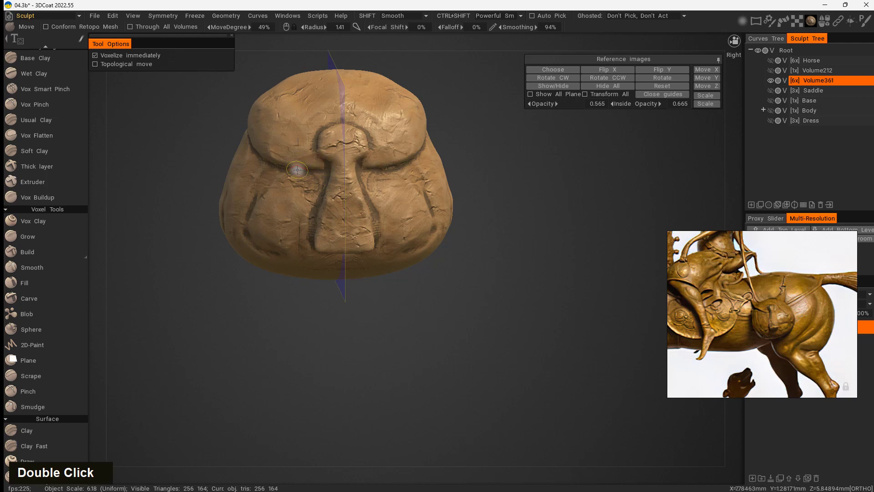
- Raise a thin rim along the flap's lower edge with the Build brush at radius 0.703 and depth 79%, and smooth its ends
click(41, 251)
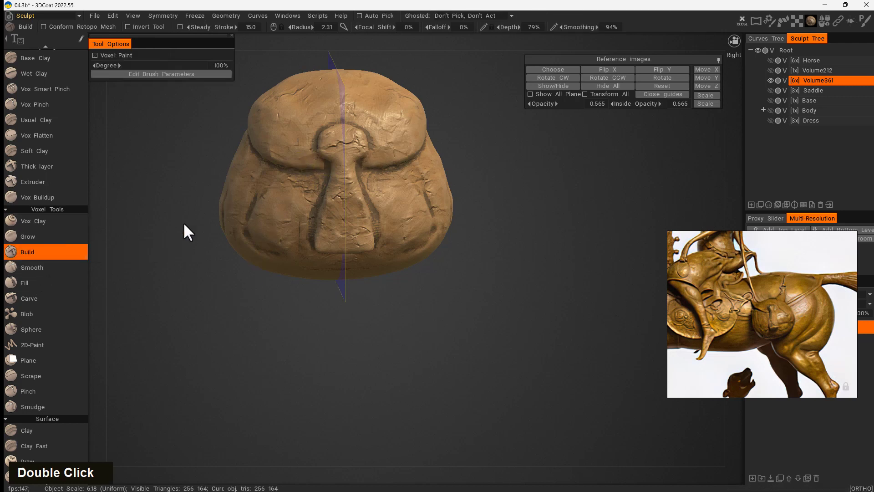
right_click(328, 168)
double_click(326, 168)
drag(252, 302, 342, 231)
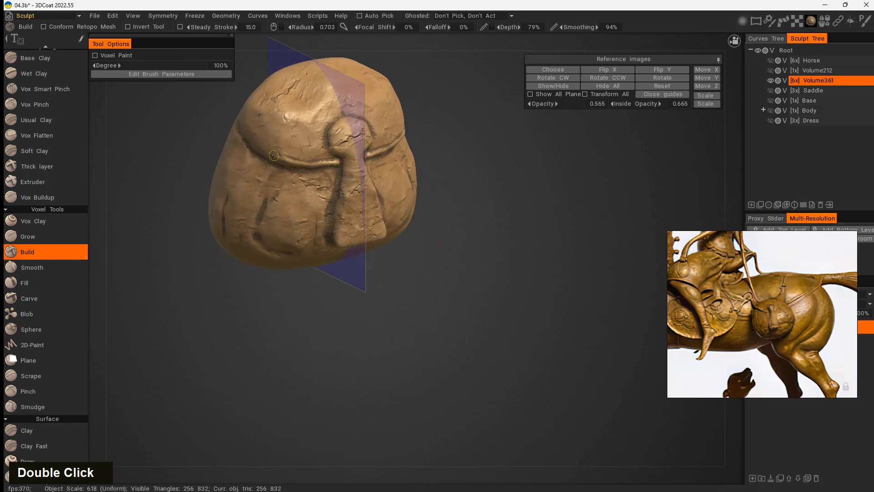
drag(512, 252, 429, 215)
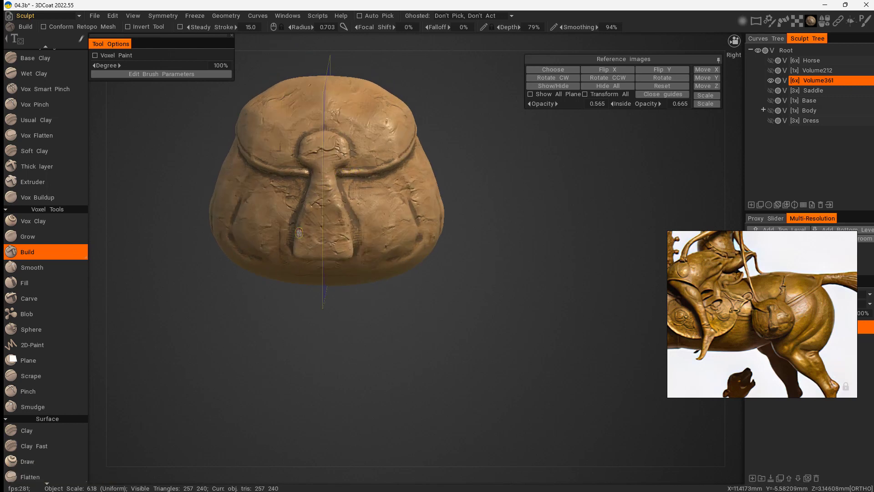
mouse_move(376, 169)
mouse_down()
mouse_move(412, 140)
mouse_move(394, 159)
mouse_up()
drag(496, 202, 449, 192)
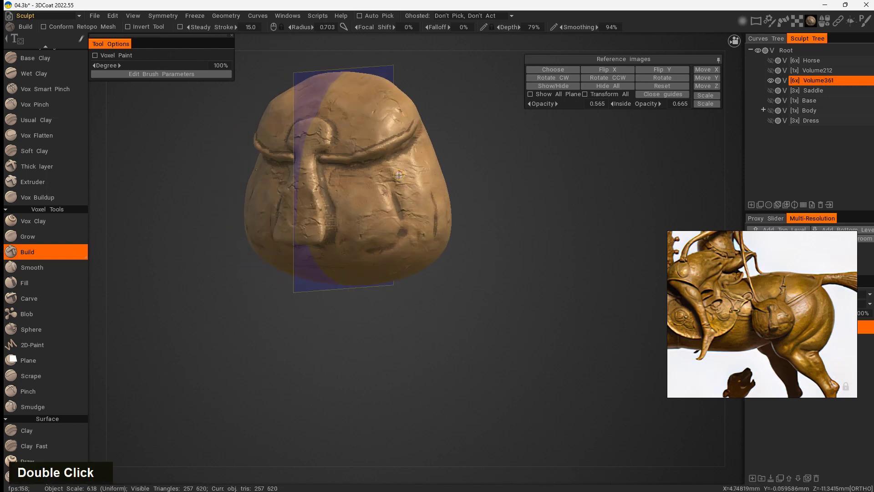
shift+drag(417, 133, 413, 121)
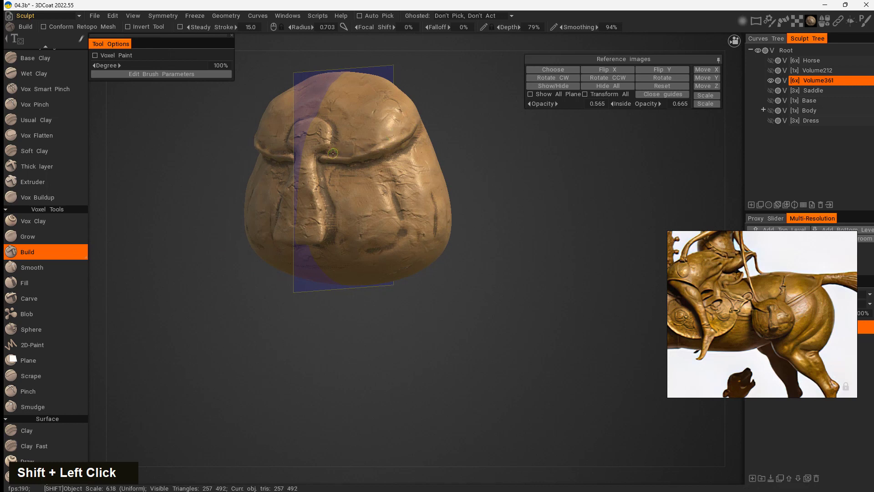
shift+drag(333, 153, 326, 154)
- Build thin vertical strands down the tassel from the knot at radius 0.703, and lightly smooth them
shift+drag(444, 147, 549, 226)
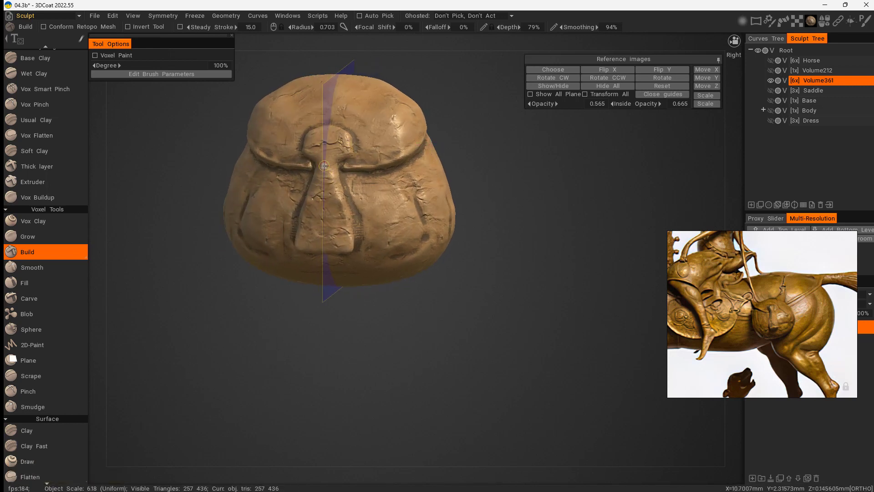
mouse_move(324, 167)
mouse_down()
mouse_move(317, 233)
mouse_move(311, 224)
mouse_up()
drag(316, 189, 309, 232)
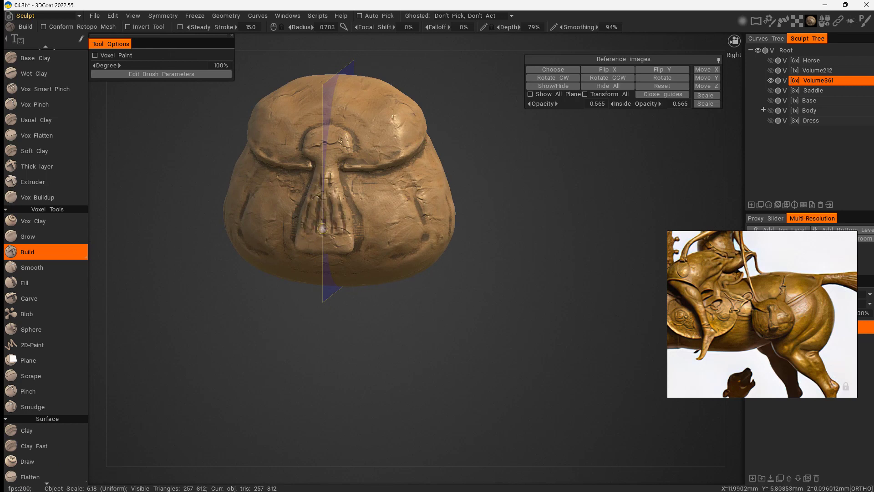
double_click(313, 232)
drag(325, 195, 322, 166)
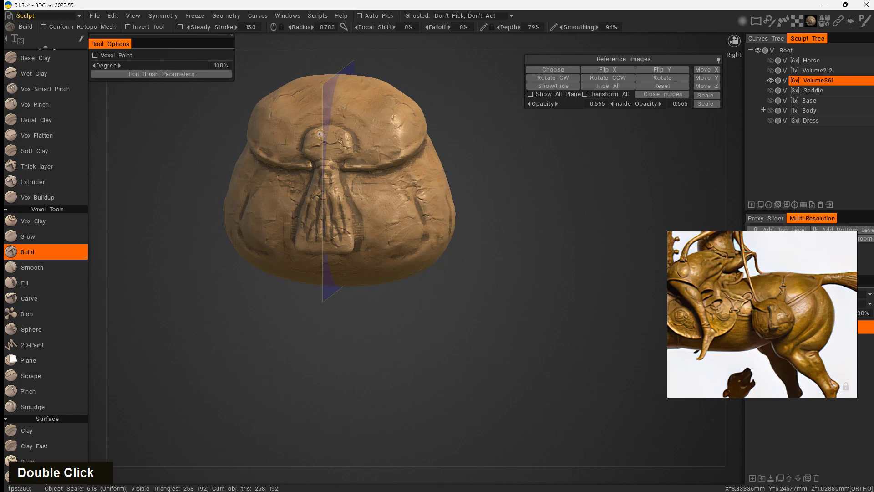
shift+click(340, 152)
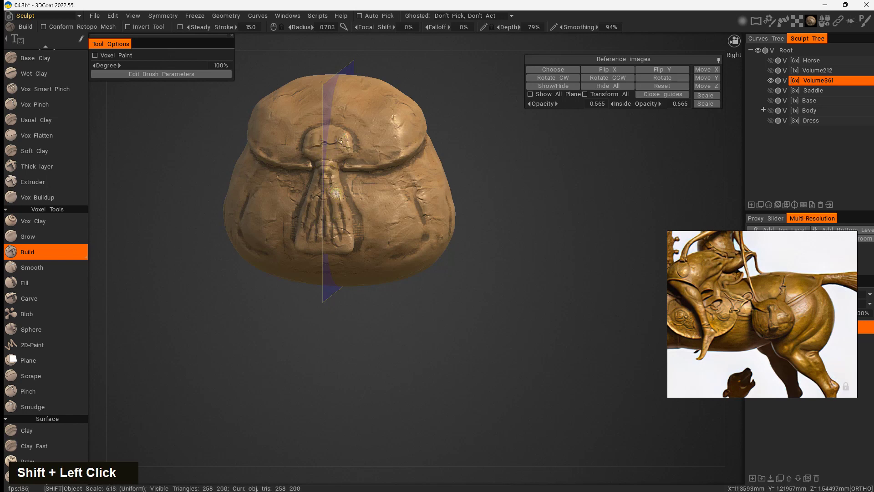
shift+drag(326, 187, 316, 197)
- Examine the pouch's overall shape from the front, the sides and the back
drag(284, 345, 387, 342)
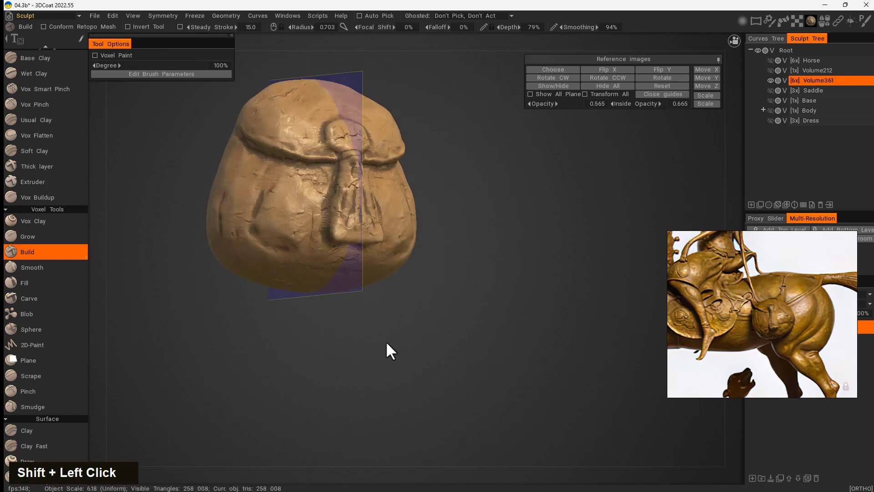
drag(416, 377, 490, 346)
right_drag(491, 347, 283, 312)
drag(284, 311, 402, 305)
middle_drag(438, 223, 430, 244)
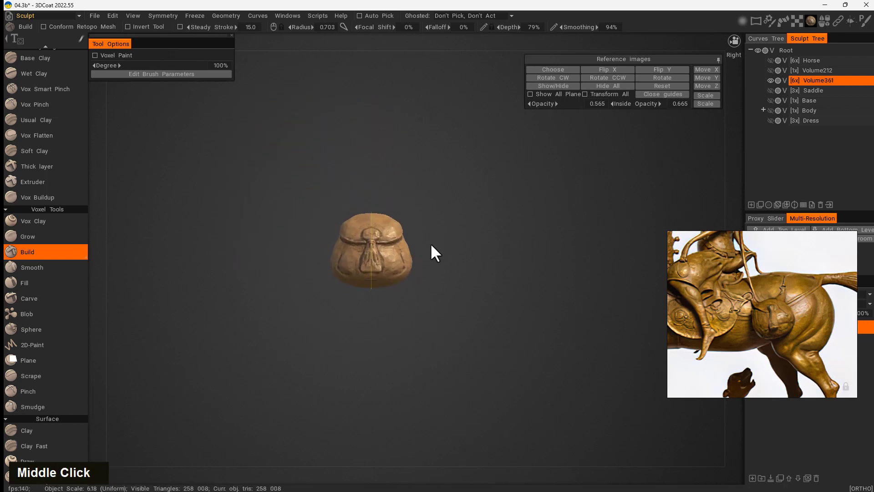
right_drag(431, 243, 477, 332)
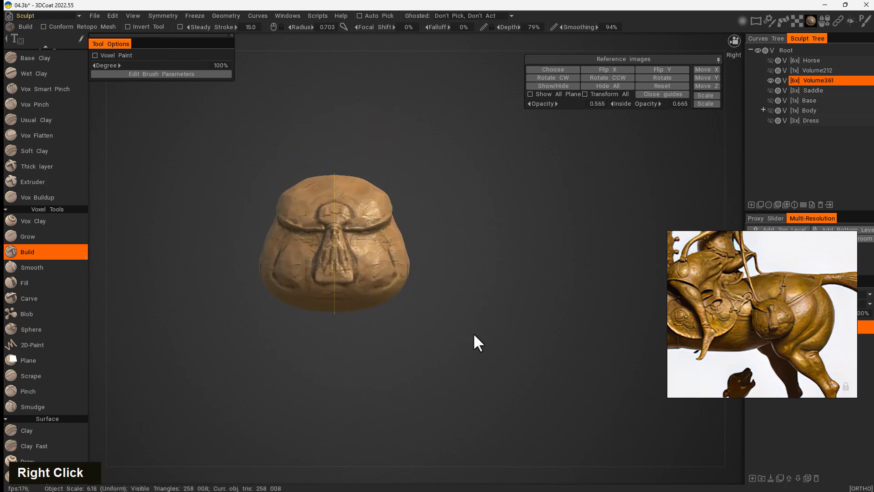
drag(353, 396, 496, 321)
alt+middle_drag(497, 322, 401, 235)
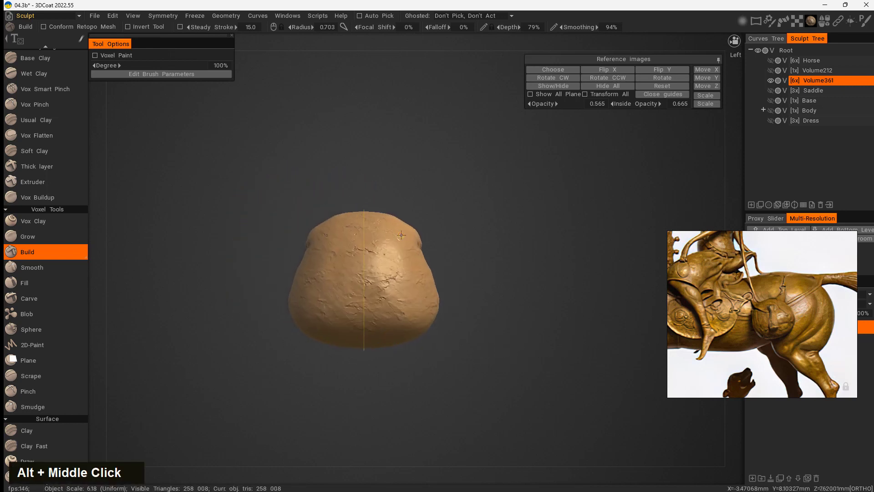
drag(458, 253, 445, 309)
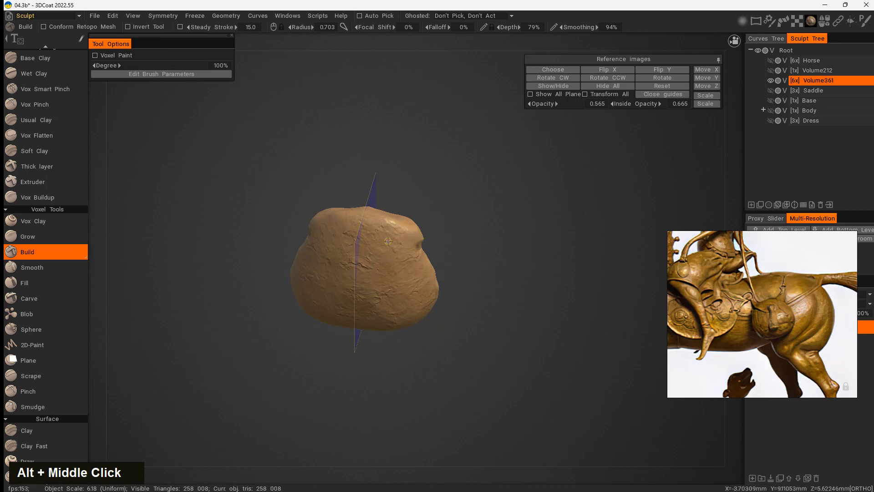
- Use the Pose tool in Paint mode at radius 1.52 to select small symmetrical spots on the pouch's two upper corners
key(space)
click(285, 305)
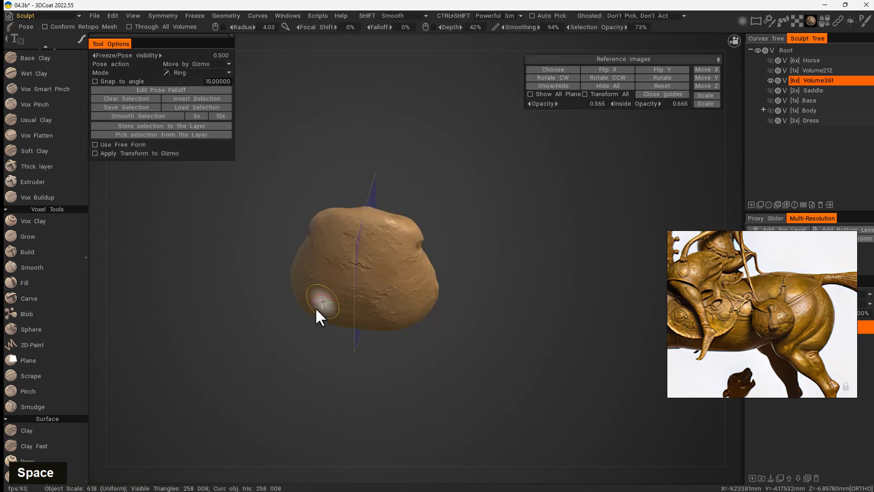
click(227, 73)
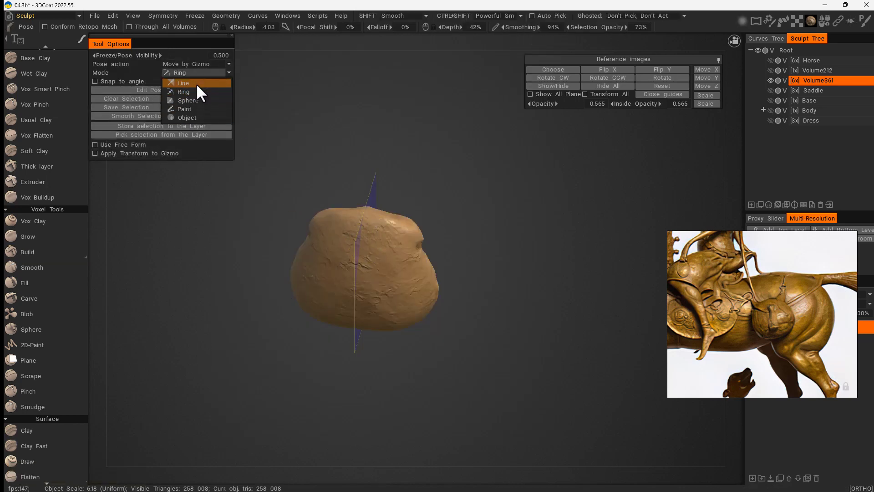
click(195, 108)
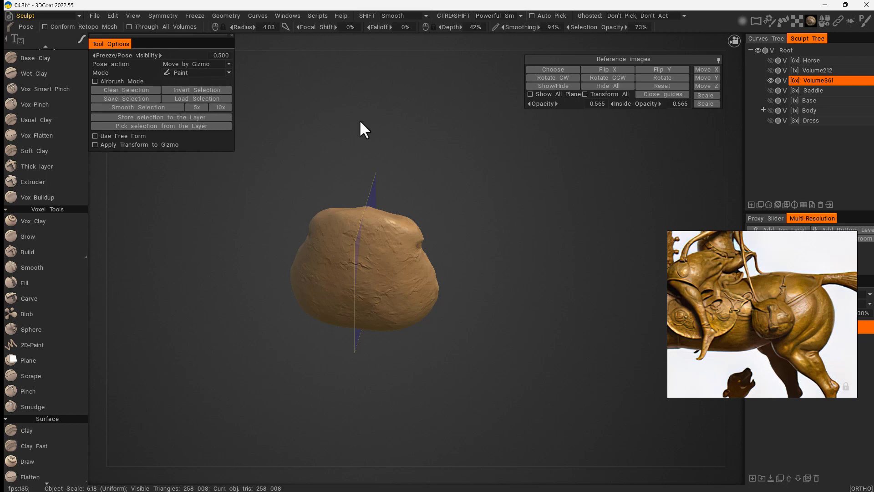
key(e)
click(288, 113)
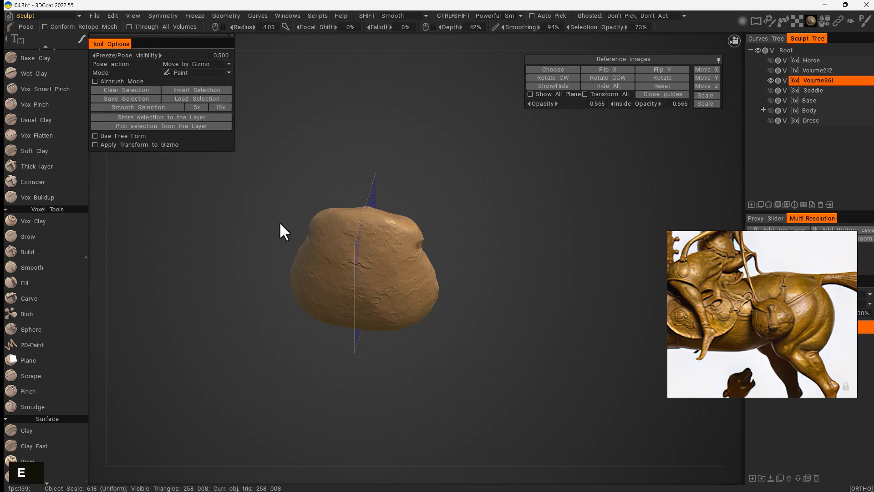
drag(515, 239, 444, 271)
right_drag(407, 231, 391, 227)
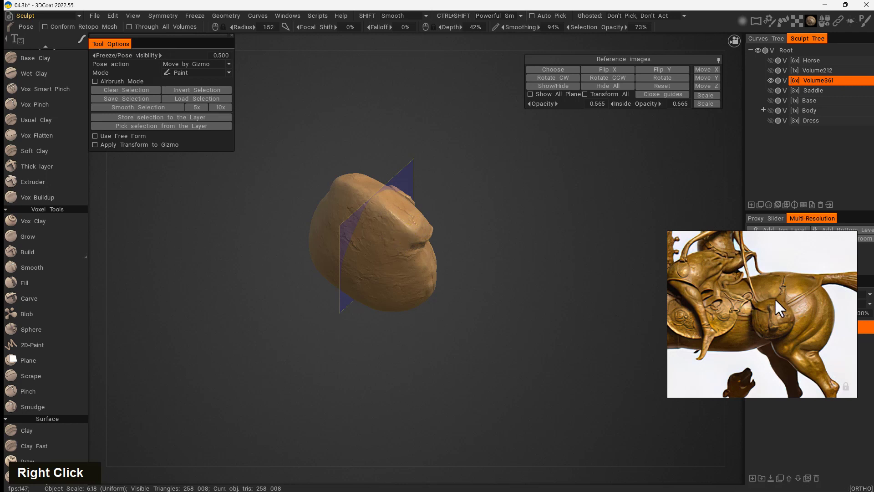
drag(484, 256, 458, 269)
drag(401, 222, 405, 227)
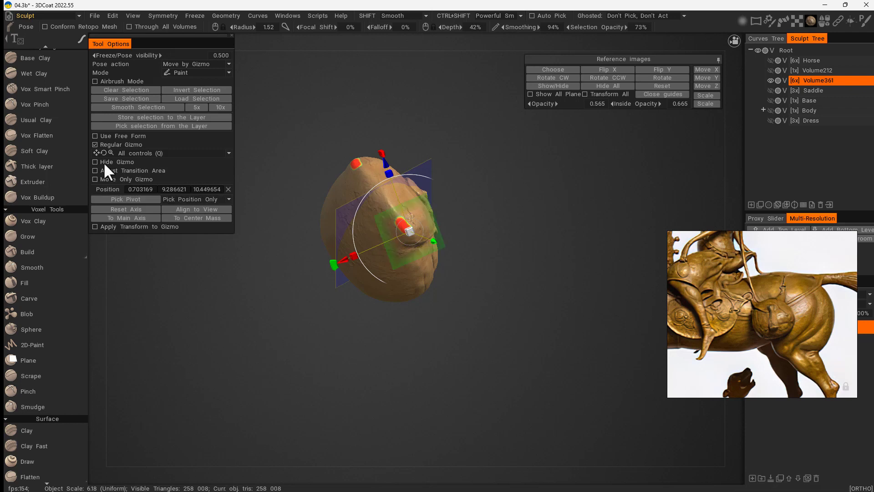
click(103, 162)
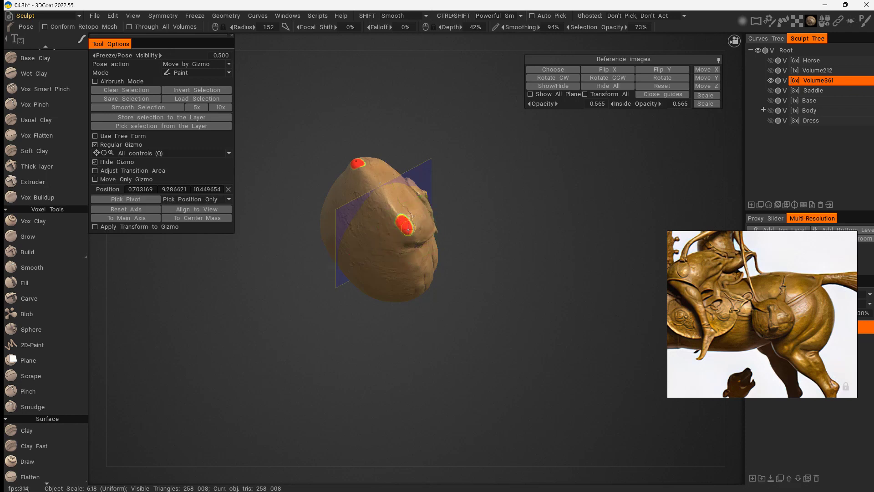
- Reset the pose gizmo's axes and pull the selected corners up and outward into two strap stubs
shift+drag(450, 247, 361, 211)
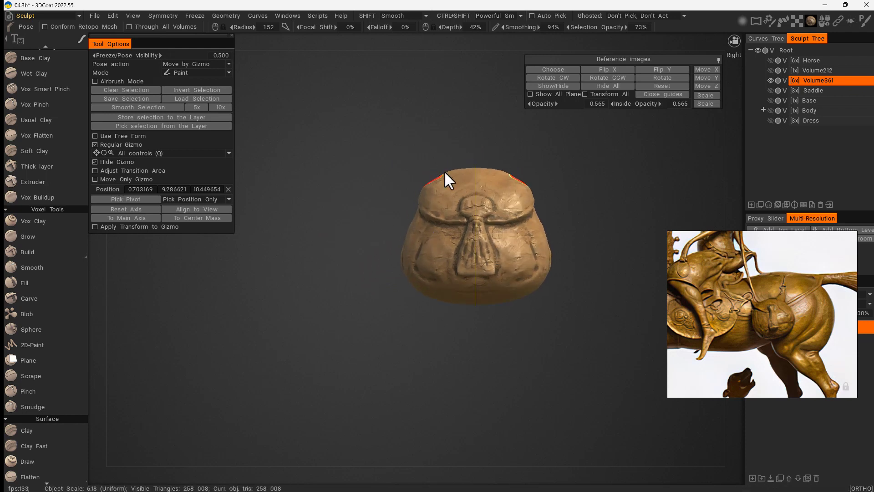
click(96, 161)
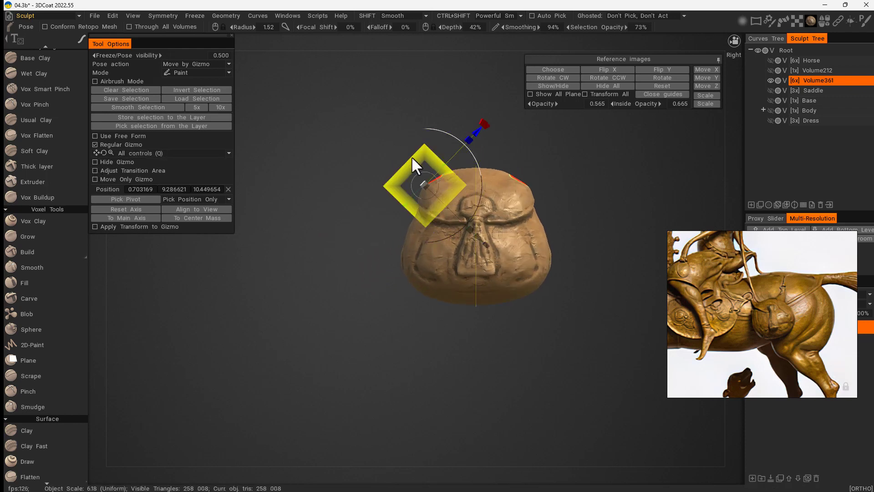
click(147, 208)
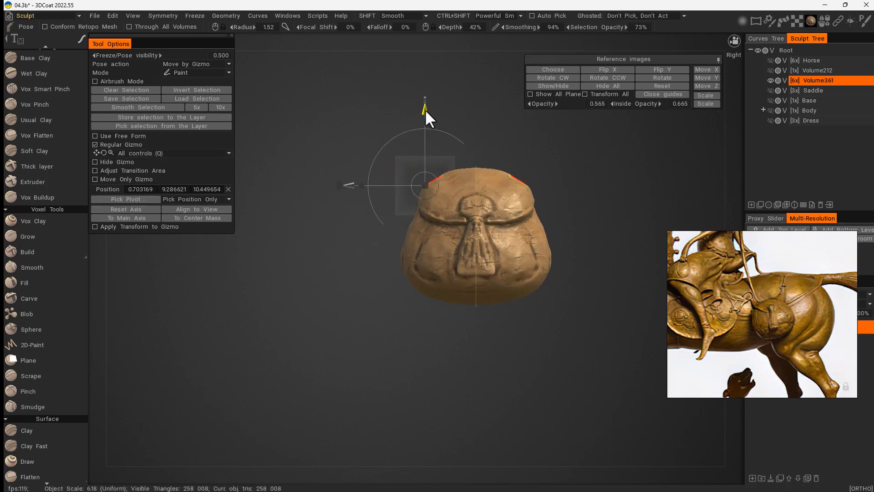
drag(425, 108, 419, 77)
drag(351, 154, 328, 154)
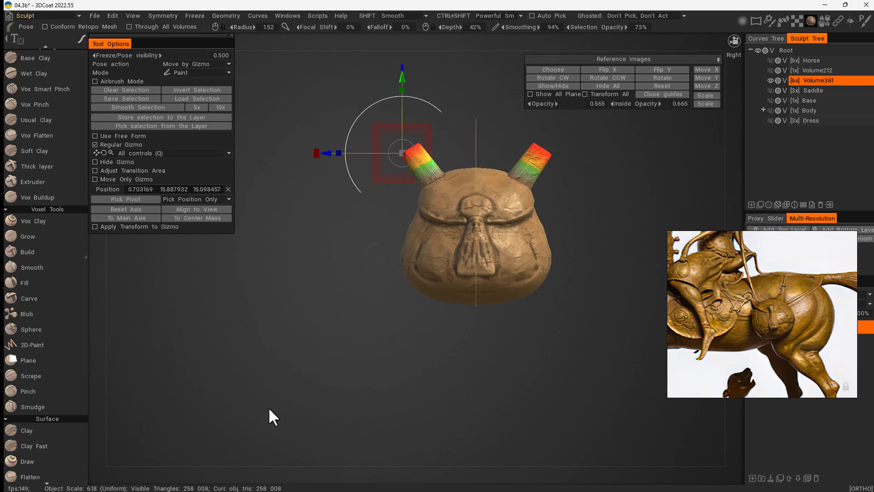
drag(269, 406, 367, 351)
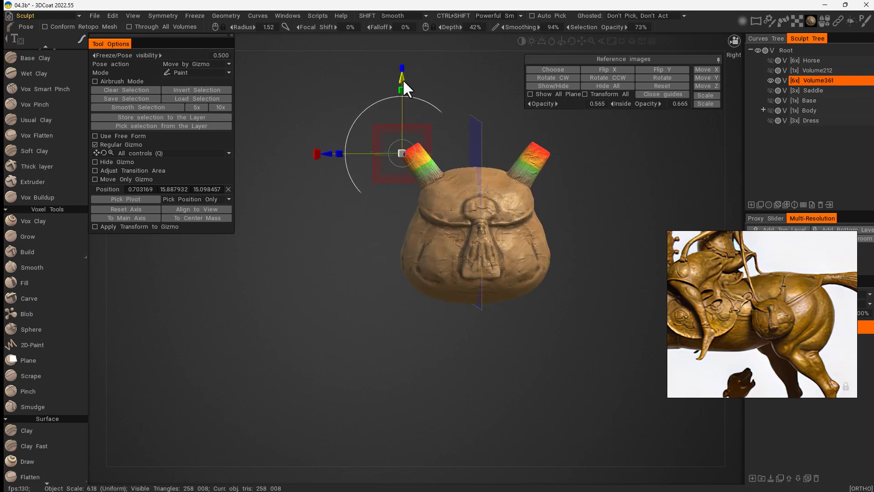
- Lengthen the two strap stubs further up and outward, and shift their ends toward the pouch's back to X about -1.62
drag(402, 79, 402, 66)
drag(328, 140, 319, 139)
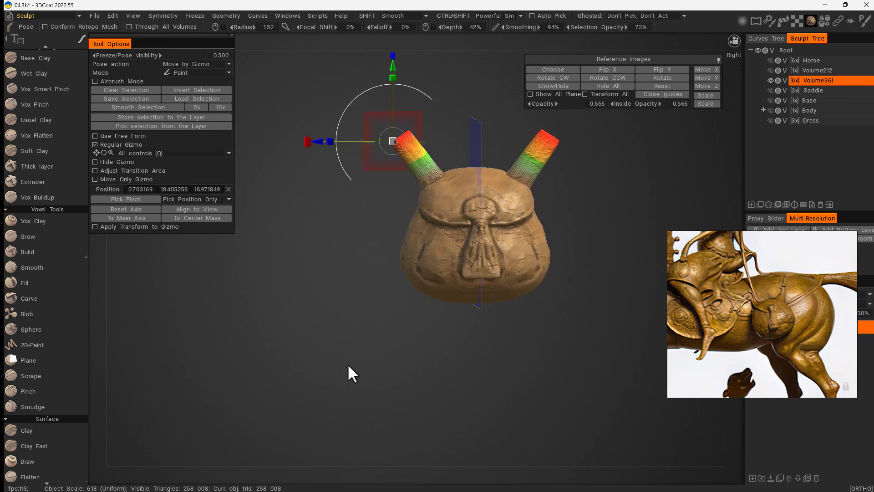
drag(347, 352, 474, 357)
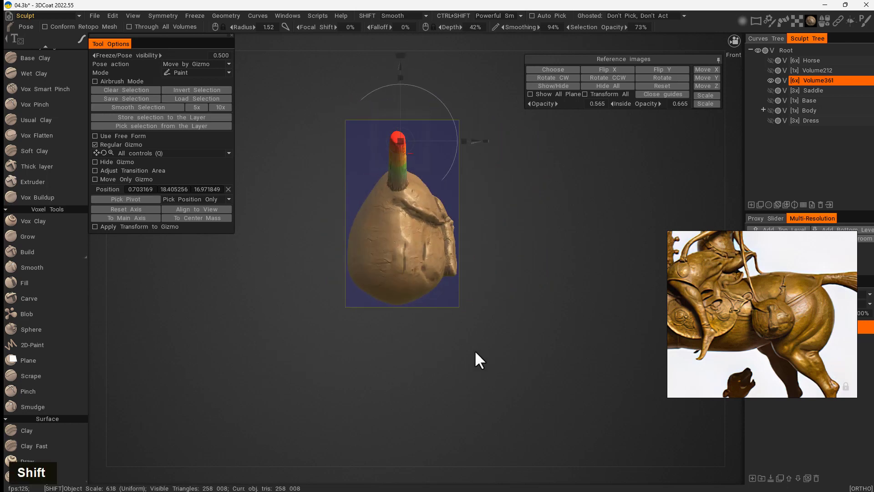
drag(476, 142, 432, 116)
shift+drag(489, 168, 363, 264)
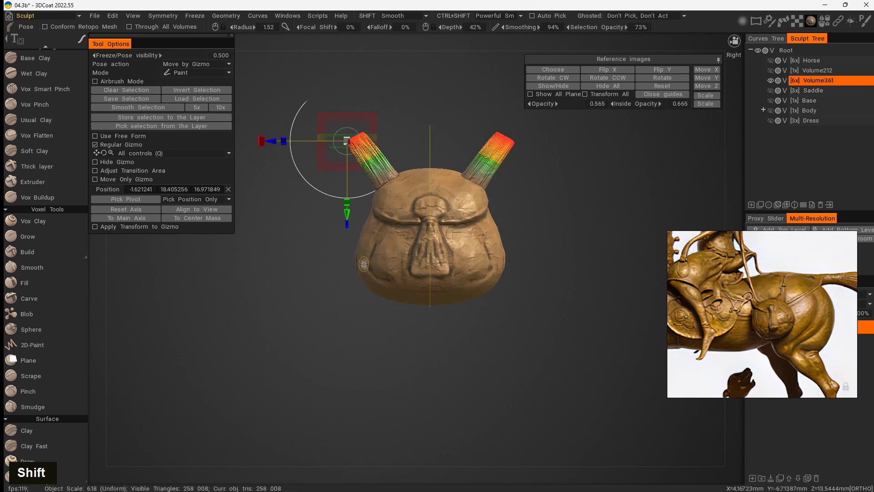
- Clear the pose selection and try to smooth the strap stubs at radius 3.19
click(138, 89)
shift+click(377, 168)
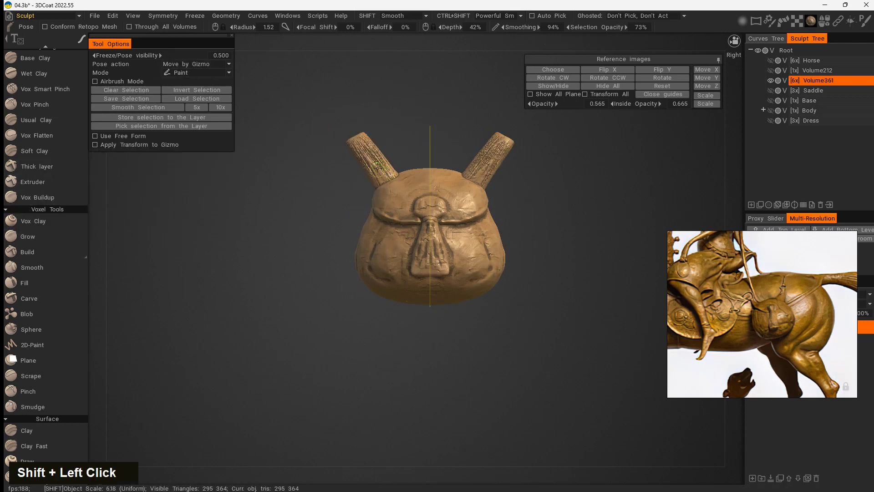
shift+right_click(381, 163)
right_drag(381, 163, 390, 163)
shift+click(381, 164)
drag(319, 240, 378, 199)
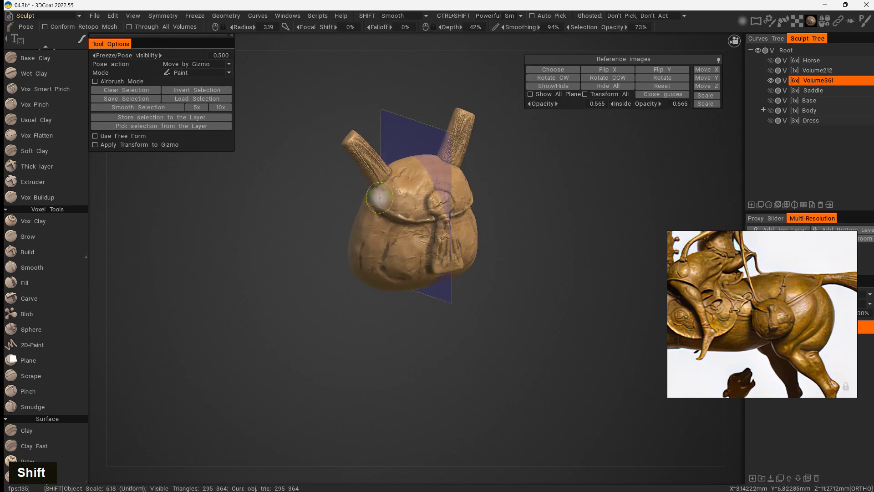
shift+click(370, 168)
shift+drag(355, 153, 356, 144)
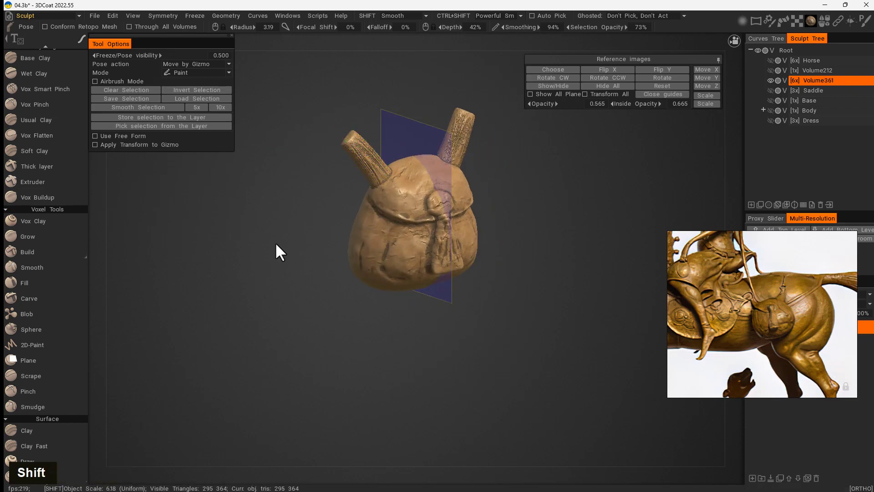
- Switch to the Build brush at radius 3.49 and smooth both strap stubs and their bases into rounded, tapered forms
click(38, 251)
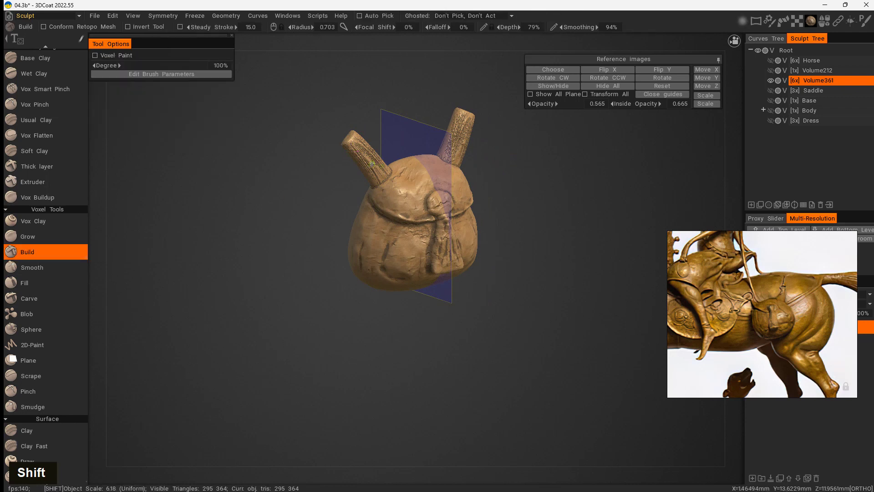
shift+right_drag(372, 164, 386, 166)
shift+drag(380, 169, 356, 143)
mouse_move(348, 208)
mouse_down()
mouse_move(372, 198)
mouse_move(351, 149)
mouse_up()
drag(289, 231, 413, 181)
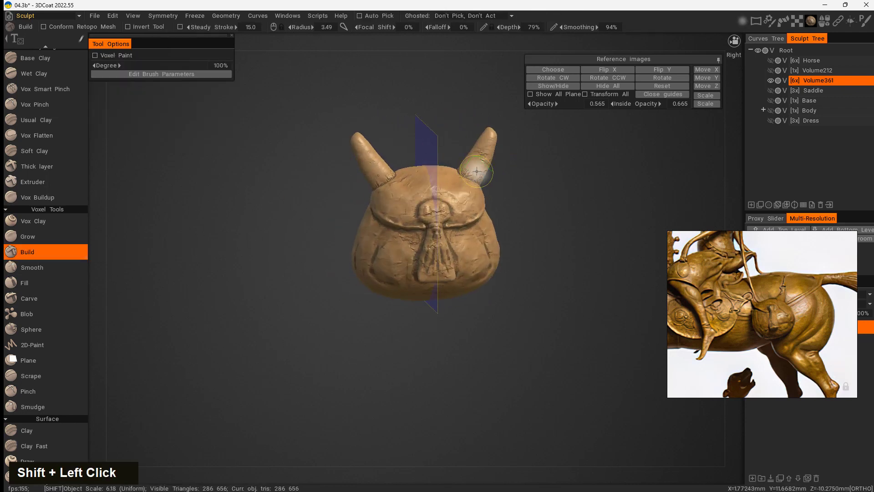
mouse_move(496, 190)
mouse_down()
mouse_move(559, 193)
mouse_move(510, 189)
mouse_up()
mouse_move(507, 187)
shift+mouse_down()
mouse_move(491, 166)
mouse_move(484, 175)
shift+mouse_up()
drag(444, 219, 513, 217)
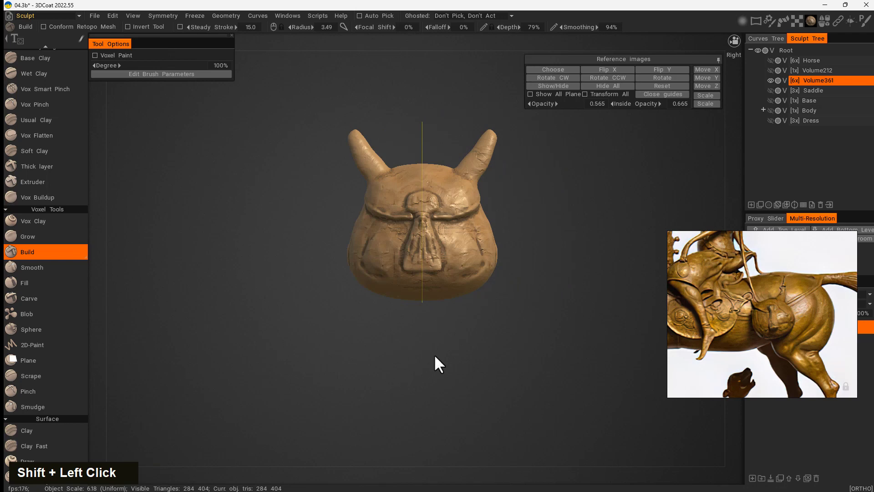
- Reshape the strap stubs' bases into a smoother transition to the pouch with the Move brush at radius 2.90, raising move degree to 62%
key(space)
click(300, 296)
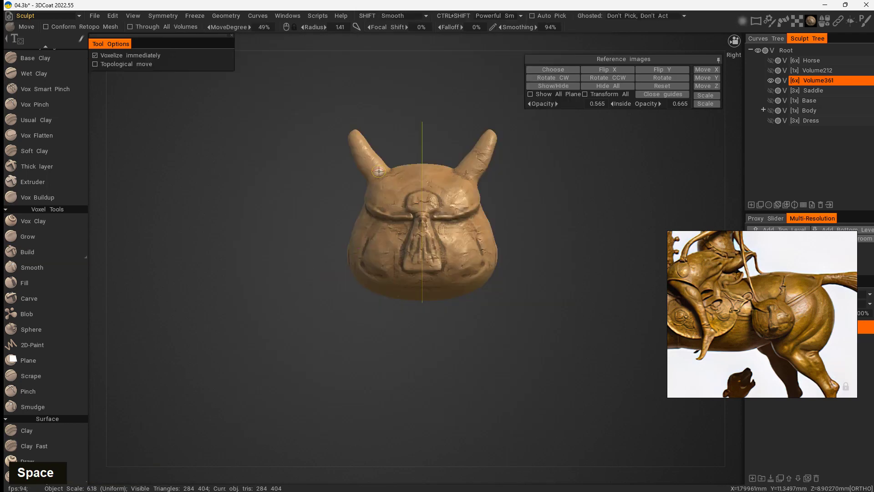
right_drag(378, 172, 388, 164)
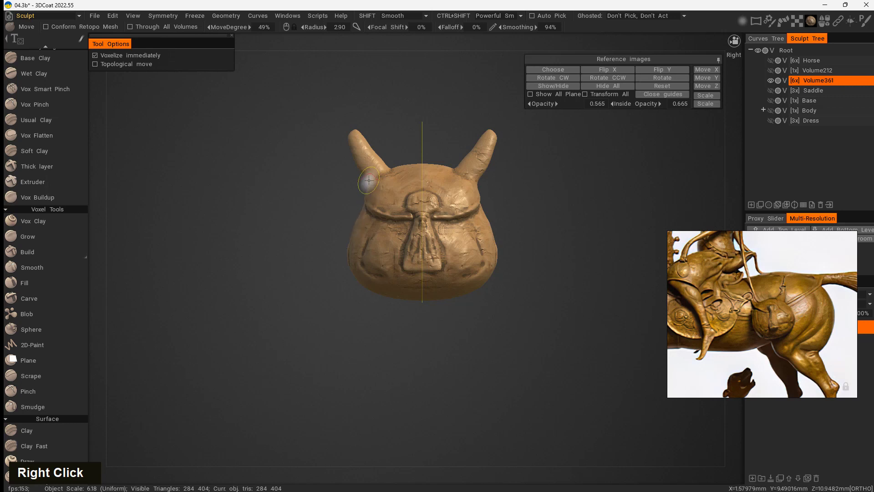
mouse_move(367, 181)
mouse_down()
mouse_move(359, 186)
mouse_move(359, 174)
mouse_move(363, 185)
mouse_up()
right_drag(385, 175, 391, 174)
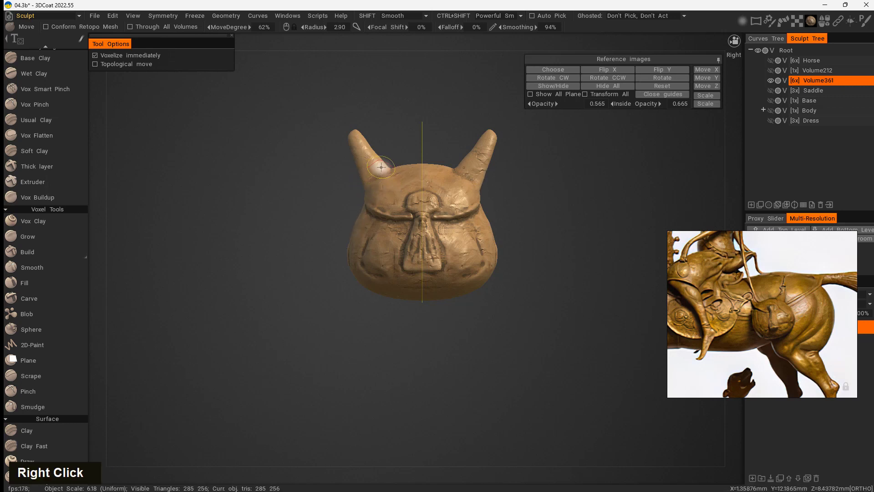
mouse_move(385, 168)
mouse_down()
mouse_move(374, 154)
mouse_move(353, 171)
mouse_move(349, 159)
mouse_up()
shift+drag(255, 324, 373, 353)
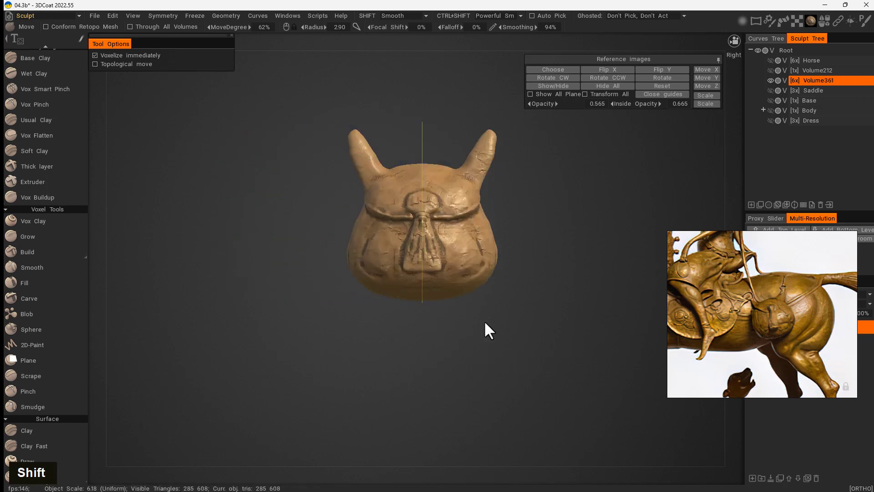
- Show the Horse volume and use Transform to move the pouch along the horse toward the hind leg, to Z about -74.6
right_drag(485, 320, 283, 318)
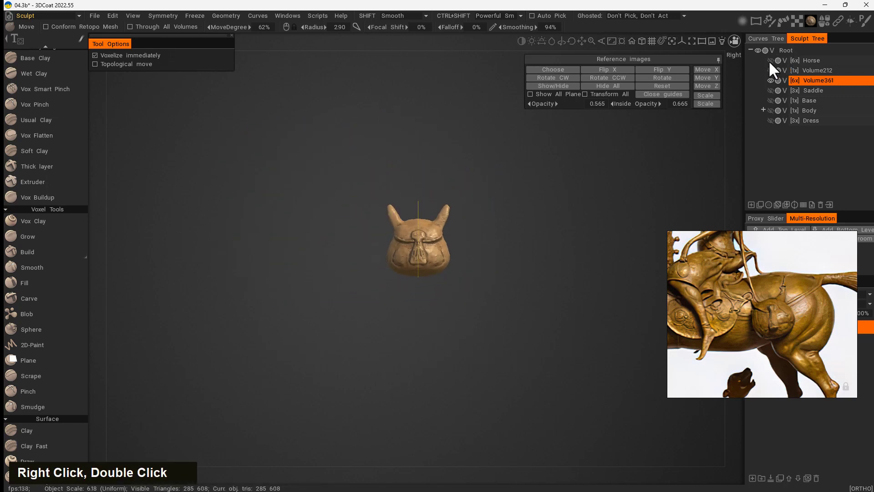
click(770, 60)
middle_drag(527, 230, 287, 445)
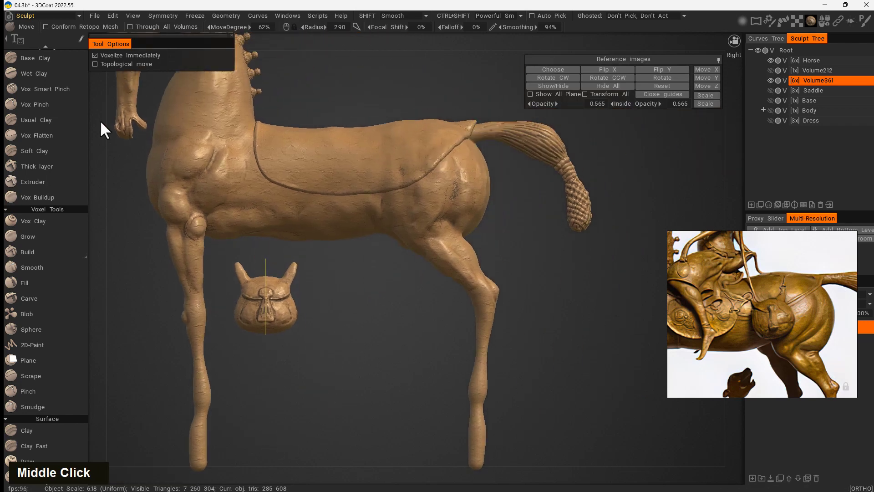
key(space)
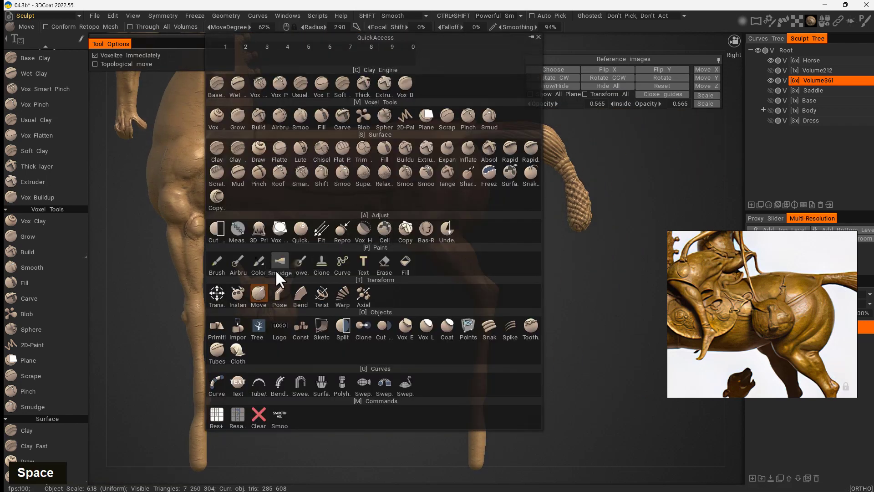
click(218, 297)
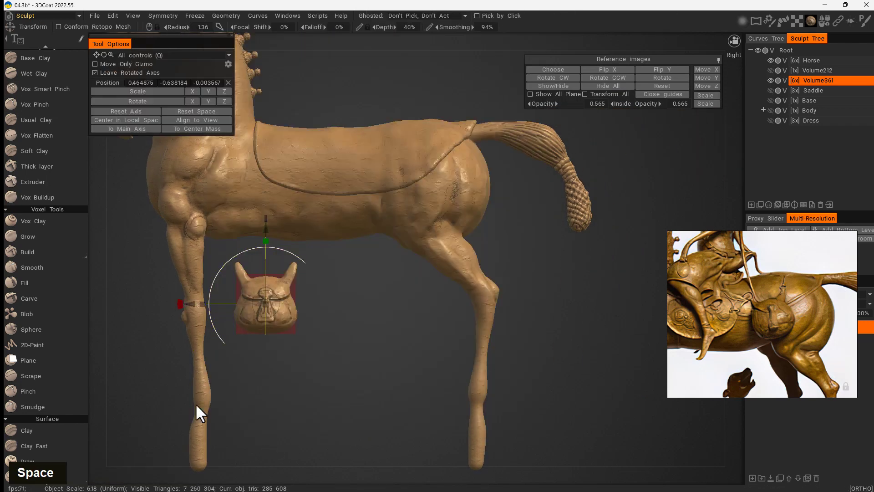
drag(201, 305, 346, 312)
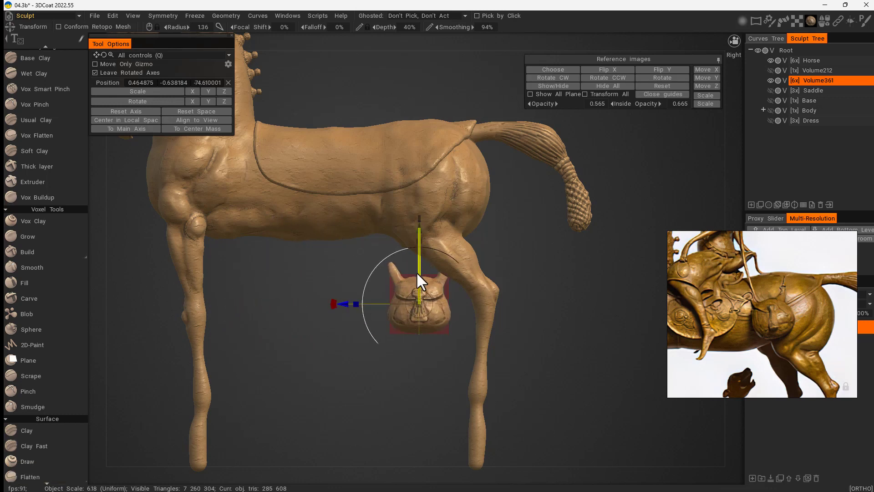
- Display the statue reference, raise the pouch to Y about 54.7, and move it out from the horse's flank to X about 36.6
key(u)
drag(419, 281, 427, 115)
drag(536, 222, 437, 324)
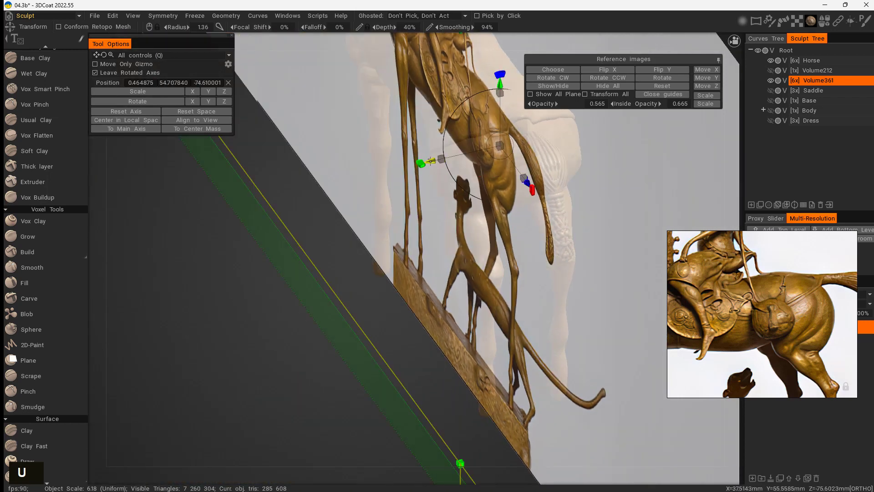
drag(430, 161, 366, 187)
drag(280, 354, 366, 321)
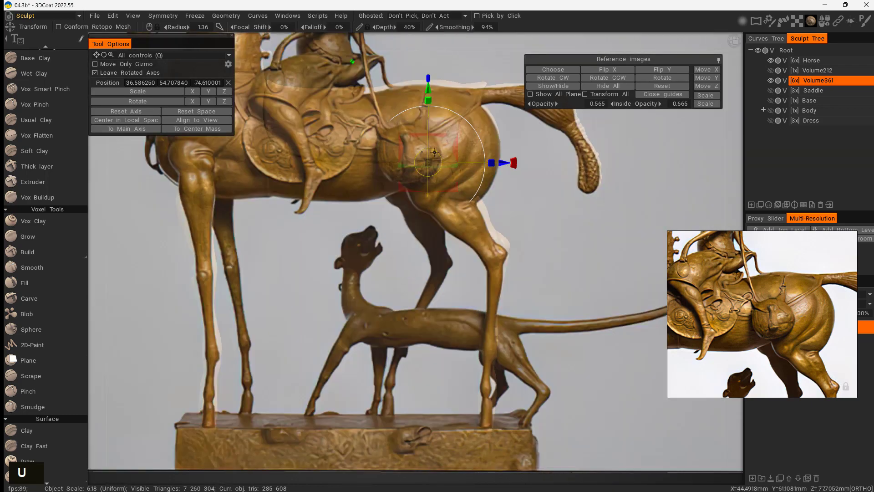
- Set the reference's inside opacity to 0.395, then tilt and shift the pouch to Y about 60.3, Z about -64.5 to match the statue's pouch
drag(428, 89, 428, 84)
drag(629, 104, 586, 109)
drag(490, 156, 443, 136)
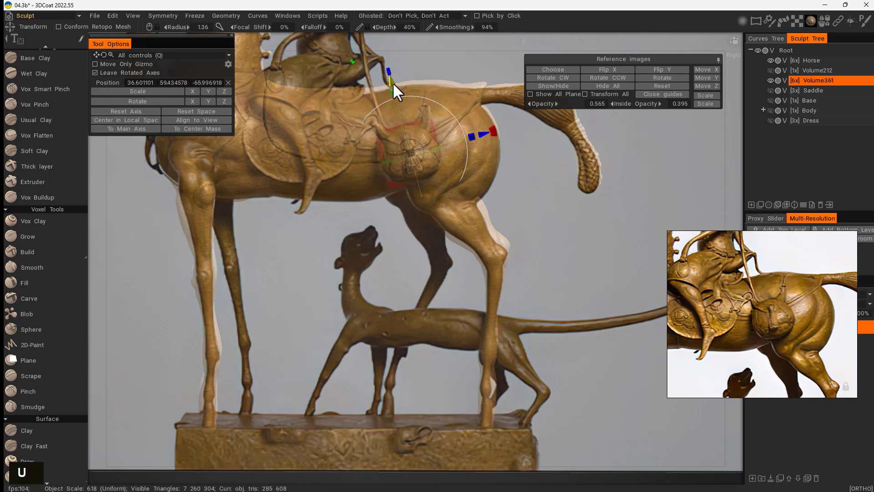
mouse_move(457, 184)
right_down()
mouse_move(546, 201)
mouse_move(608, 162)
right_up()
middle_drag(561, 142, 543, 277)
mouse_move(454, 185)
mouse_down()
mouse_move(442, 189)
mouse_move(451, 187)
mouse_up()
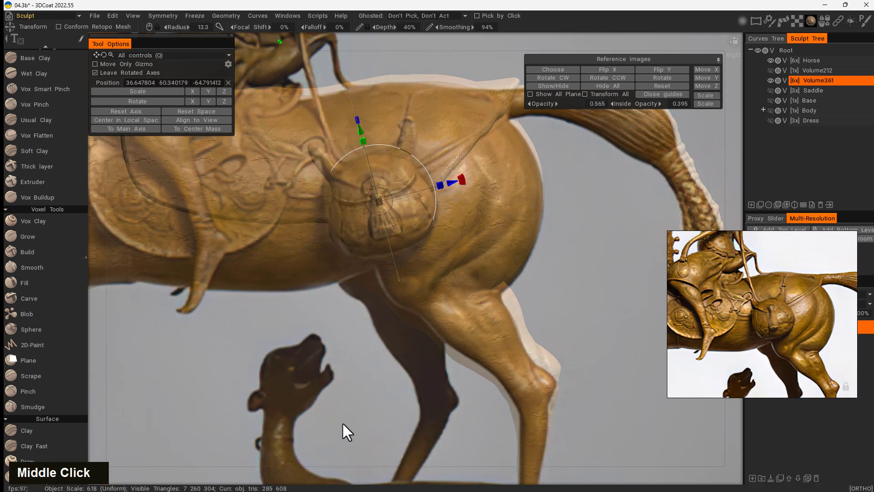
middle_drag(448, 183, 451, 182)
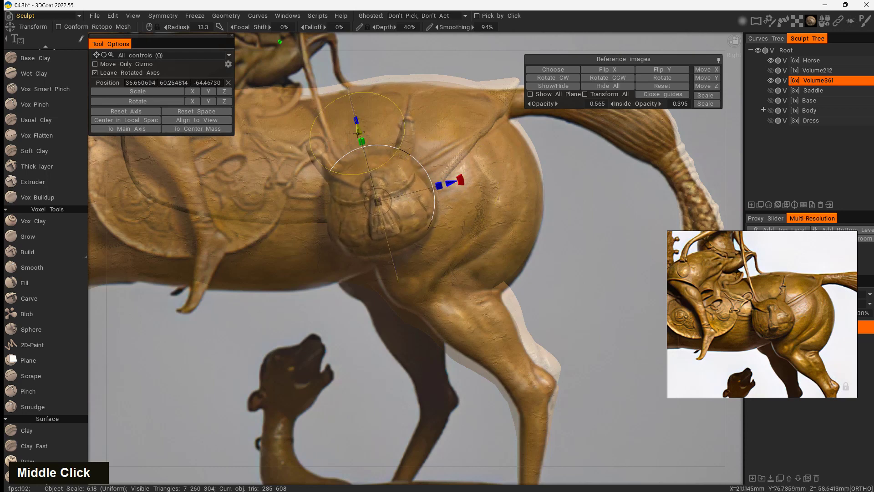
- Hide the statue reference and rotate the pouch to follow the slope of the horse's flank
middle_drag(362, 140, 360, 135)
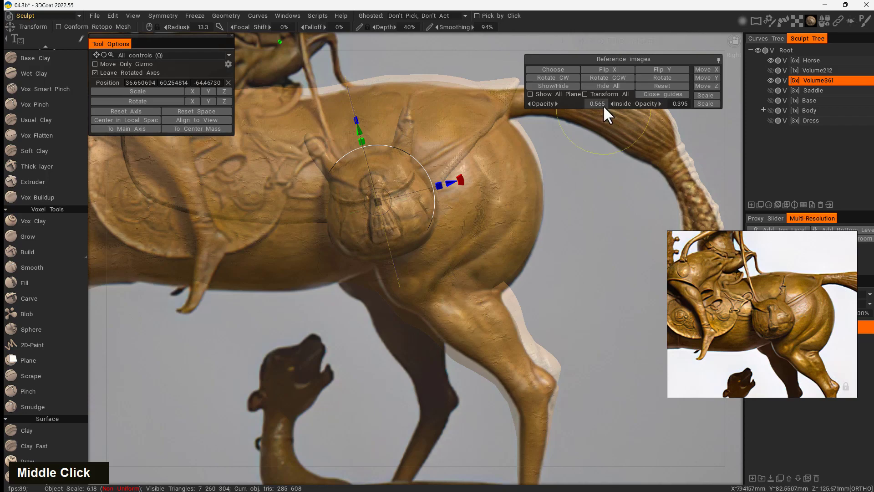
key(u)
drag(596, 287, 658, 214)
middle_drag(669, 196, 522, 250)
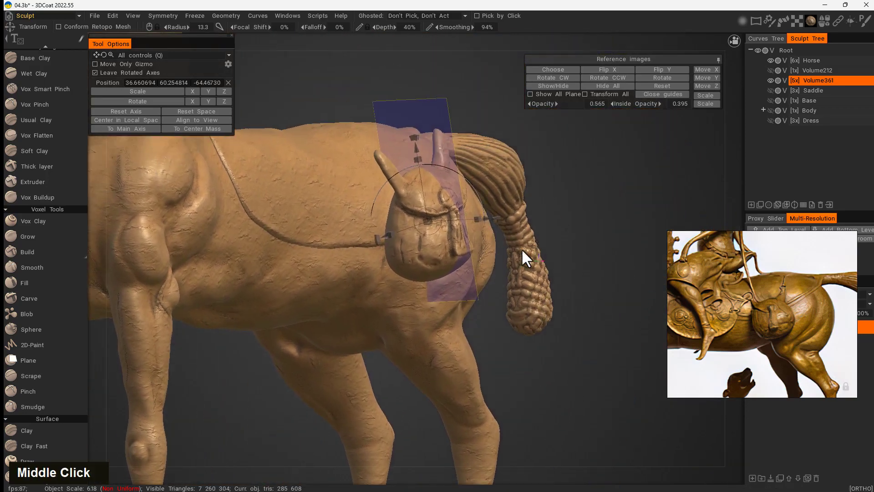
mouse_move(522, 257)
mouse_down()
mouse_move(576, 279)
mouse_move(588, 256)
mouse_move(589, 276)
mouse_move(536, 284)
mouse_move(517, 269)
mouse_up()
key(Caps_Lock)
drag(605, 257, 494, 203)
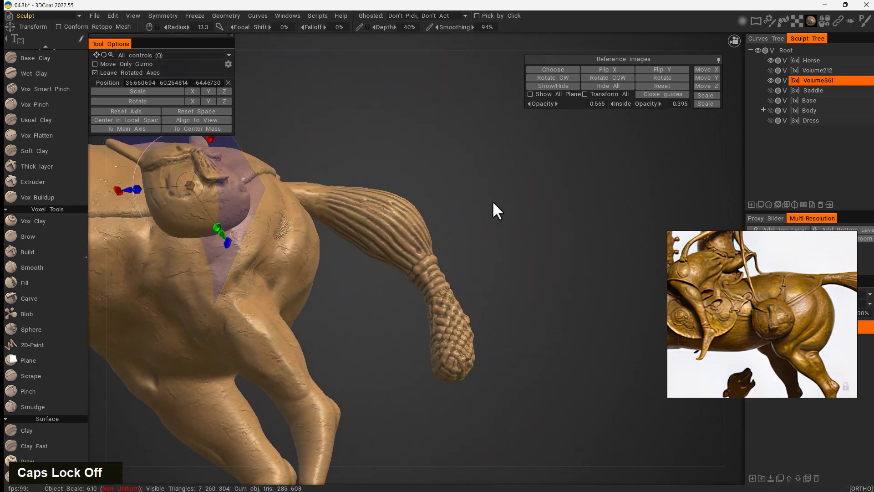
mouse_move(493, 203)
middle_down()
mouse_move(542, 199)
mouse_move(495, 193)
middle_up()
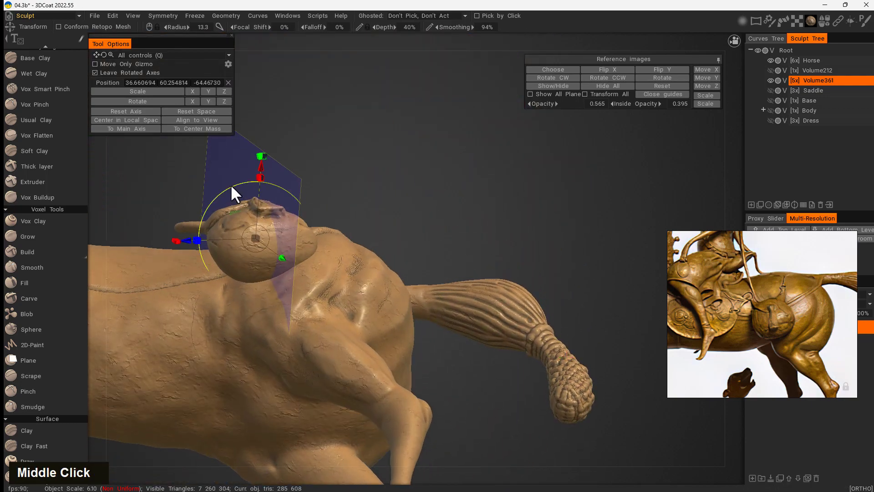
drag(232, 185, 221, 195)
- Tilt and shift the pouch against the horse's flank, to X about 38.0, Y about 61.0, Z about -64.0
drag(401, 182, 298, 279)
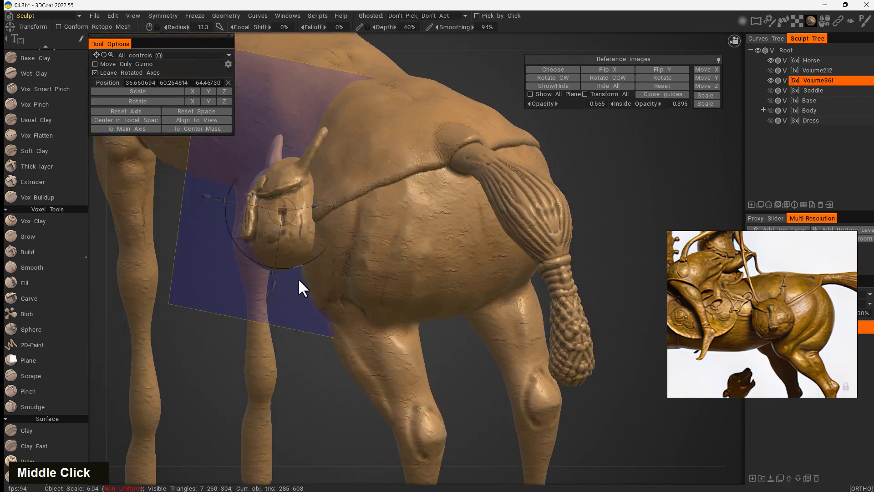
middle_drag(298, 278, 214, 289)
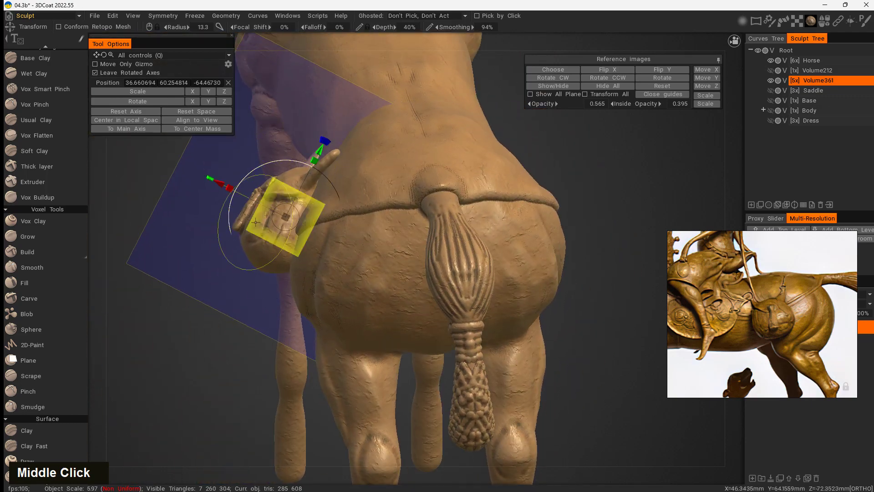
middle_drag(256, 222, 398, 280)
drag(262, 183, 242, 191)
middle_drag(342, 170, 391, 205)
drag(262, 175, 254, 184)
middle_drag(254, 183, 300, 245)
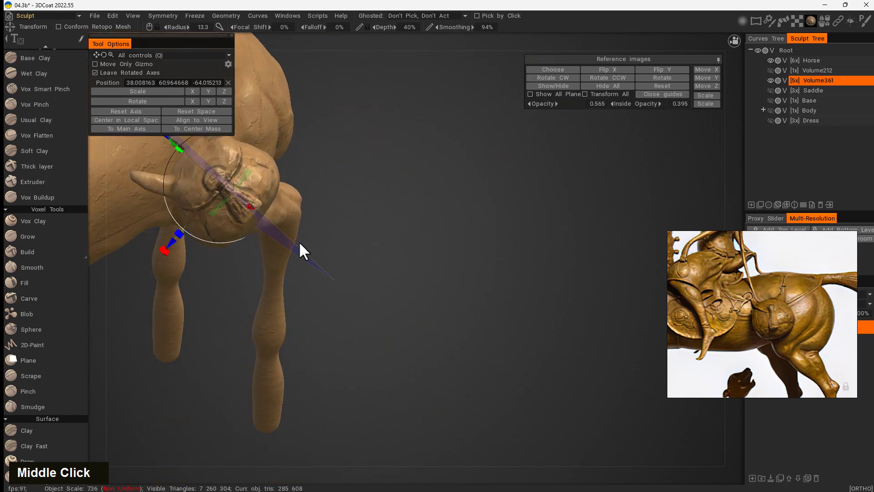
middle_drag(255, 286, 281, 277)
drag(327, 156, 325, 162)
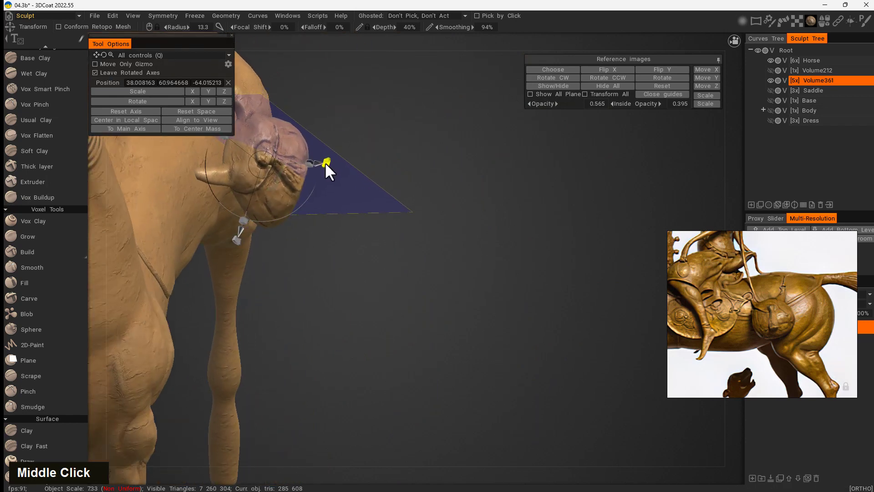
mouse_move(325, 162)
middle_down()
mouse_move(316, 275)
mouse_move(511, 243)
mouse_move(484, 327)
middle_up()
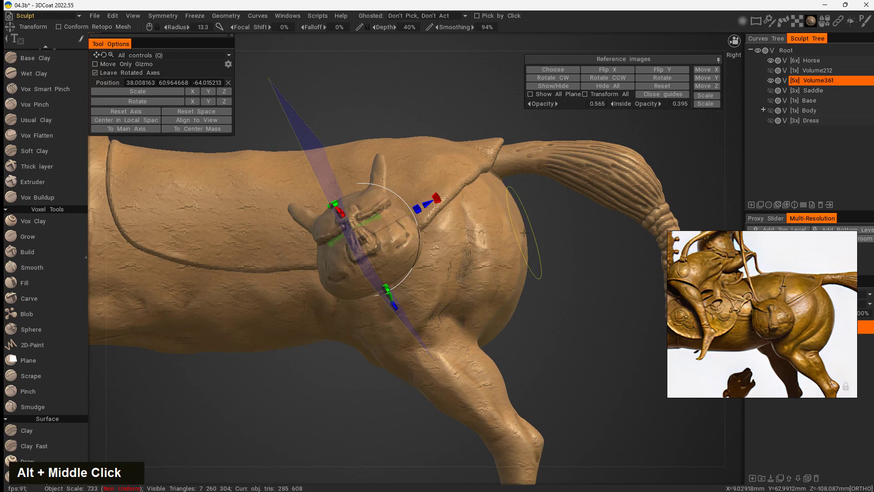
- Display the statue reference and align the pouch with the statue's, at X about 40.6, Y about 55.3, Z about -63.7
key(u)
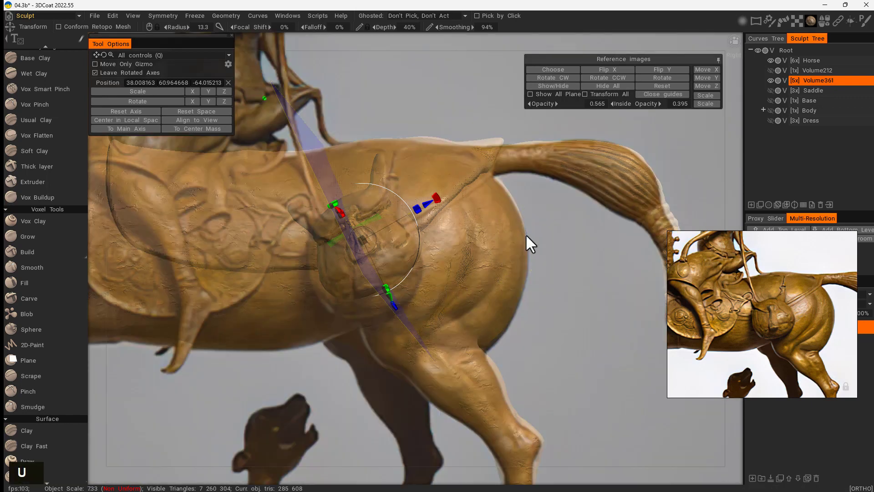
drag(426, 203, 420, 206)
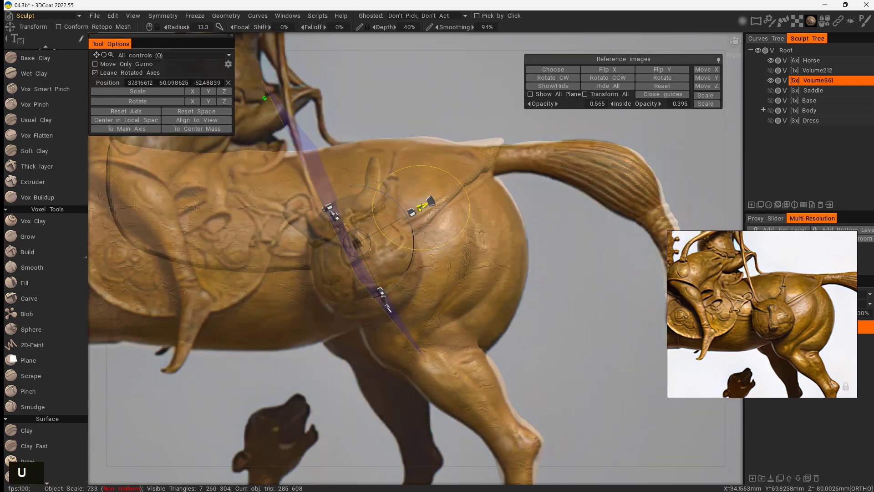
drag(384, 300, 393, 318)
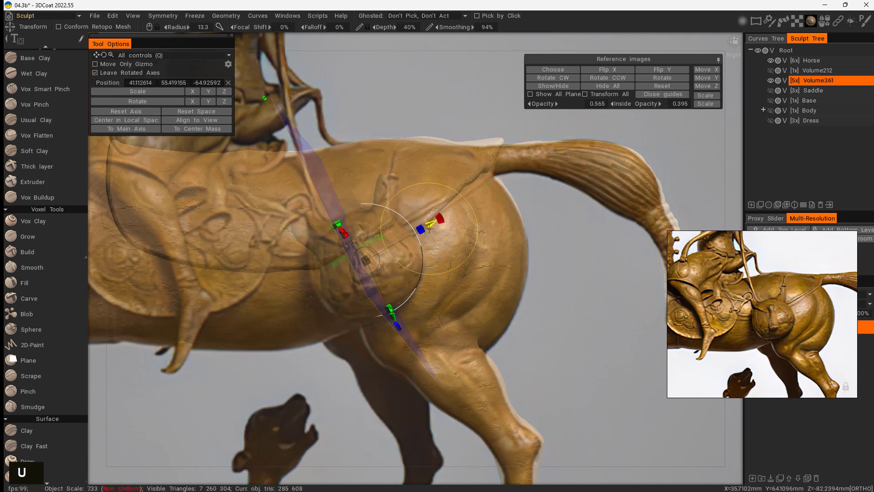
drag(430, 230, 409, 229)
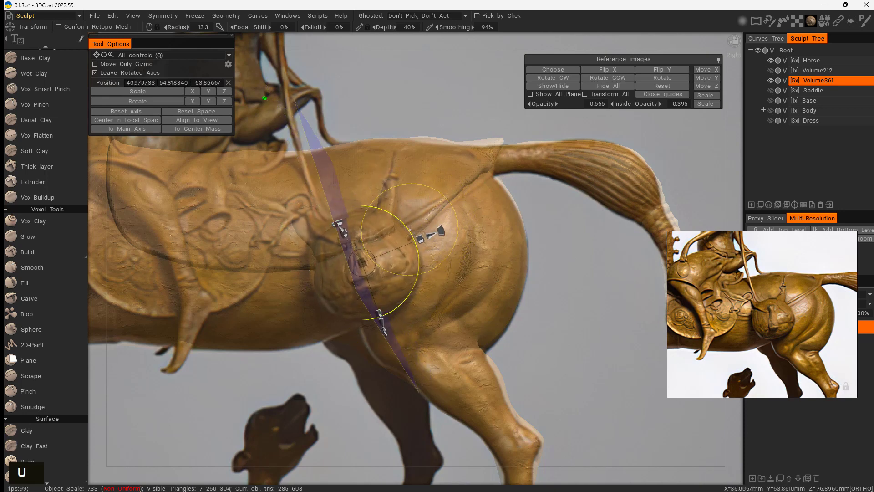
drag(380, 321, 379, 314)
- Rotate the pouch in the rear view so its back leans in line with the horse's flank
drag(560, 276, 637, 260)
drag(604, 386, 446, 355)
drag(460, 290, 467, 293)
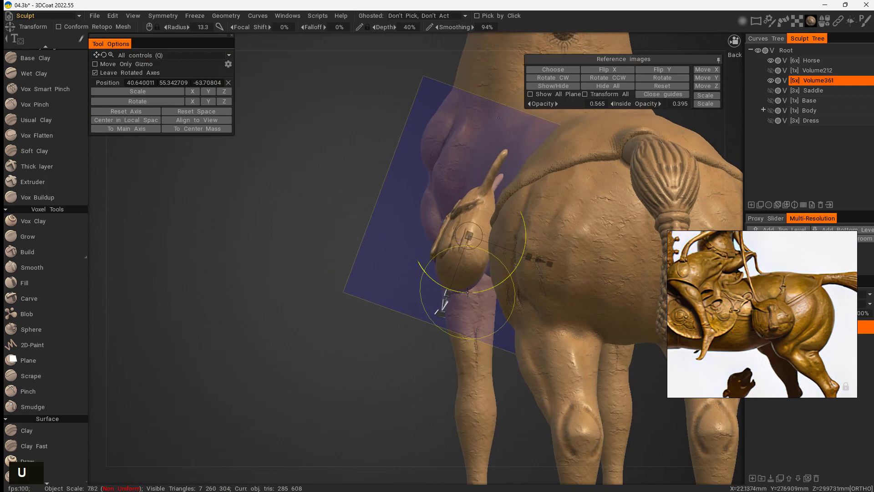
drag(374, 375, 586, 275)
middle_drag(569, 277, 240, 374)
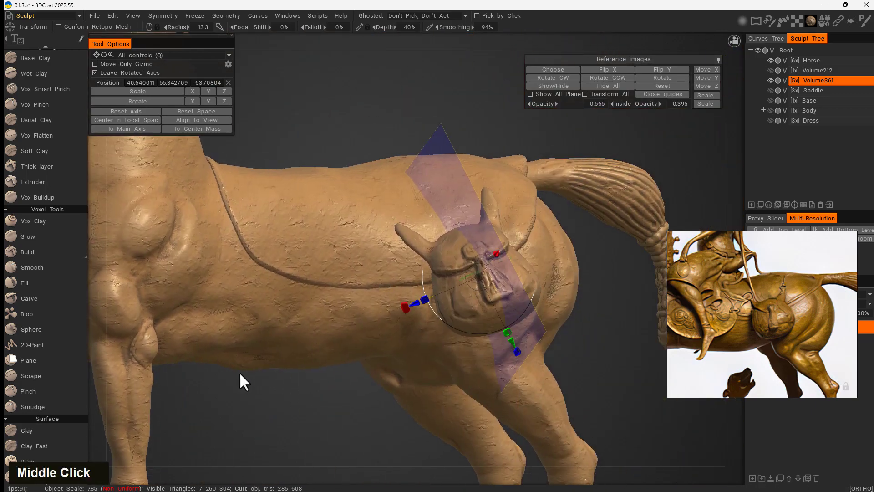
drag(591, 340, 460, 290)
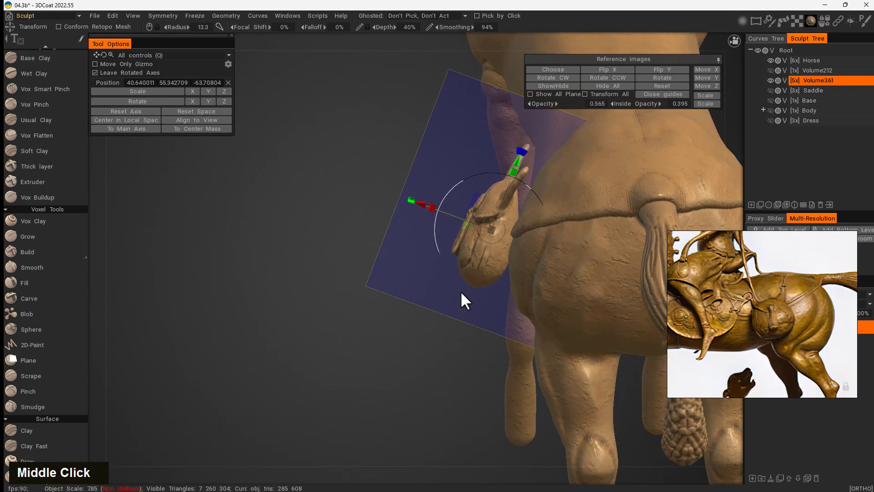
- Pull the pouch's back and strap stubs against the horse's flank with the Move brush at radius 11.0
key(space)
click(275, 297)
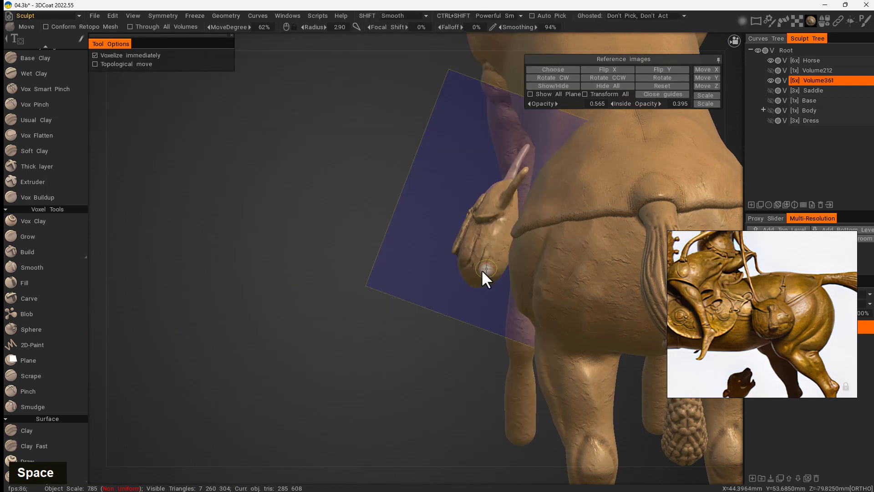
middle_drag(481, 275, 478, 242)
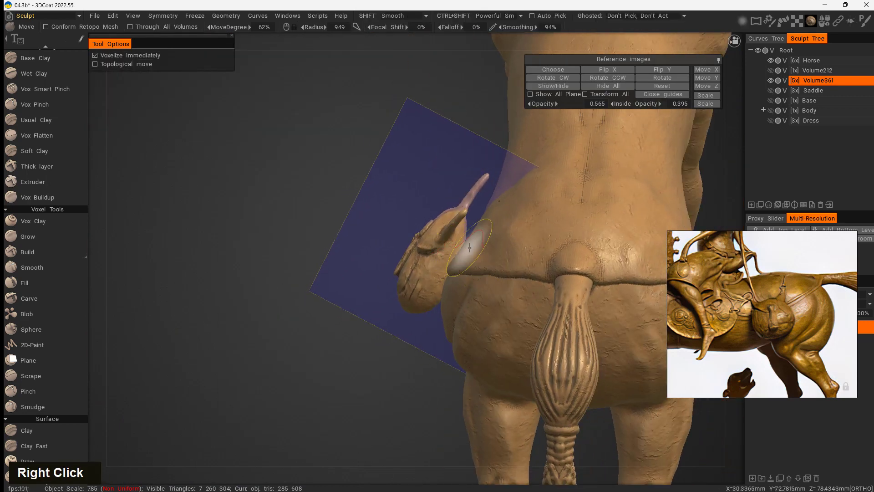
right_drag(470, 247, 459, 236)
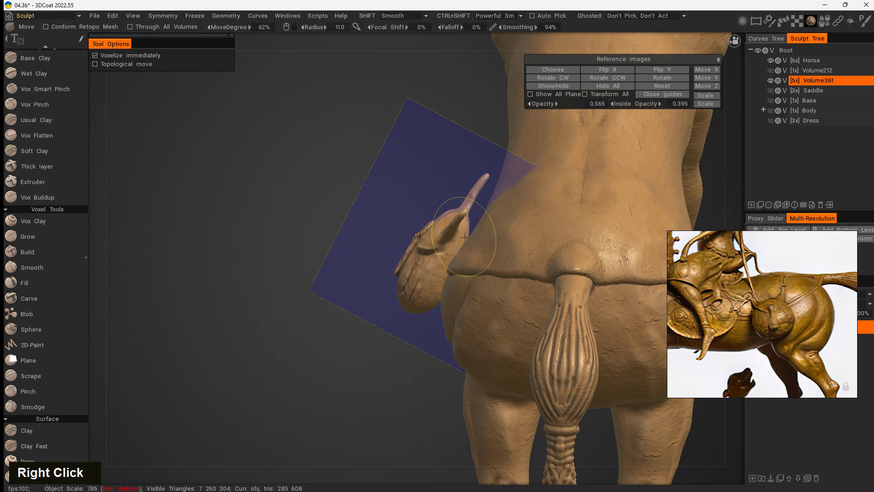
mouse_move(465, 236)
mouse_down()
mouse_move(469, 214)
mouse_move(475, 231)
mouse_move(466, 242)
mouse_up()
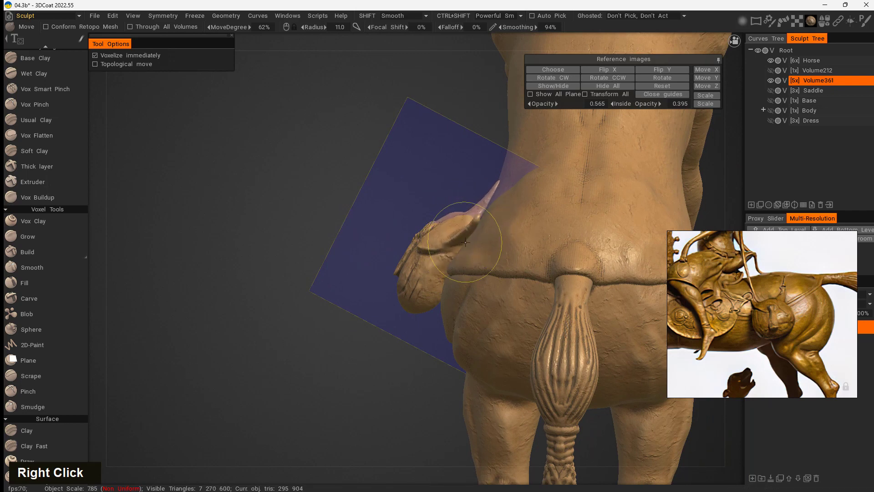
drag(421, 282, 418, 287)
mouse_move(346, 318)
mouse_down()
mouse_move(452, 358)
mouse_move(533, 343)
mouse_move(568, 296)
mouse_move(395, 295)
mouse_up()
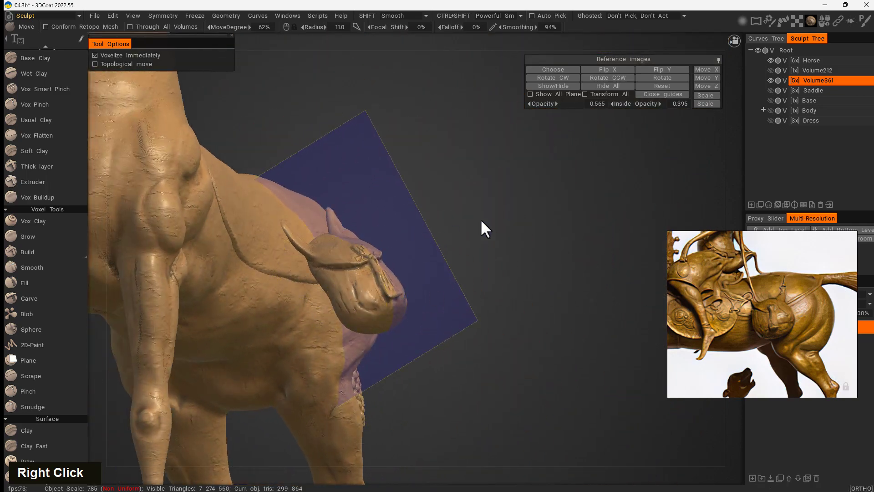
- Reshape the pouch around the base of its front strap stub with the Move brush at radius 6.50
mouse_move(482, 221)
mouse_down()
mouse_move(471, 290)
mouse_move(461, 296)
mouse_up()
right_drag(461, 296, 458, 309)
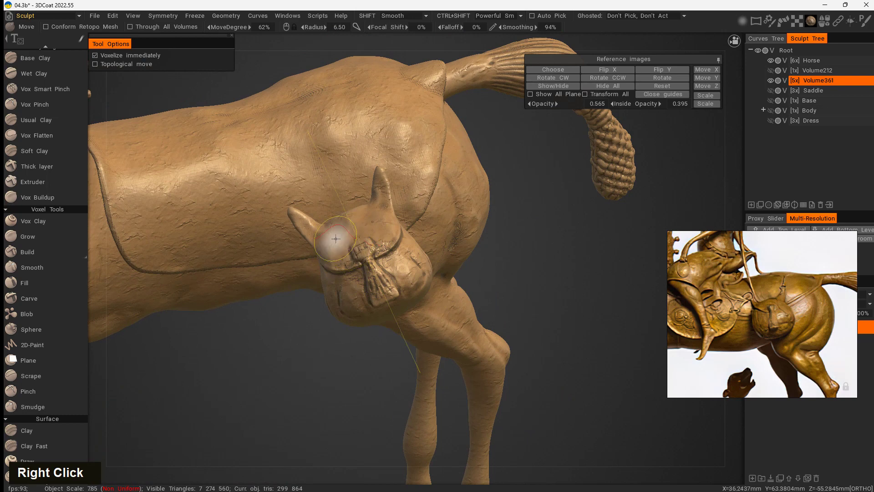
drag(326, 230, 324, 232)
drag(533, 227, 542, 210)
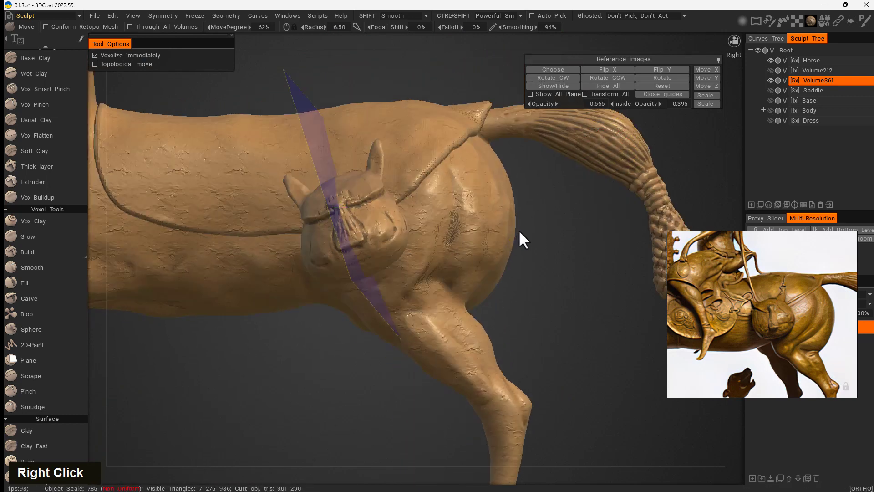
- Display the reference at inside opacity 0.475, hide the symmetry plane, and fit the pouch outline to the statue with Move at radius 10.9
key(u)
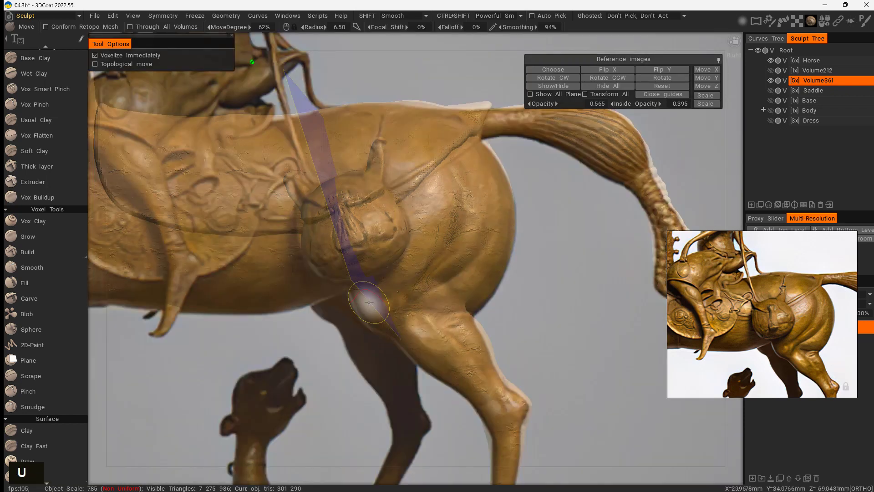
mouse_move(634, 103)
mouse_down()
mouse_move(599, 109)
mouse_move(659, 104)
mouse_move(622, 108)
mouse_move(645, 108)
mouse_up()
mouse_move(314, 226)
right_down()
mouse_move(327, 223)
mouse_move(304, 224)
right_up()
key(s)
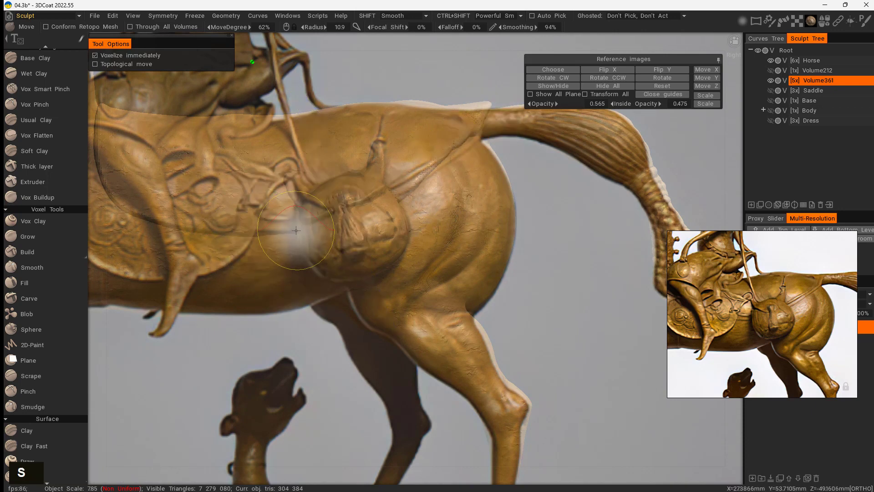
drag(333, 259, 336, 256)
drag(389, 185, 385, 192)
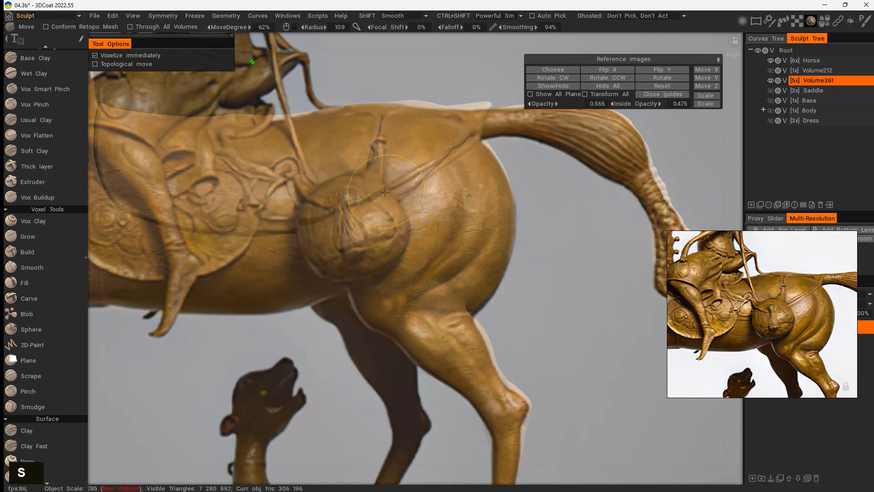
- Lower the reference's inside opacity to 0.455, straighten the front strap stub to match the statue with Move, and hide the reference
right_drag(382, 173, 369, 174)
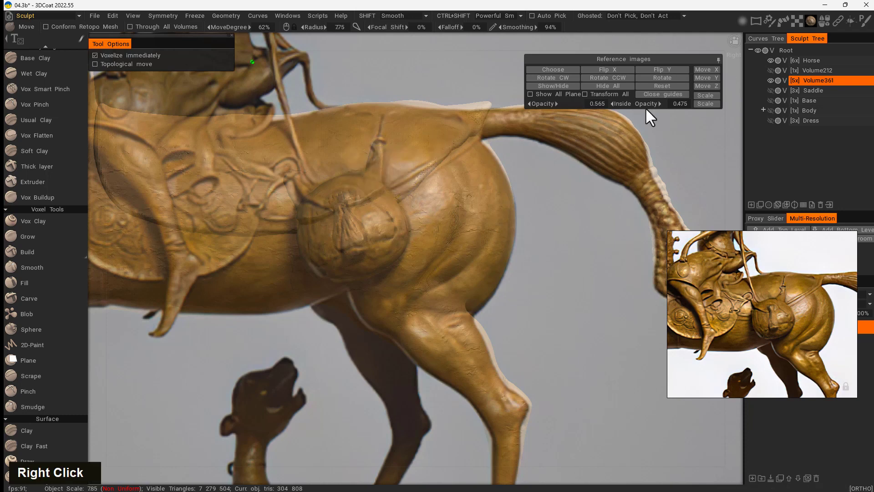
mouse_move(644, 104)
mouse_down()
mouse_move(621, 105)
mouse_move(644, 105)
mouse_up()
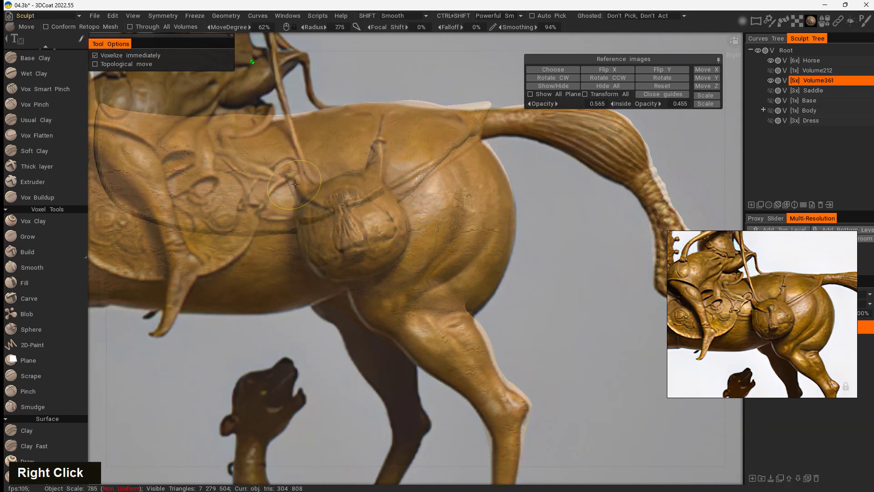
drag(301, 167, 304, 177)
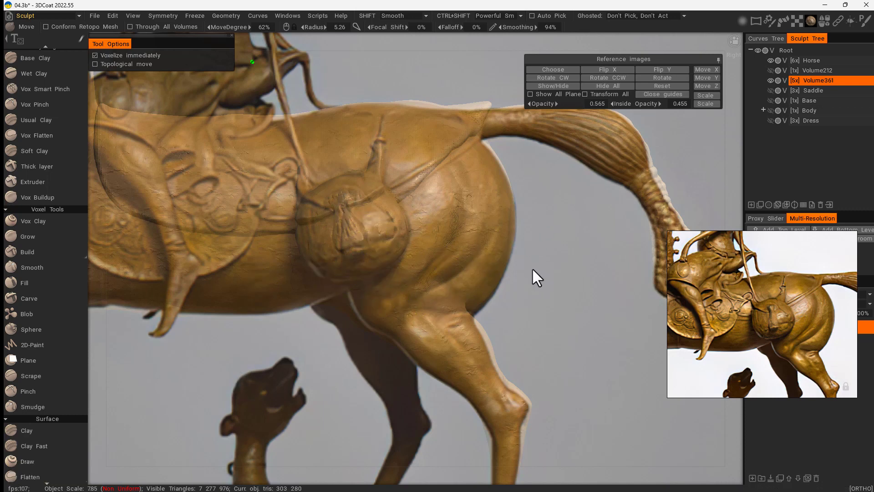
key(u)
drag(536, 278, 552, 308)
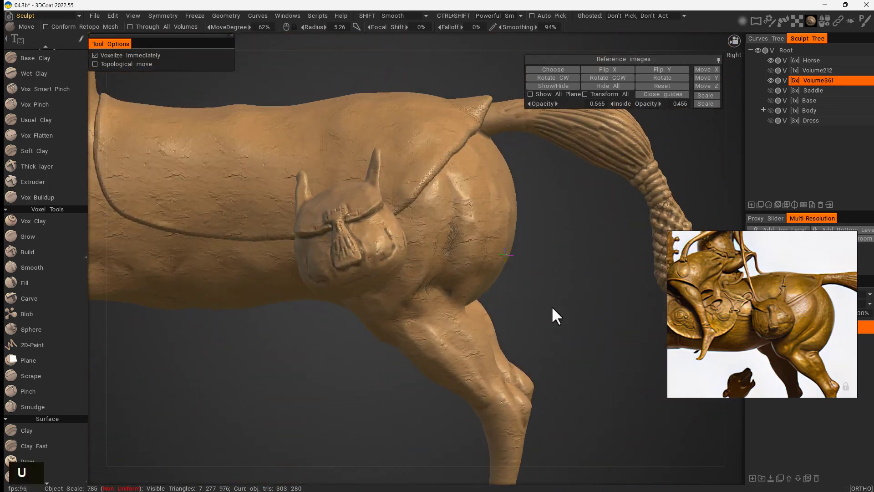
right_drag(552, 308, 536, 315)
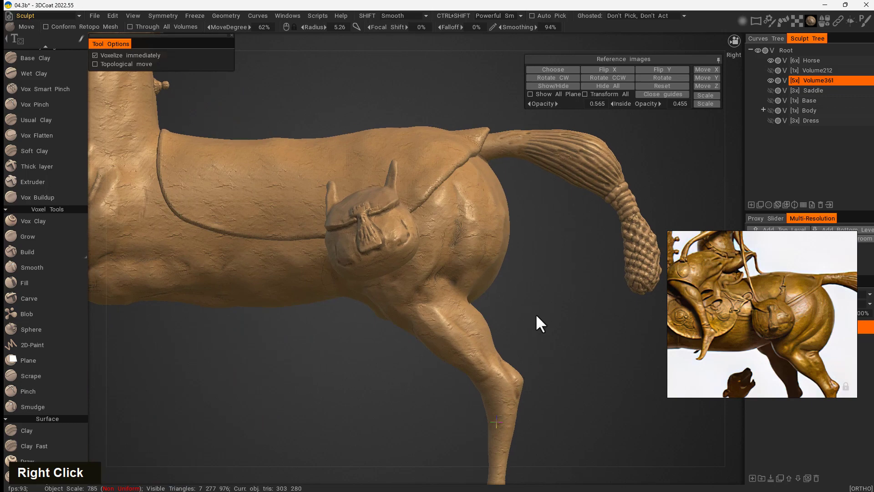
drag(537, 315, 396, 363)
mouse_move(395, 362)
middle_down()
mouse_move(504, 274)
mouse_move(532, 288)
mouse_move(491, 310)
middle_up()
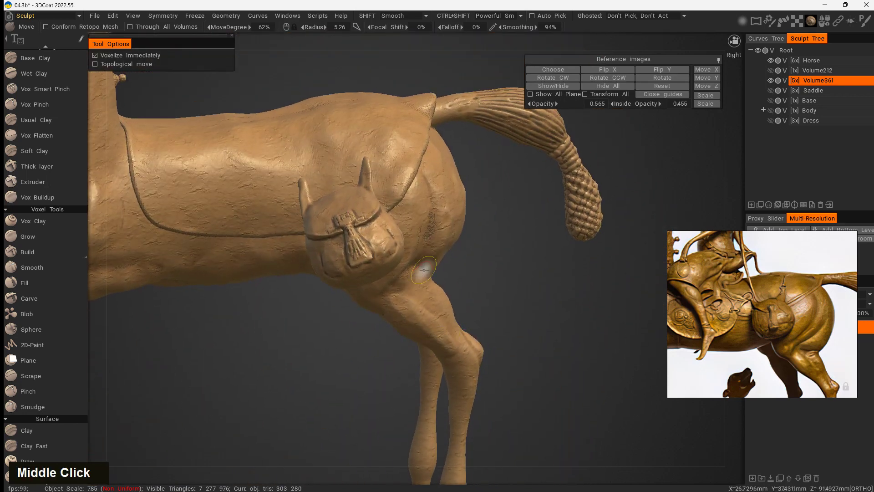
- Activate the Pose tool and set its selection mode to Line
key(space)
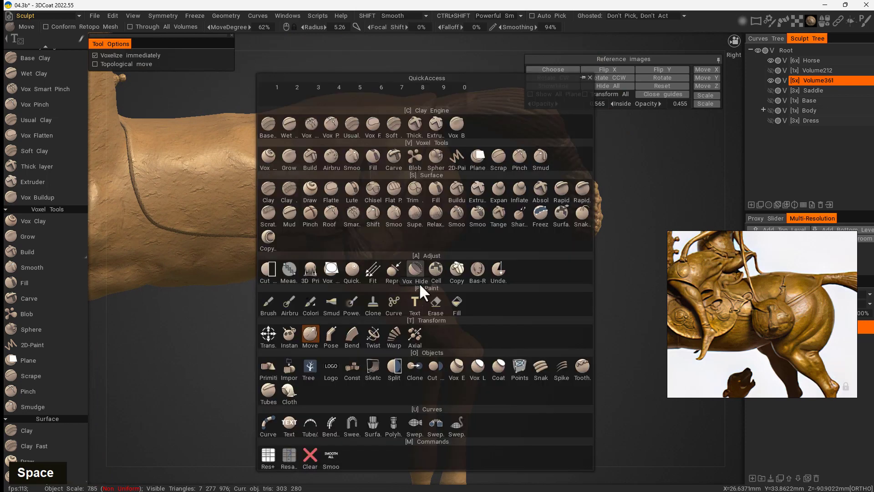
click(333, 337)
drag(319, 362, 319, 343)
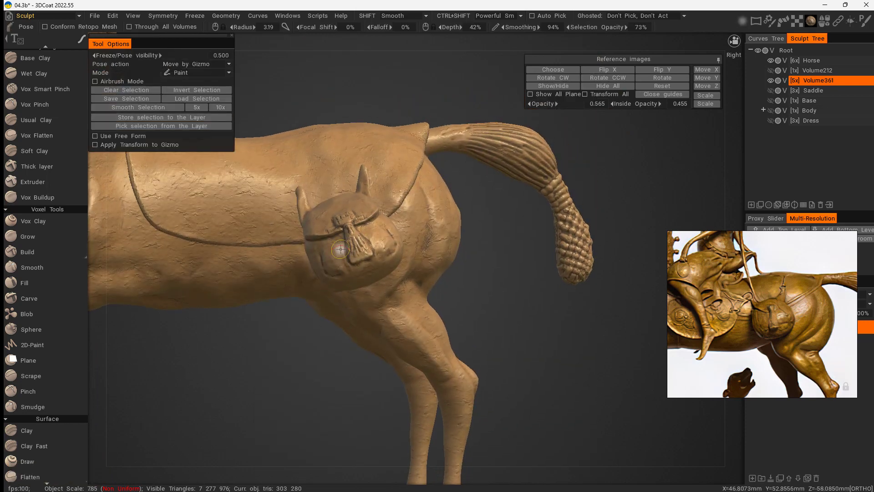
click(229, 73)
click(199, 83)
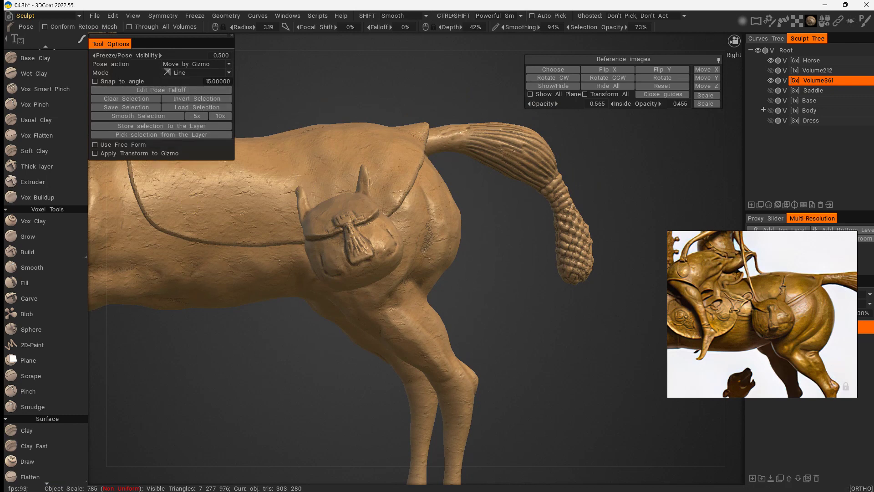
- Select the saddle bag with a line gradient that is strongest at its lower body and fades out towards its upper flap
drag(515, 291, 515, 312)
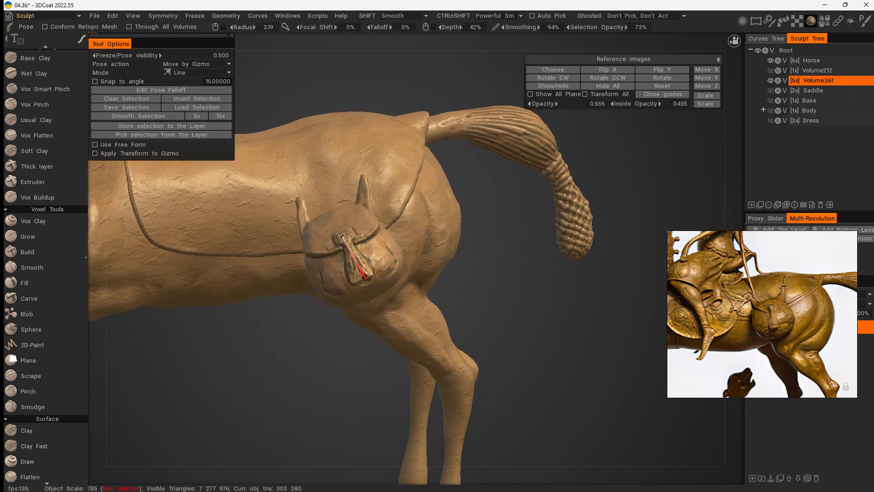
drag(375, 301, 375, 302)
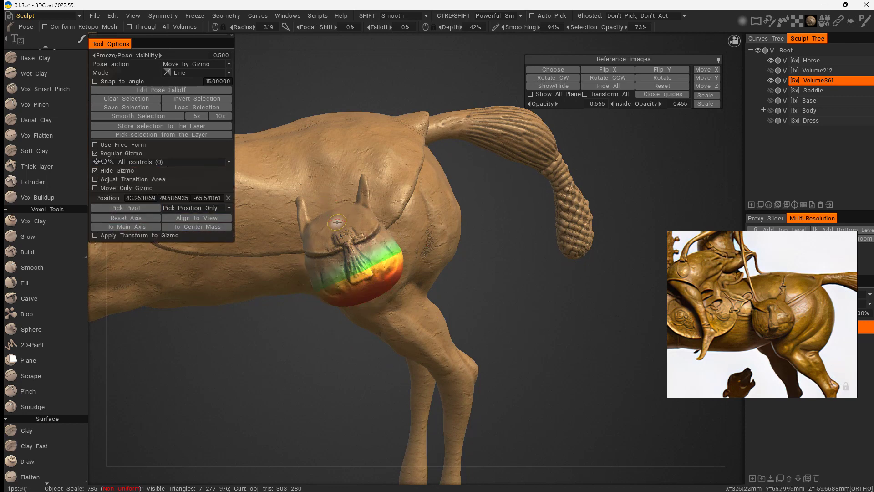
drag(363, 276, 363, 276)
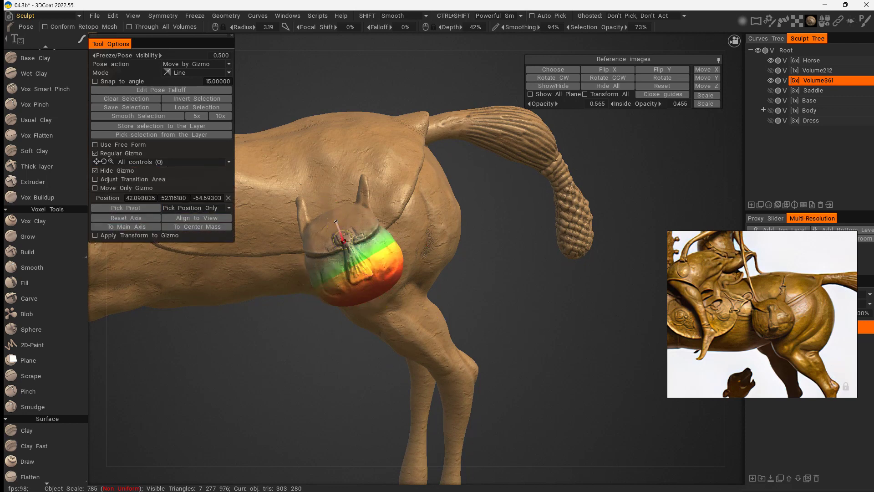
drag(343, 238, 344, 242)
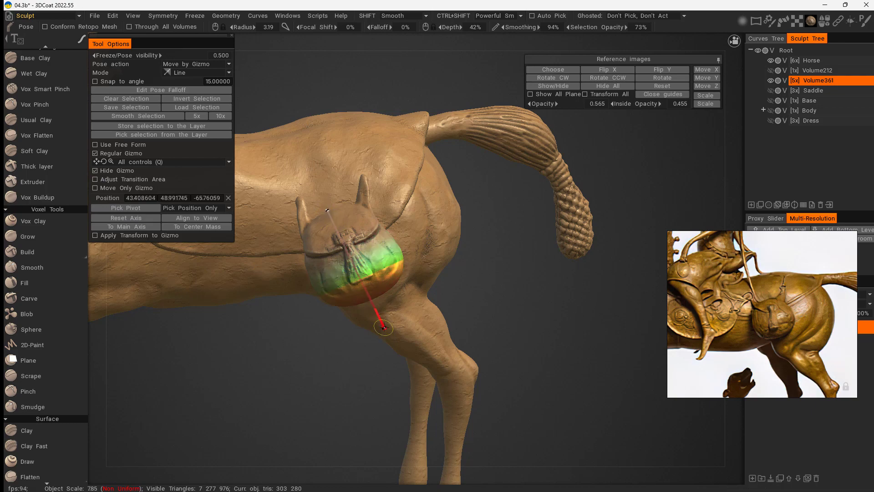
drag(384, 327, 384, 327)
drag(343, 361, 345, 274)
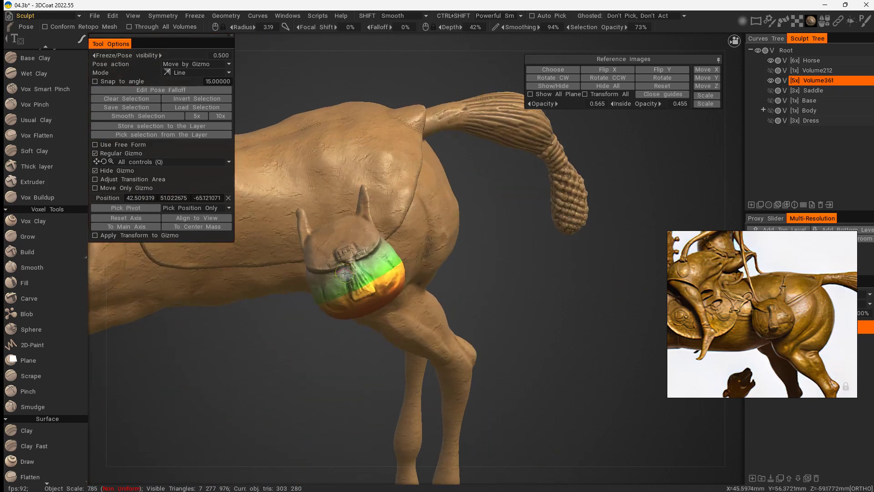
drag(378, 328, 378, 328)
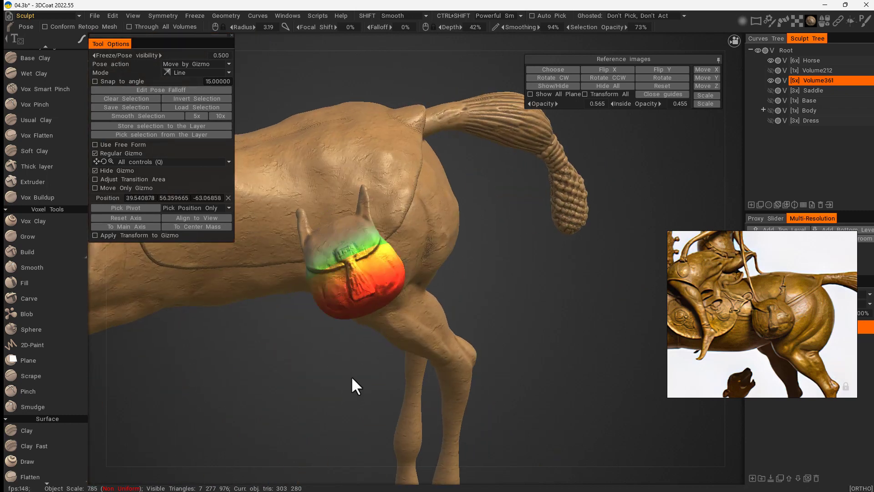
- Show the Pose gizmo and rotate the selected body of the saddle bag
drag(352, 378, 267, 354)
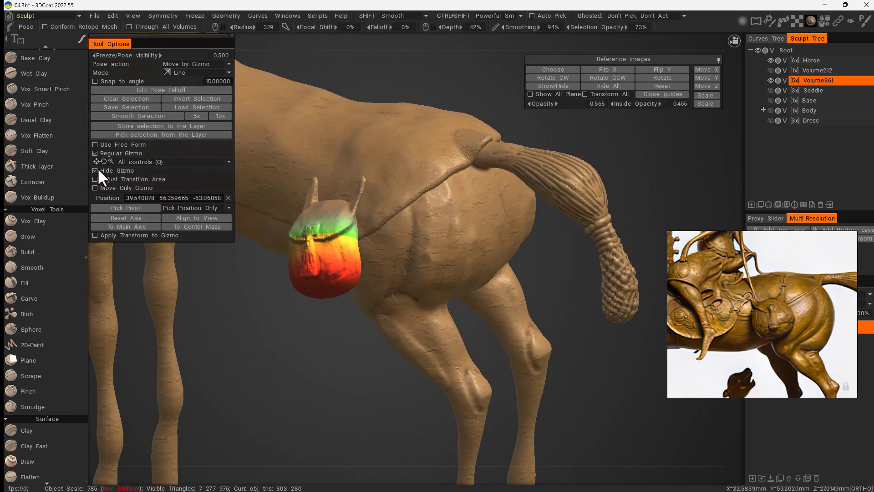
drag(299, 339, 318, 324)
middle_drag(315, 321, 607, 256)
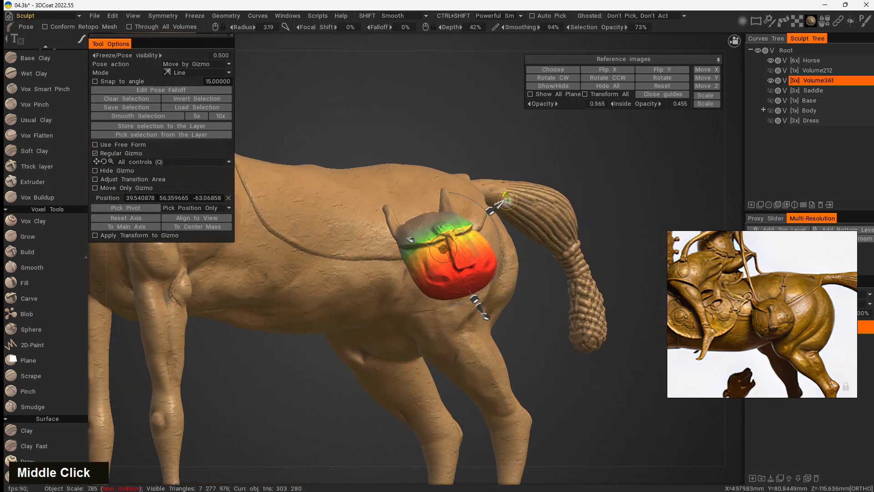
drag(507, 200, 514, 220)
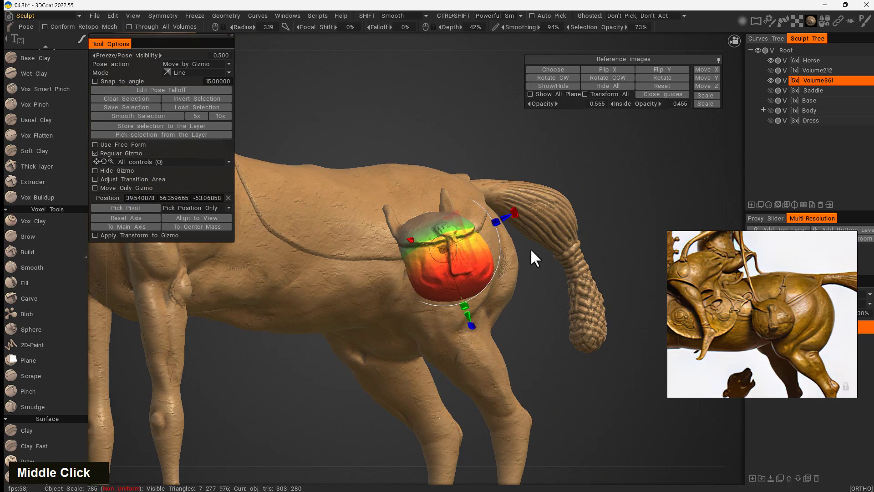
- Examine the rotated bag from the side and from below, and reset the Pose gizmo's axes
middle_drag(530, 248, 517, 332)
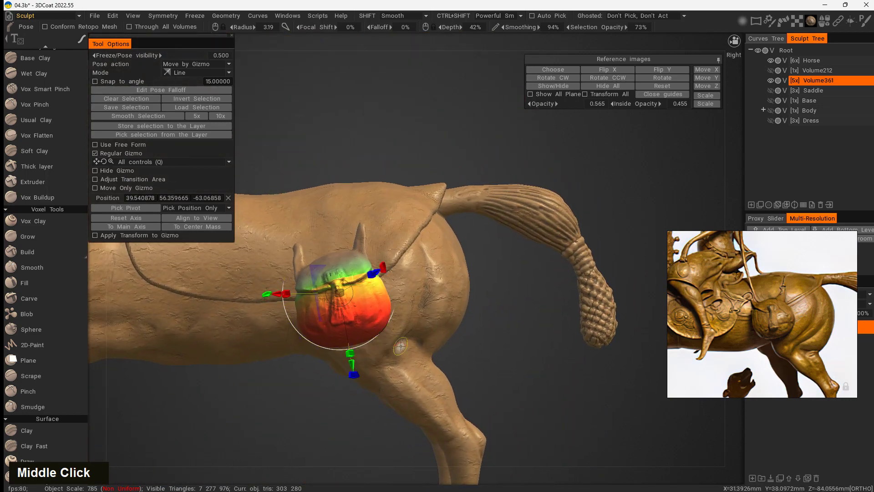
middle_drag(401, 346, 500, 344)
alt+right_drag(500, 344, 562, 339)
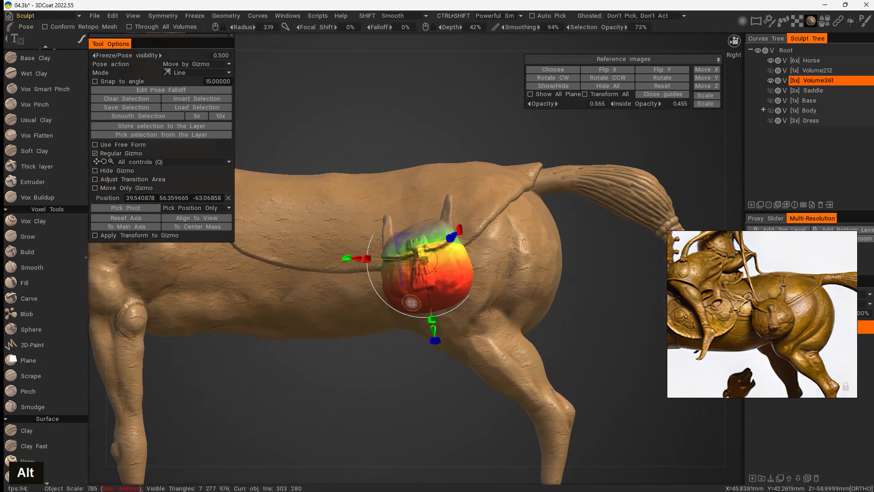
alt+drag(358, 376, 369, 312)
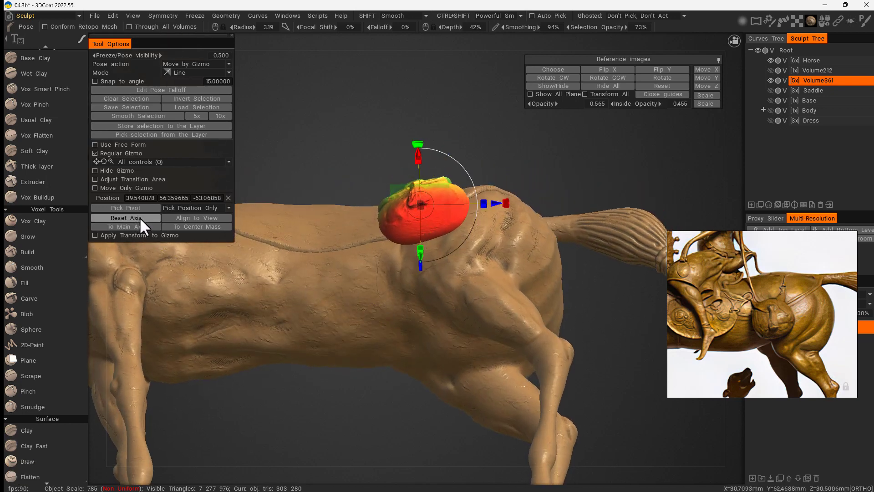
alt+drag(528, 209, 546, 283)
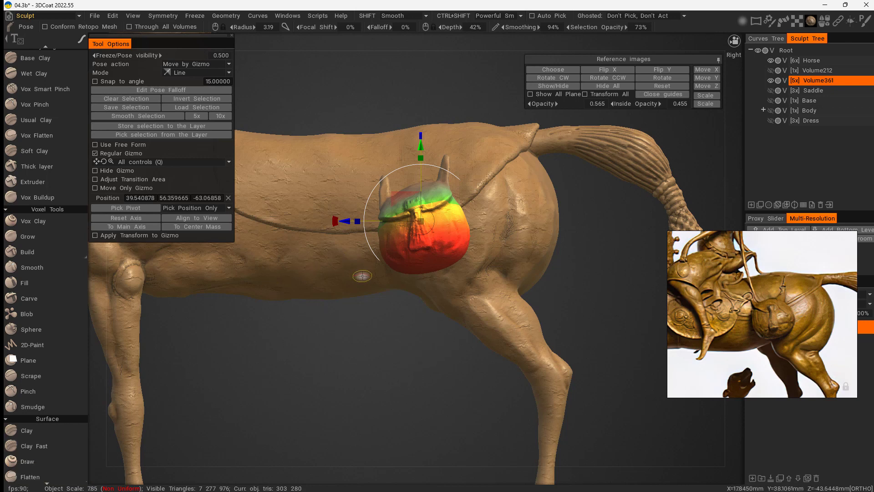
- Reshape the outline of the saddle bag's rounded body with the Move tool at radius 14.2
click(61, 168)
key(space)
click(199, 321)
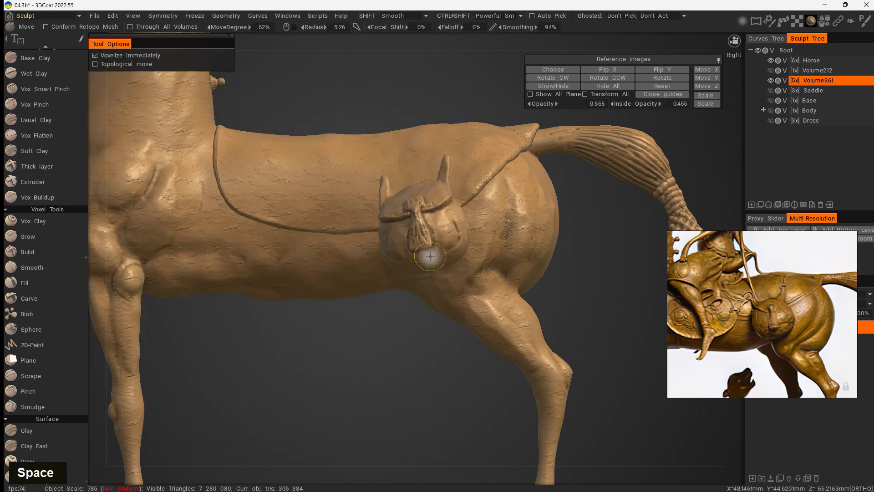
right_click(449, 239)
right_drag(465, 247, 474, 247)
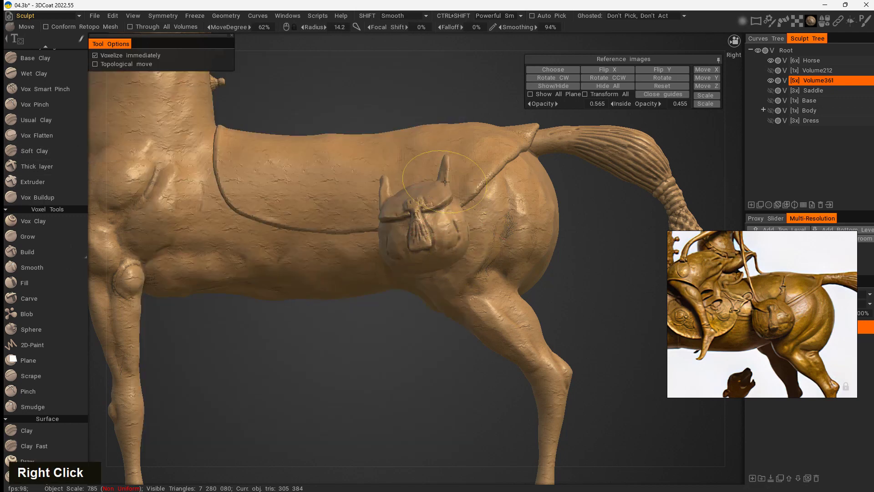
drag(381, 354, 442, 379)
drag(366, 371, 376, 360)
drag(434, 263, 446, 263)
drag(361, 263, 357, 261)
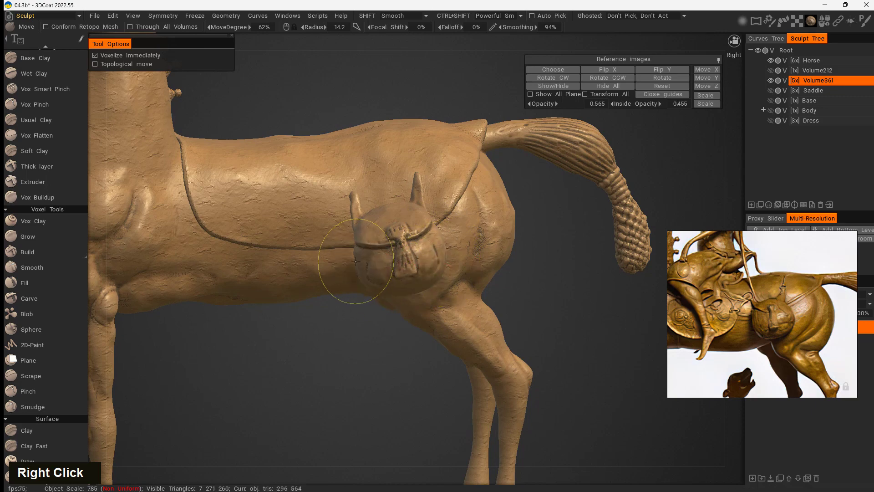
drag(445, 235, 439, 240)
- Widen the base of the bag's front pointed strap with the Move tool at radius 5.71 and 51% move degree
mouse_move(440, 240)
right_down()
mouse_move(293, 368)
mouse_move(238, 371)
mouse_move(420, 354)
mouse_move(370, 361)
mouse_move(363, 340)
mouse_move(371, 302)
right_up()
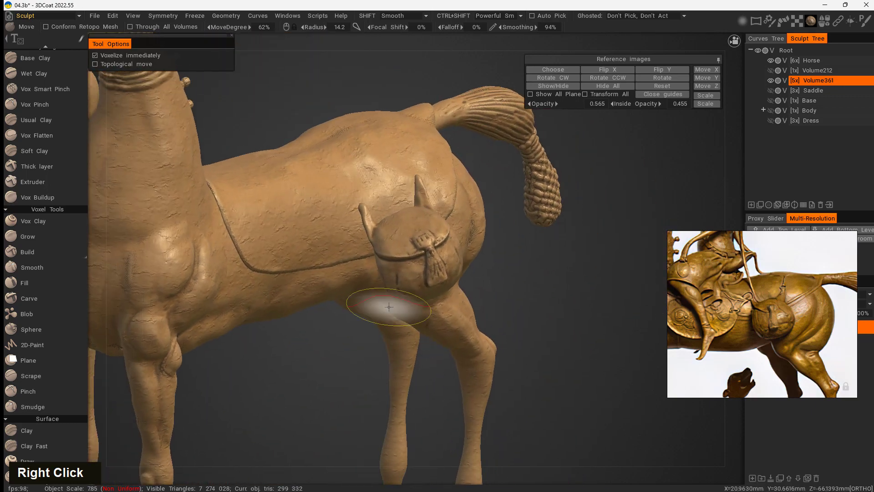
right_drag(370, 227, 367, 226)
right_drag(342, 342, 369, 245)
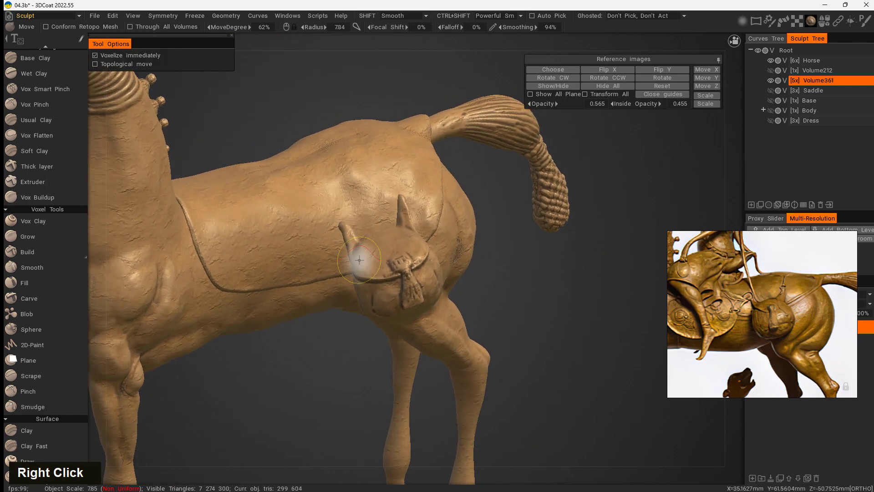
right_drag(484, 242, 463, 239)
right_drag(525, 274, 545, 263)
middle_drag(546, 262, 567, 269)
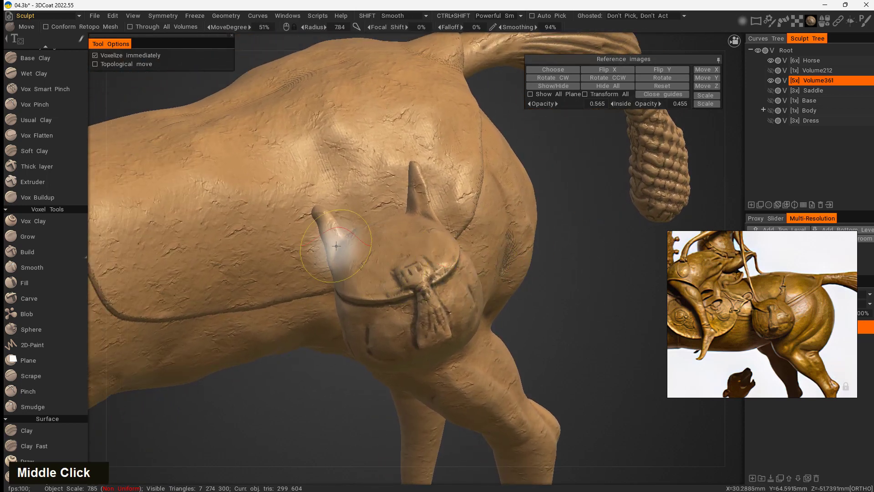
right_drag(338, 250, 325, 241)
drag(348, 228, 348, 225)
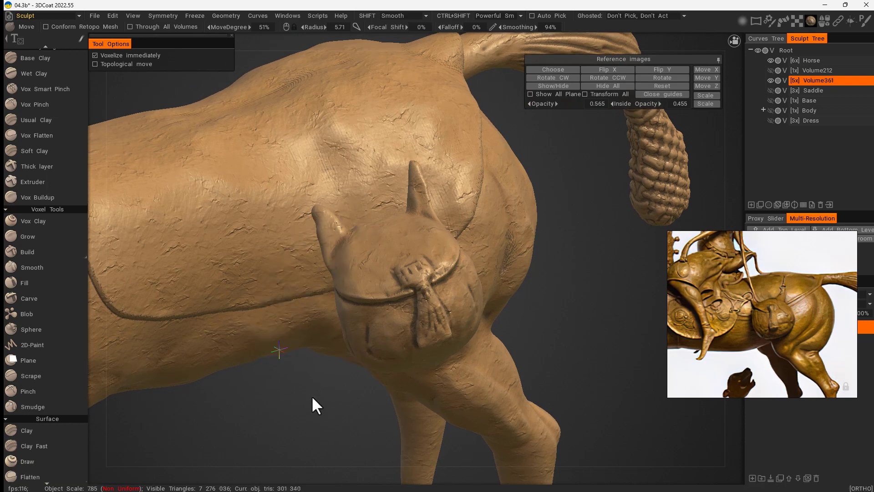
- Adjust the bag's front pointed strap and body from the front view with the Move tool
mouse_move(312, 406)
mouse_down()
mouse_move(390, 371)
mouse_move(375, 332)
mouse_up()
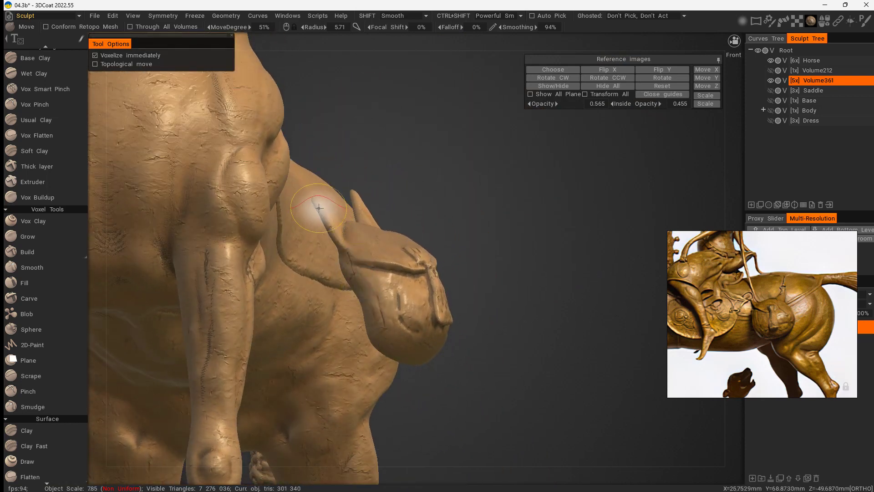
mouse_move(335, 225)
mouse_down()
mouse_move(328, 225)
mouse_move(359, 234)
mouse_move(361, 250)
mouse_up()
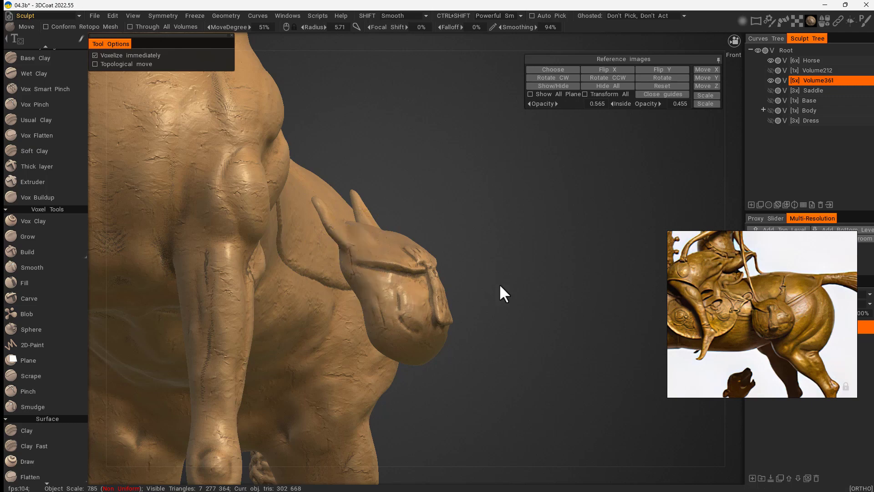
drag(499, 283, 474, 282)
drag(355, 300, 359, 303)
mouse_move(564, 314)
mouse_down()
mouse_move(318, 334)
mouse_move(399, 373)
mouse_move(539, 327)
mouse_up()
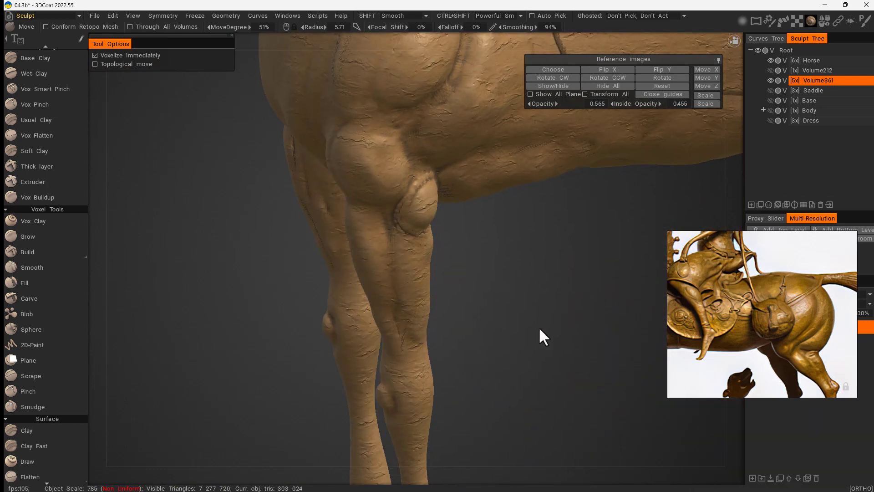
- Compare the horse's side profile and saddle bag with the reference image overlay
middle_drag(539, 326, 462, 353)
right_drag(462, 353, 246, 319)
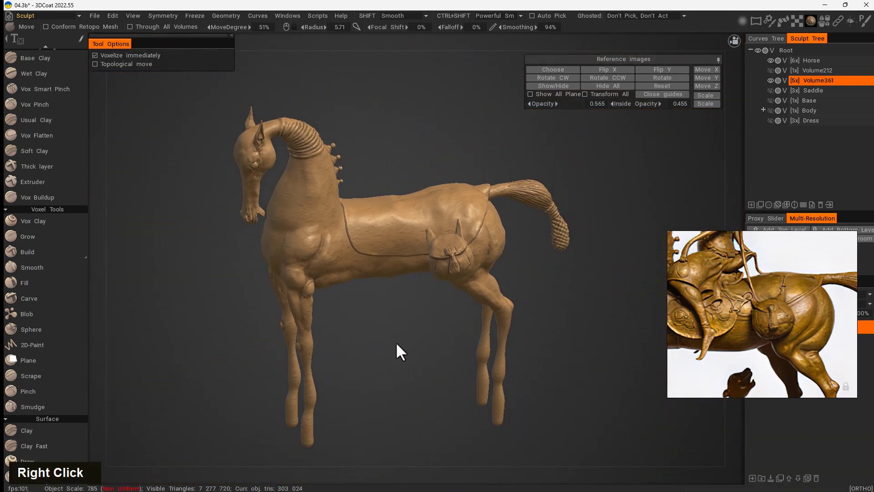
drag(395, 342, 390, 313)
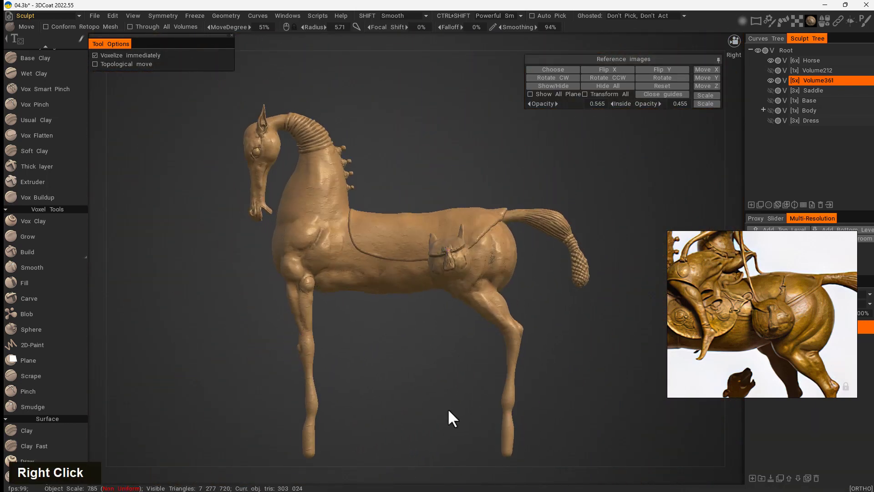
key(u)
key(u)
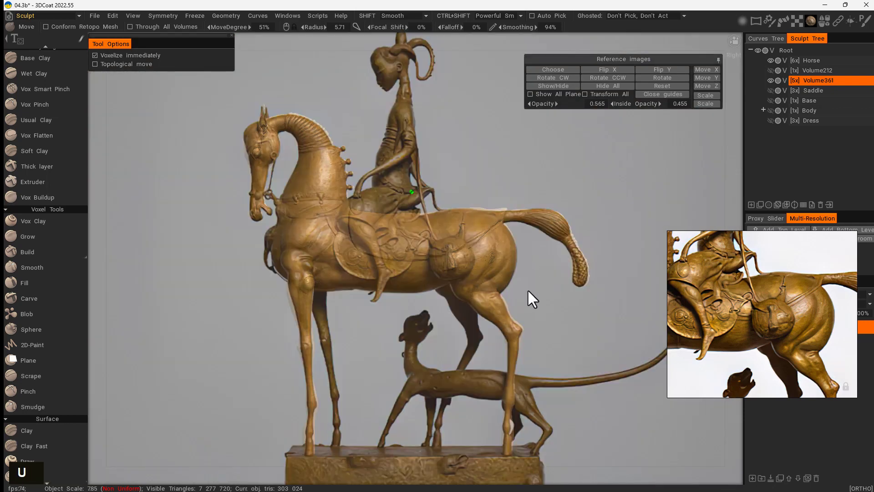
key(u)
right_drag(487, 201, 690, 183)
middle_drag(609, 193, 411, 263)
key(u)
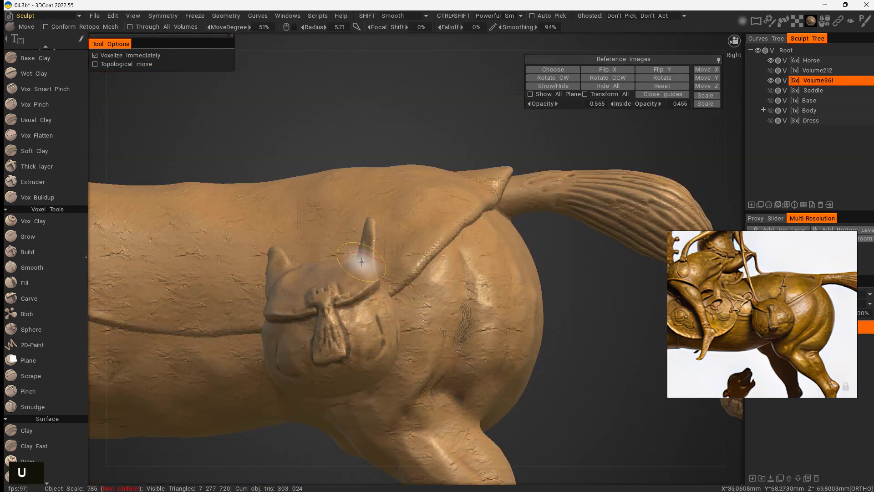
- Widen the base of the bag's rear pointed strap and refine the front one with the Move tool at radius 3.84
right_drag(362, 260, 352, 261)
drag(432, 126, 460, 157)
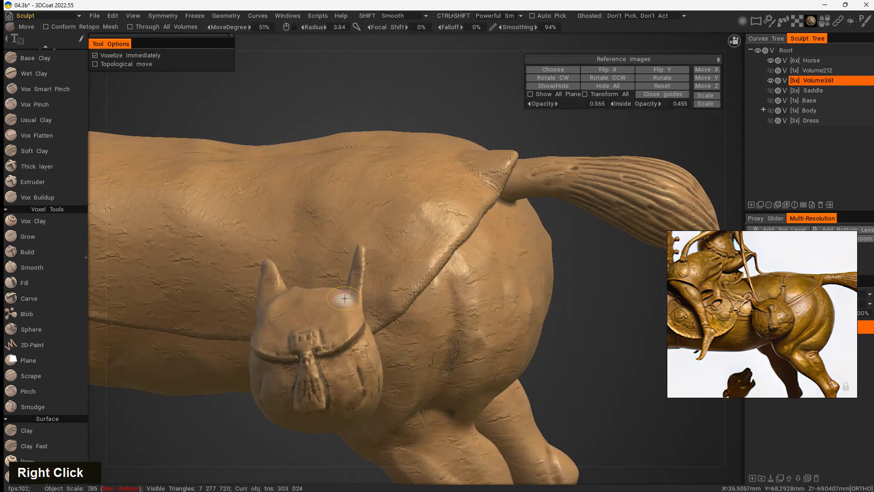
mouse_move(338, 284)
mouse_down()
mouse_move(362, 304)
mouse_move(339, 288)
mouse_move(356, 271)
mouse_move(345, 257)
mouse_move(345, 274)
mouse_up()
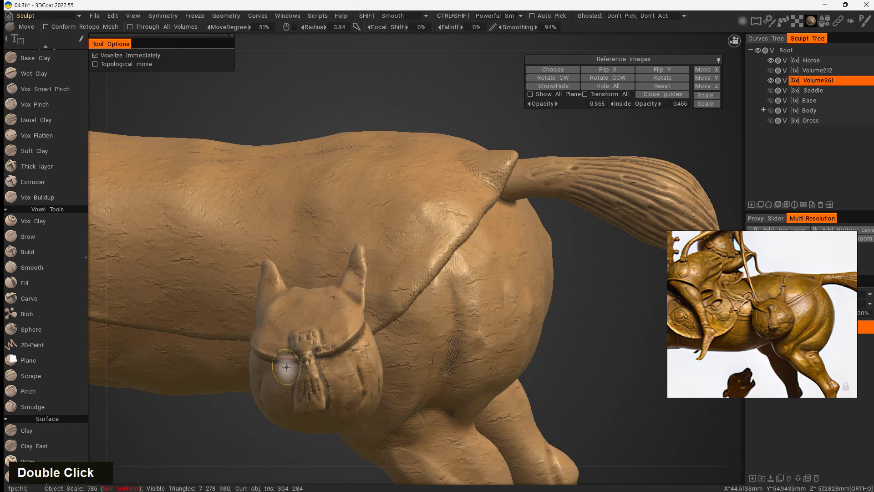
drag(258, 271, 262, 262)
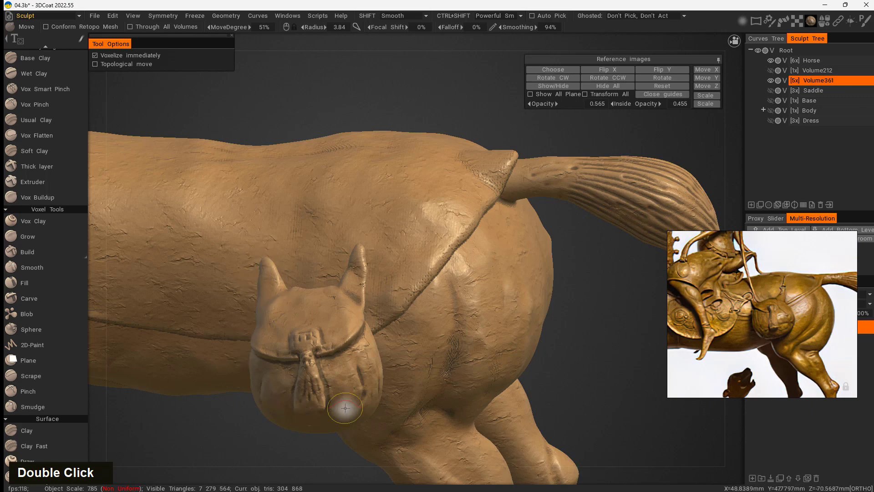
drag(553, 358, 559, 301)
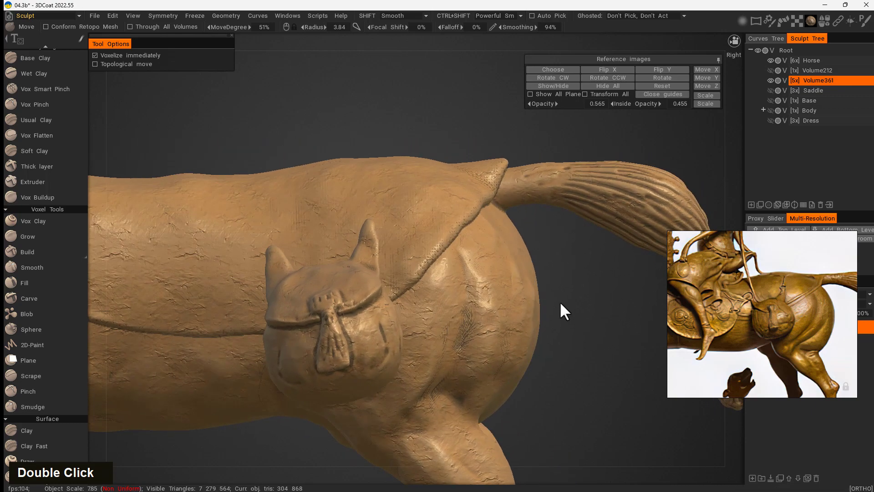
middle_drag(559, 302, 603, 290)
drag(603, 290, 565, 291)
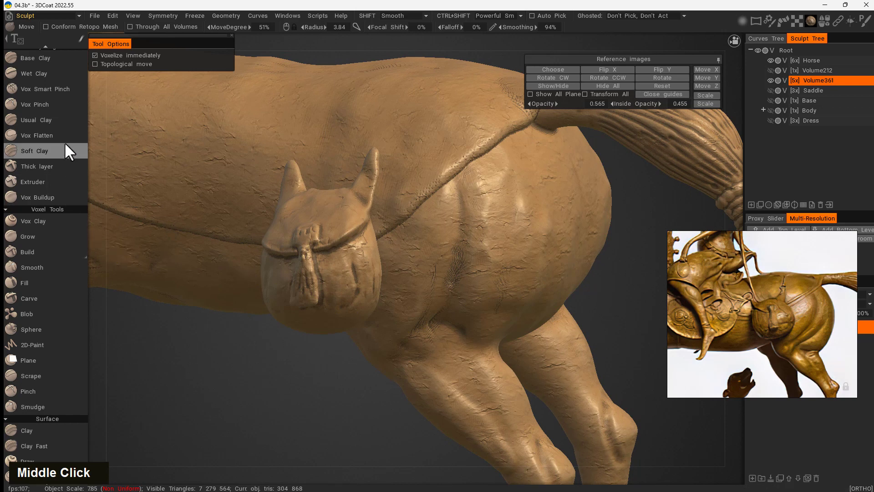
- Build up the base of the bag's rear pointed strap and adjoining side with Soft Clay at radius 2.67 and 51% depth
click(48, 151)
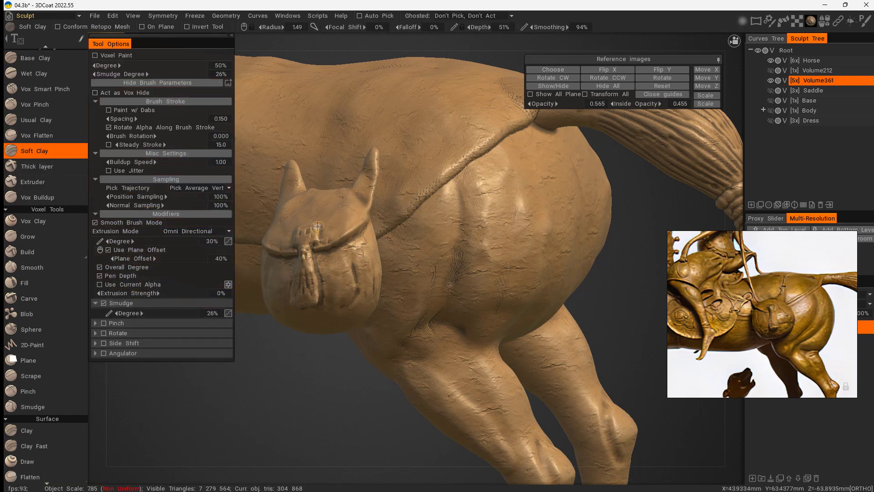
right_click(354, 248)
right_drag(366, 234, 368, 234)
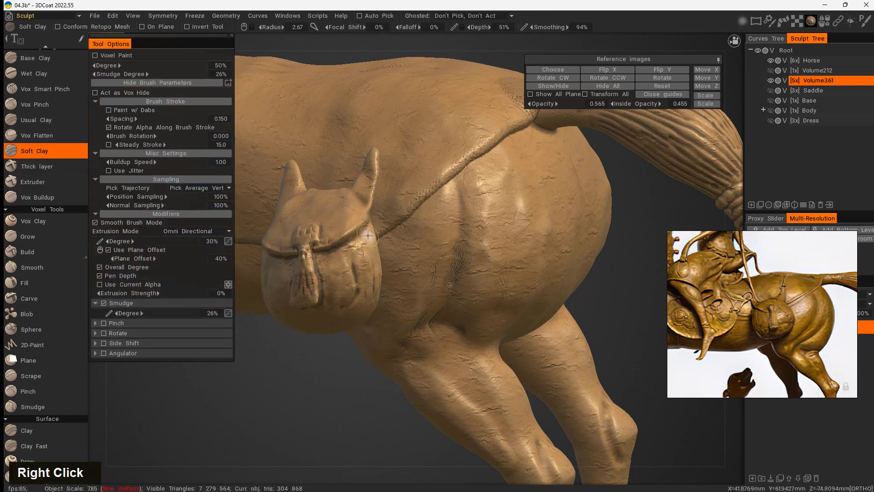
drag(319, 387, 338, 281)
mouse_move(375, 235)
mouse_down()
mouse_move(352, 255)
mouse_move(368, 289)
mouse_up()
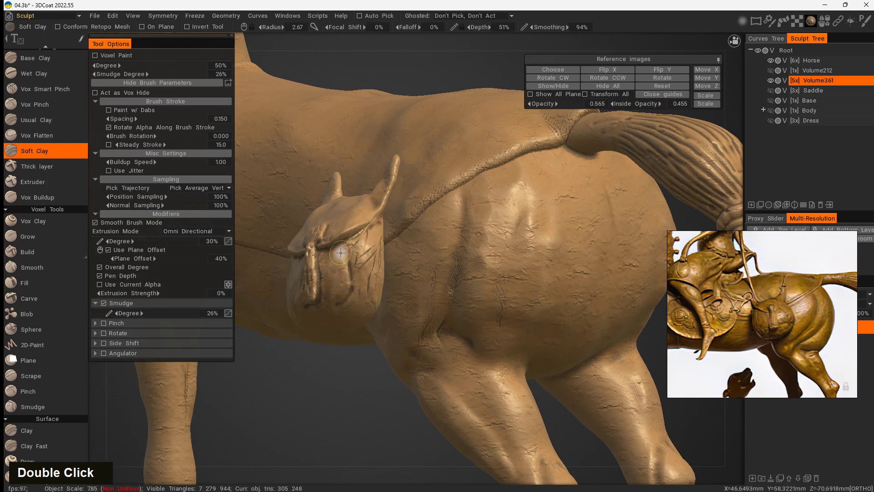
drag(316, 407, 436, 274)
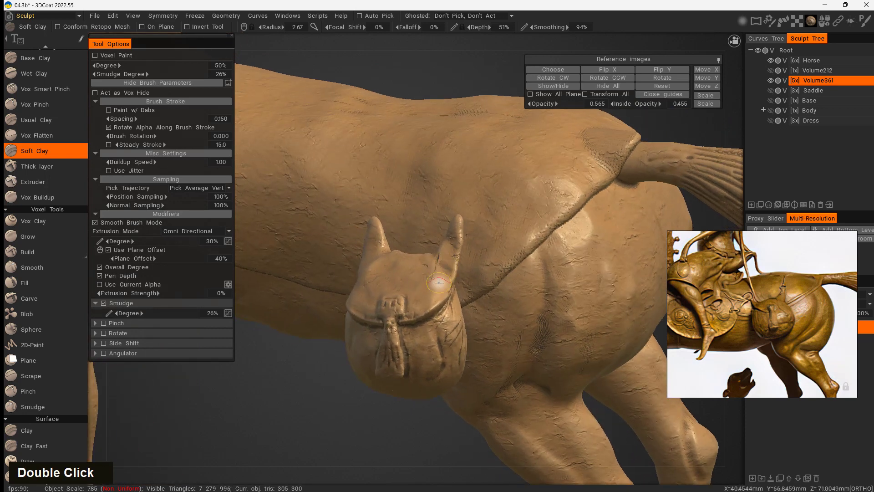
drag(369, 448, 412, 357)
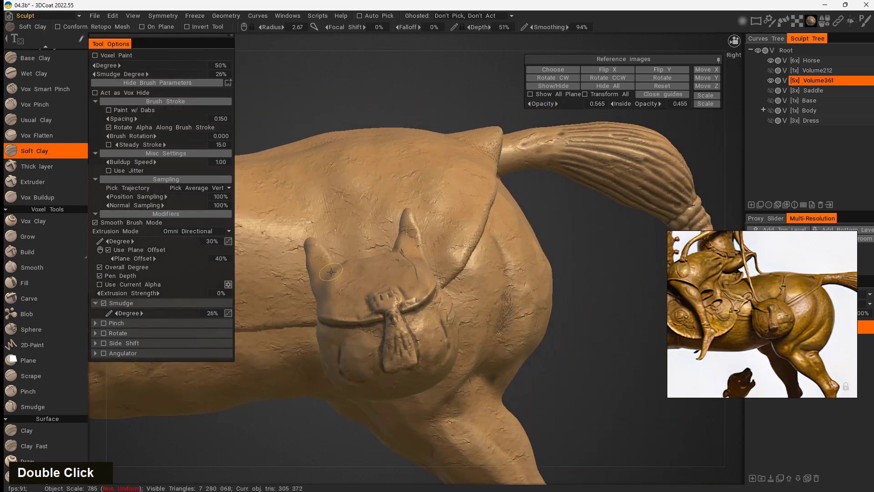
- Thicken and smooth the junction between the bag's front pointed strap and flap with Soft Clay at radius 2.67
drag(318, 261, 333, 300)
mouse_move(302, 425)
mouse_down()
mouse_move(367, 422)
mouse_move(386, 401)
mouse_up()
drag(406, 275, 437, 290)
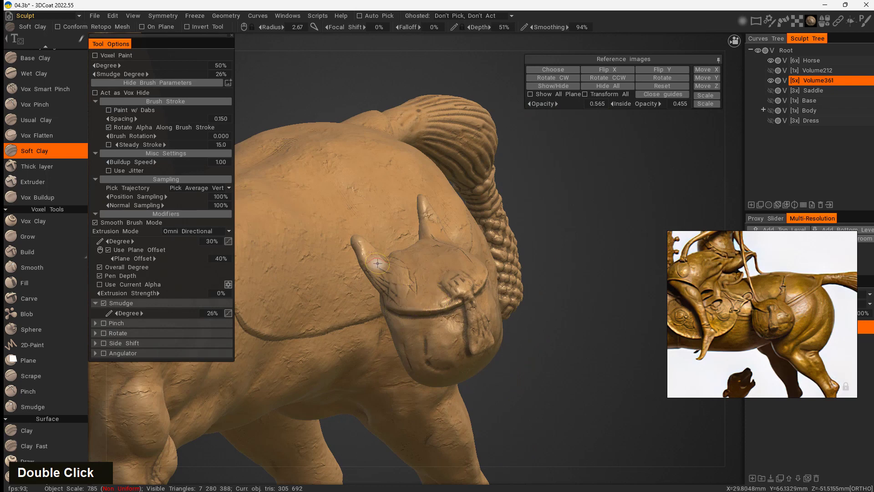
drag(378, 264, 408, 286)
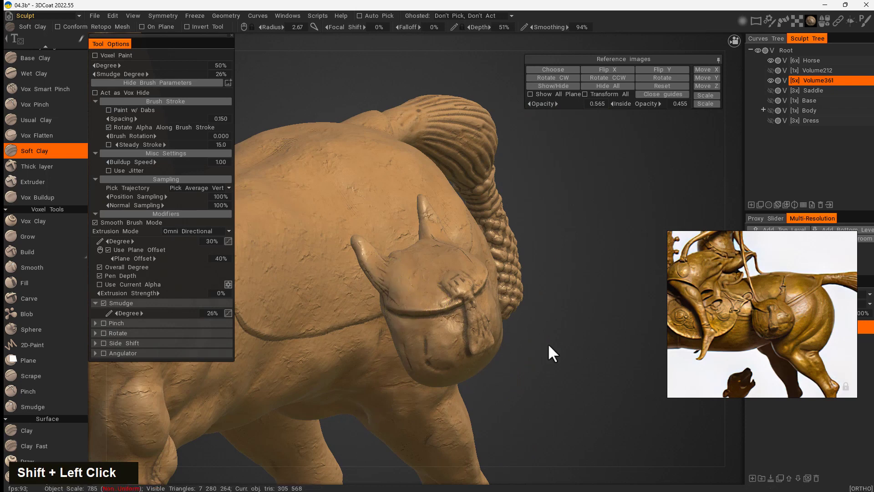
shift+drag(548, 345, 514, 288)
double_click(401, 282)
mouse_move(402, 297)
mouse_down()
mouse_move(413, 321)
mouse_move(400, 299)
mouse_move(425, 287)
mouse_up()
mouse_move(560, 346)
mouse_down()
mouse_move(480, 382)
mouse_move(405, 378)
mouse_up()
middle_drag(404, 377, 138, 274)
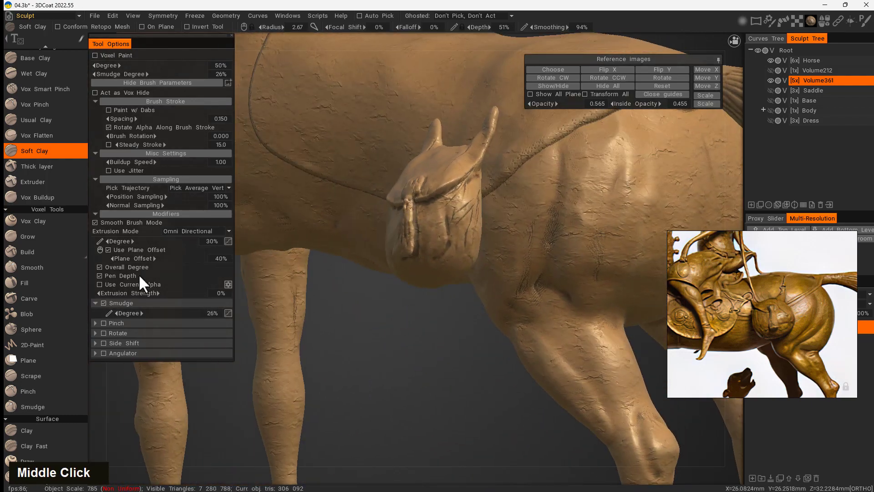
click(43, 298)
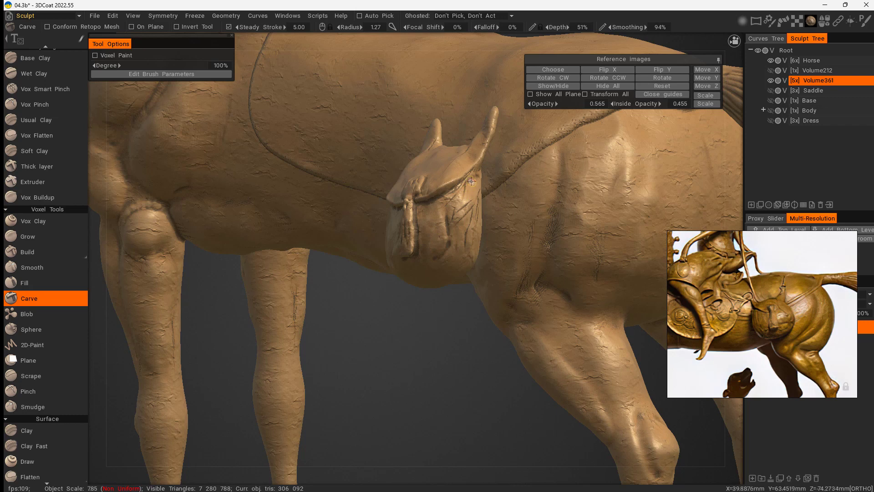
key(ctrl+x)
key(ctrl+z)
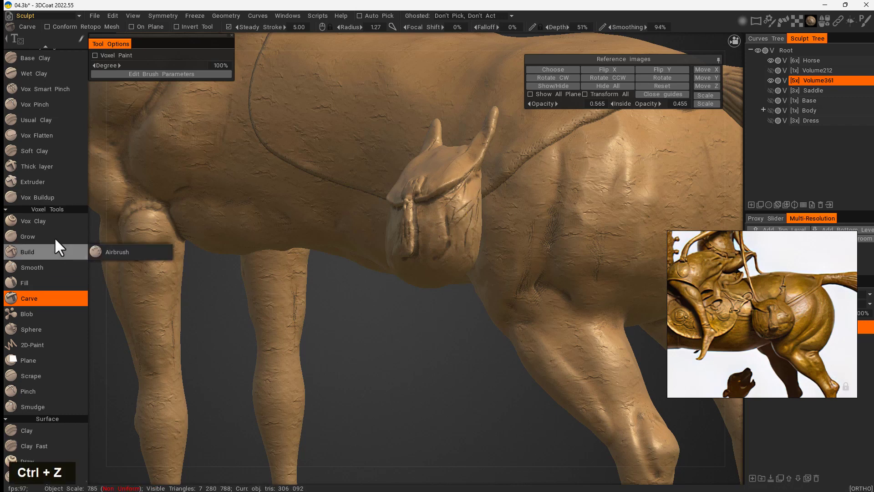
- Add raised folds to the bag's rear side with the Build tool at radius 0.932 and 71% depth
click(44, 251)
mouse_move(466, 193)
mouse_down()
mouse_move(463, 255)
mouse_move(464, 235)
mouse_up()
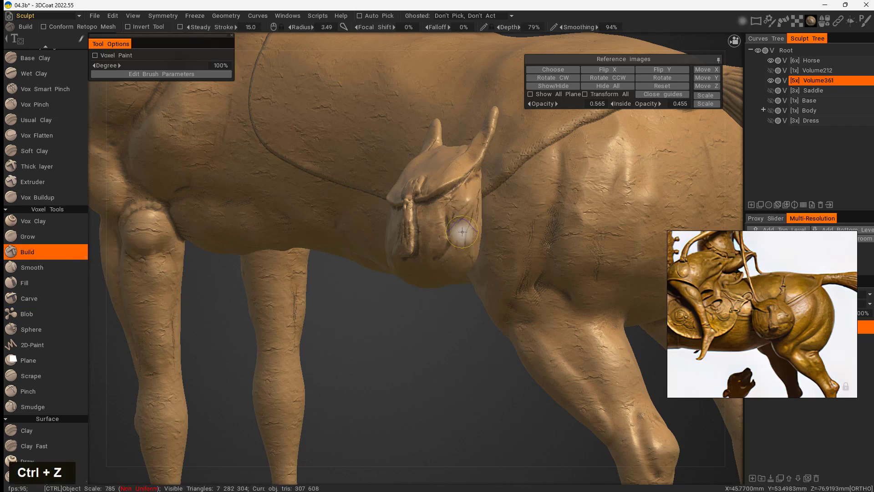
key(ctrl+z)
right_drag(465, 205, 455, 204)
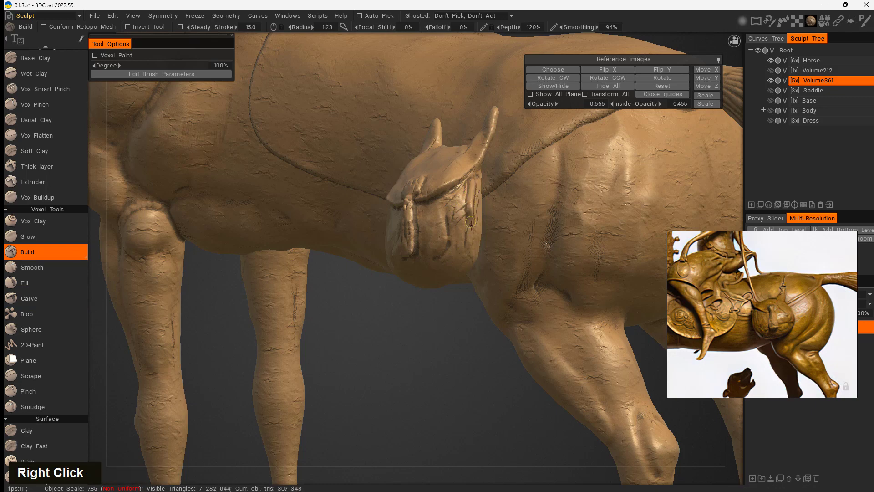
drag(469, 292, 444, 307)
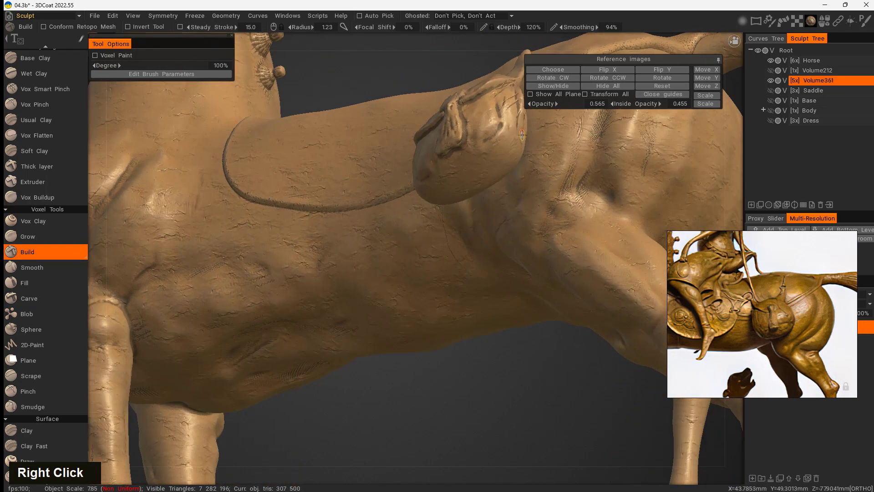
key(ctrl+z)
middle_drag(516, 149, 471, 208)
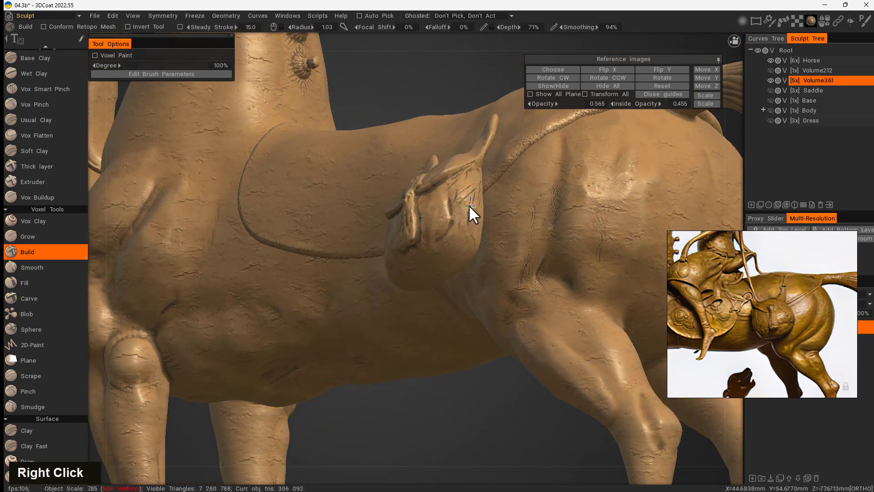
right_drag(468, 204, 462, 204)
drag(476, 177, 472, 235)
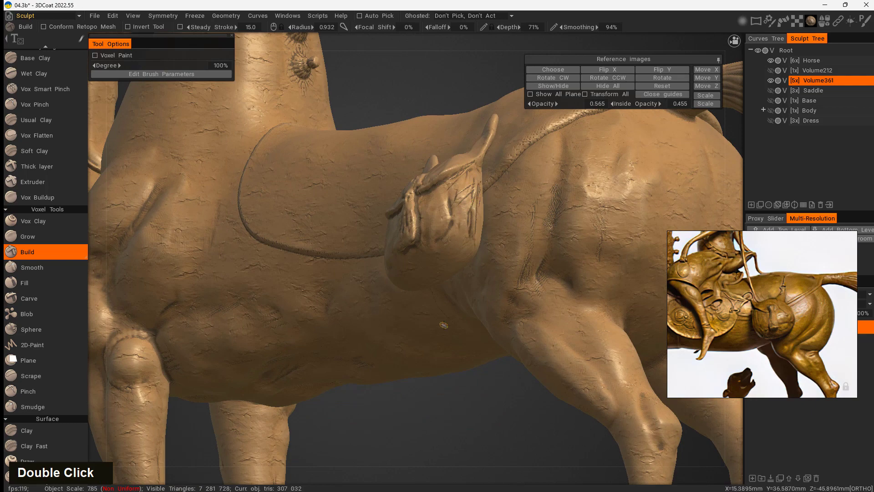
- Build thin ridges along the bag's underside and front side with the Build tool at radius 0.932
middle_drag(444, 325, 482, 305)
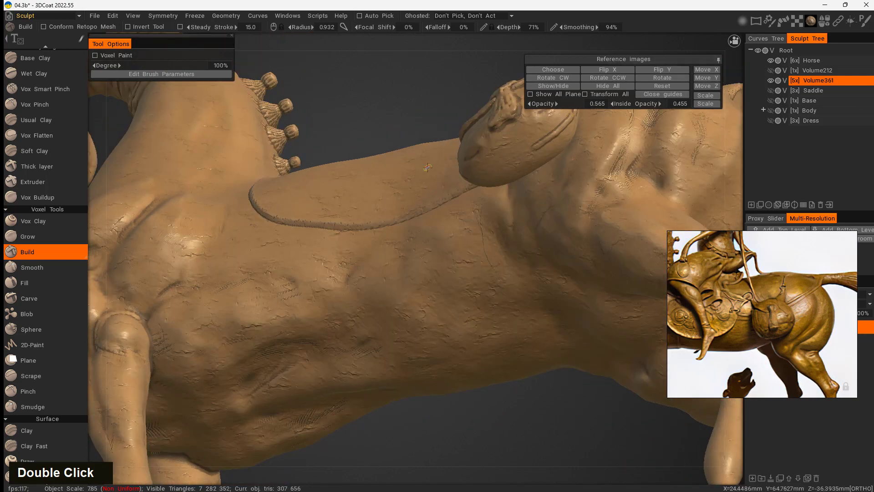
drag(523, 42, 509, 130)
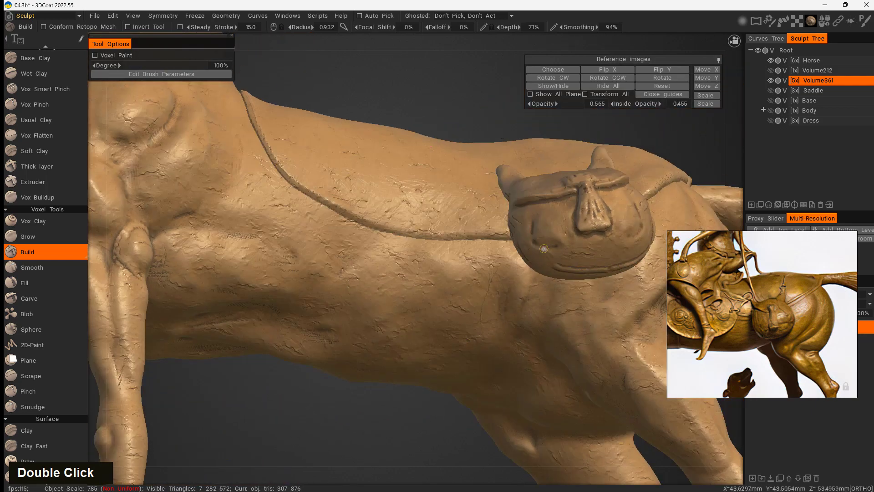
drag(656, 132, 688, 195)
middle_drag(657, 191, 466, 147)
drag(558, 219, 457, 229)
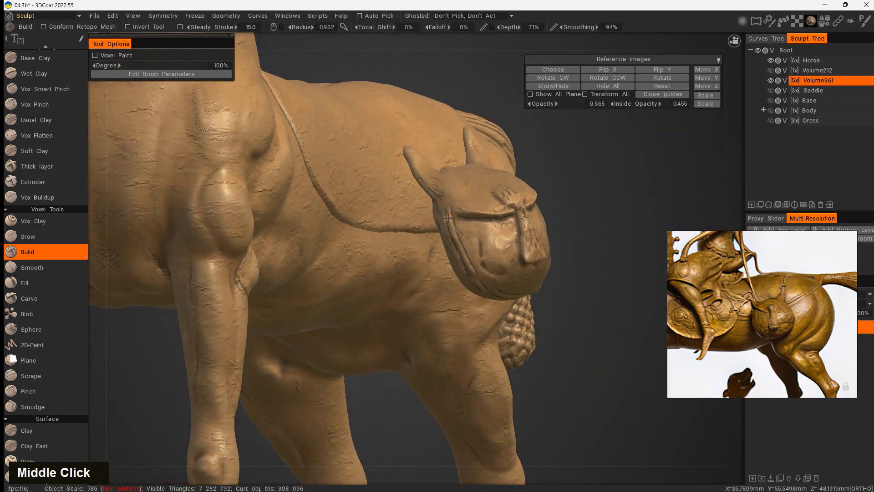
double_click(437, 204)
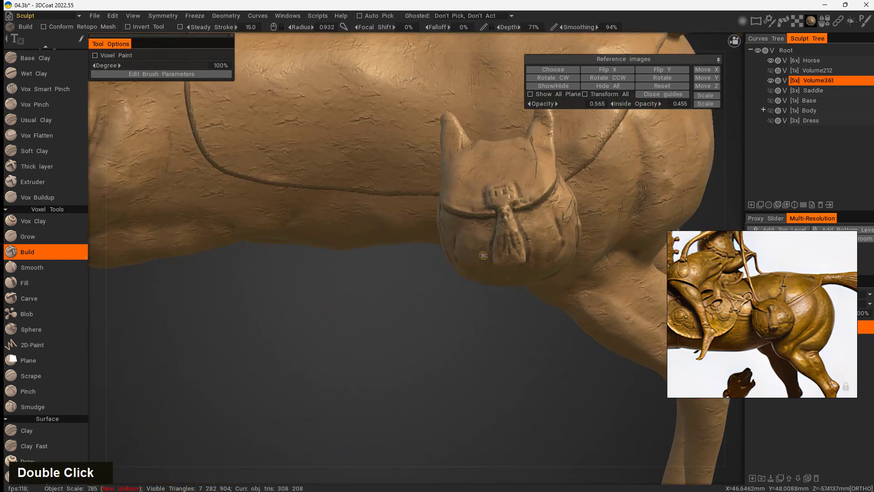
- Smooth the ridges and folds on the bag's rear side, underside and front side at brush radius 2.21
mouse_move(483, 318)
mouse_down()
mouse_move(474, 334)
mouse_move(410, 328)
mouse_up()
right_drag(500, 209, 504, 209)
shift+drag(497, 222, 501, 183)
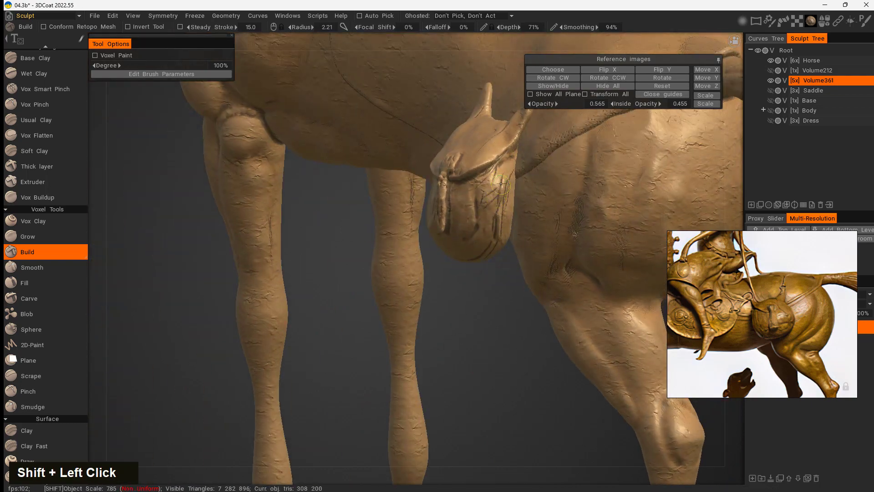
drag(462, 307, 497, 235)
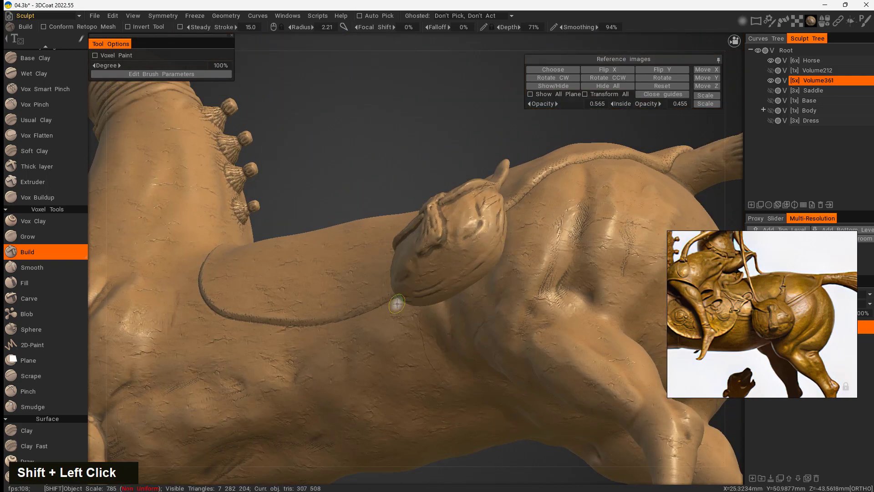
drag(448, 116, 553, 170)
shift+drag(470, 305, 497, 345)
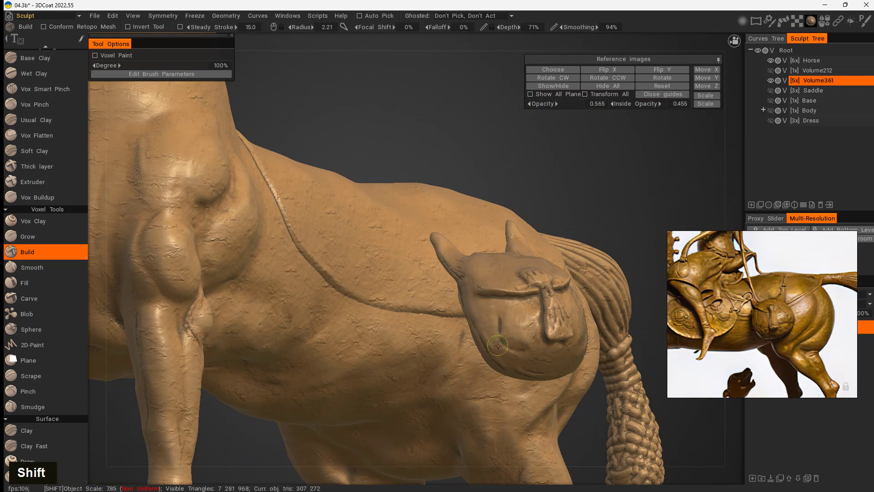
- Build up the base of the rear pointed strap and the flap's rear edge with the Build tool at radius 1.23
mouse_move(592, 169)
mouse_down()
mouse_move(606, 222)
mouse_move(578, 266)
mouse_up()
middle_drag(529, 321, 555, 86)
drag(601, 195, 528, 302)
right_drag(336, 123, 327, 119)
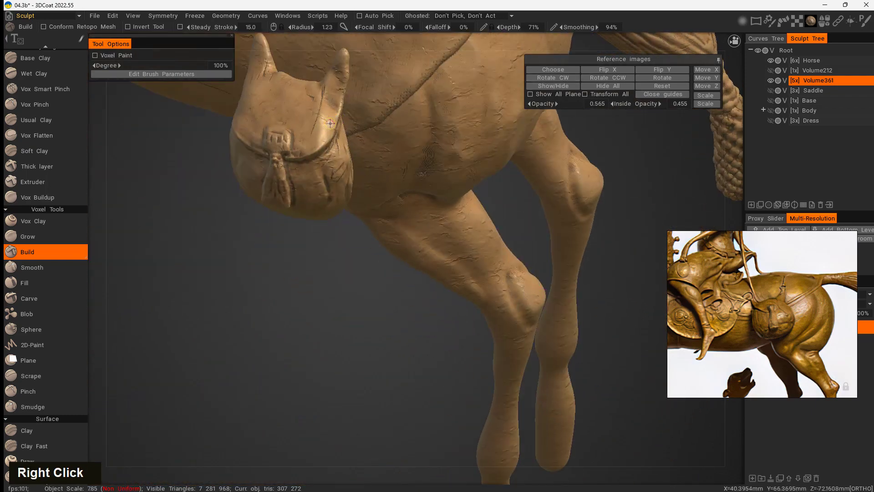
drag(329, 119, 319, 168)
middle_drag(321, 255, 324, 328)
drag(324, 328, 323, 290)
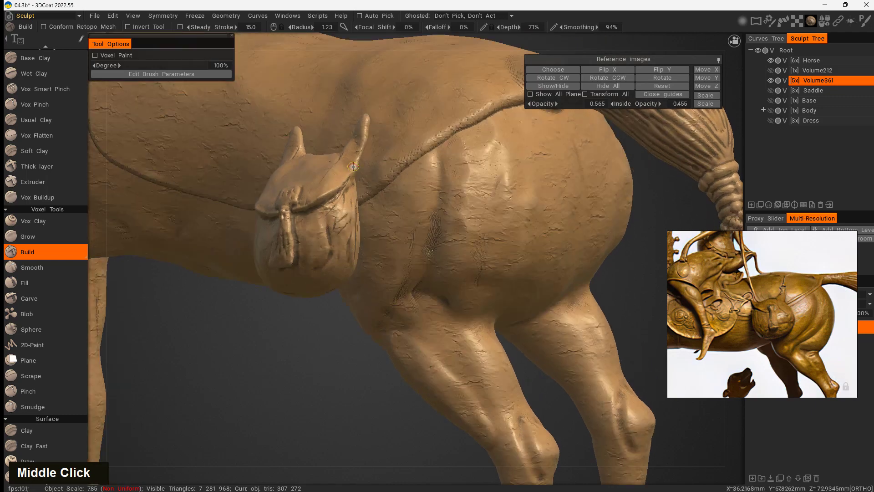
drag(351, 176, 327, 207)
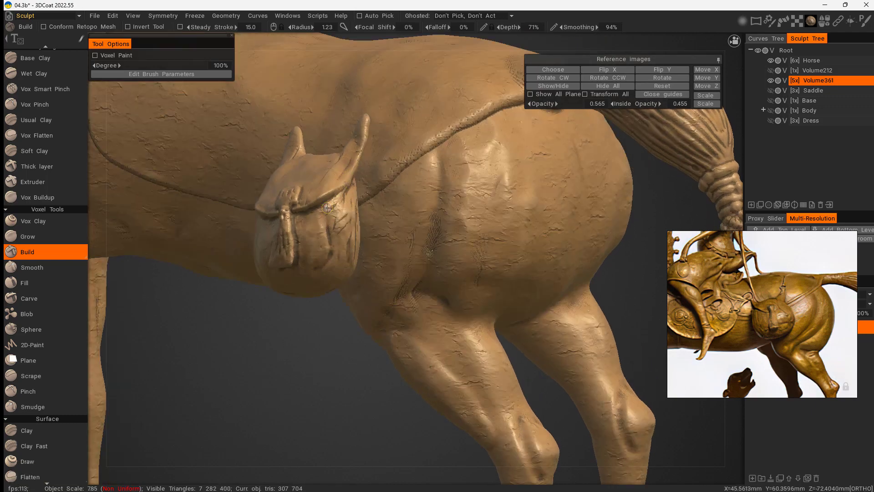
drag(269, 253, 331, 284)
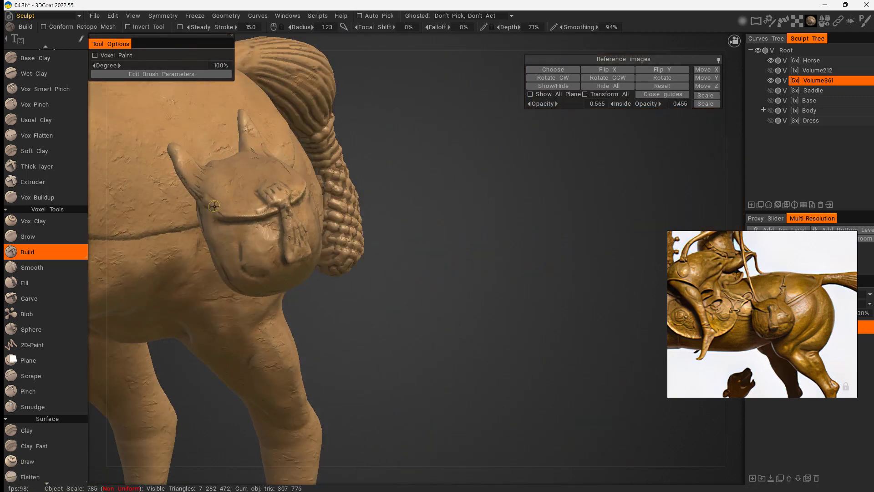
double_click(244, 227)
- Build a raised border around the bag's buckle and hanging strap with the Build tool at radius 0.664
mouse_move(402, 244)
mouse_down()
mouse_move(461, 234)
mouse_move(447, 233)
mouse_up()
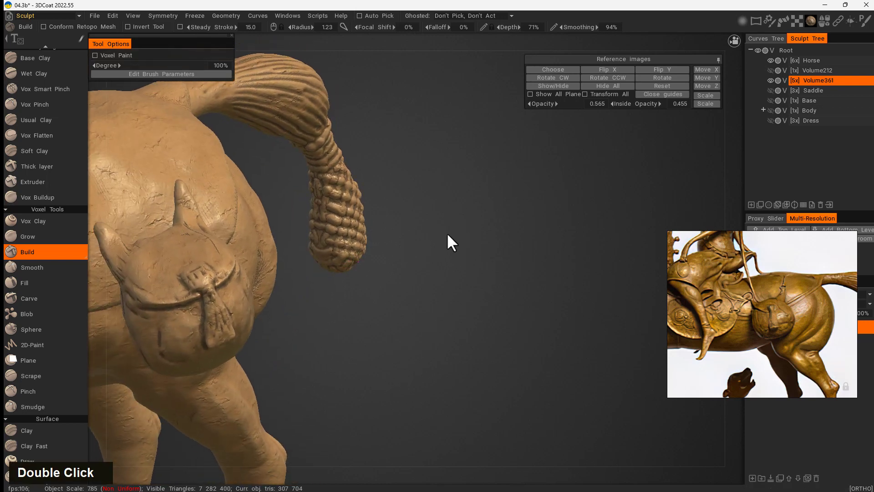
middle_drag(447, 232, 510, 176)
right_drag(367, 237, 524, 296)
middle_drag(384, 230, 515, 256)
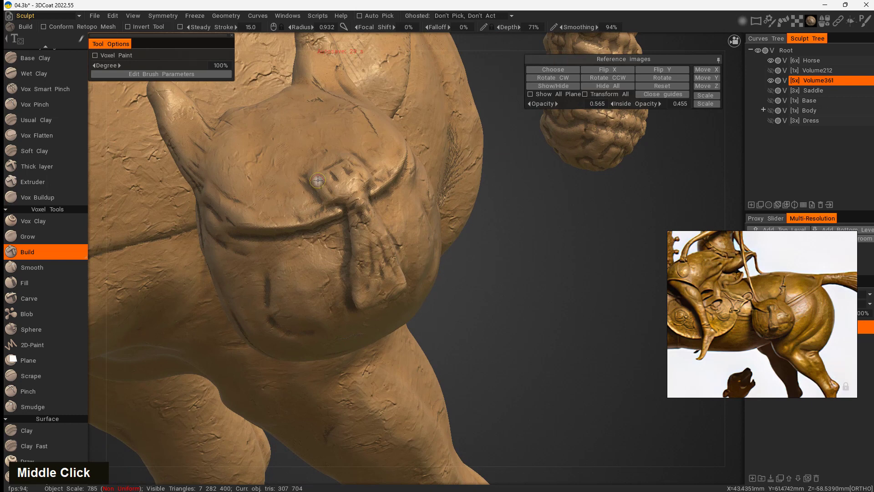
right_drag(314, 177, 314, 178)
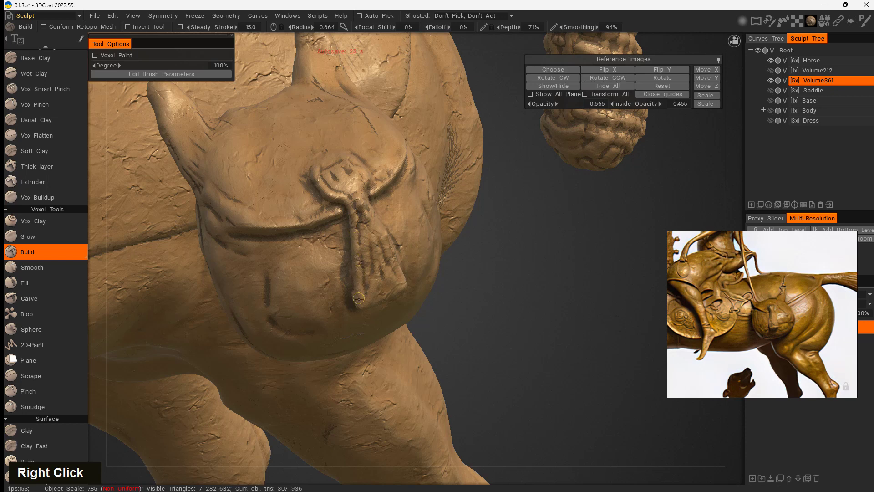
right_drag(532, 349, 366, 226)
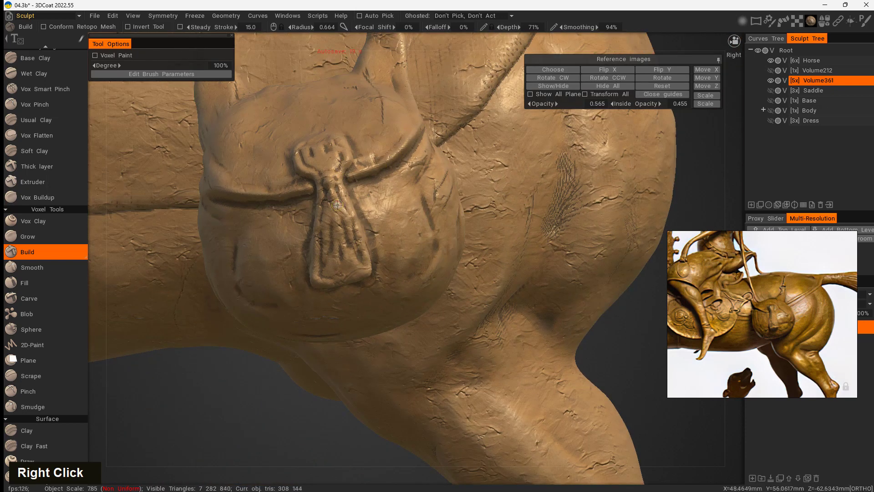
- Reshape the flap's front edge beside the buckle into a fuller curve with the Move tool at radius 3.46
drag(604, 349, 557, 353)
key(space)
click(226, 331)
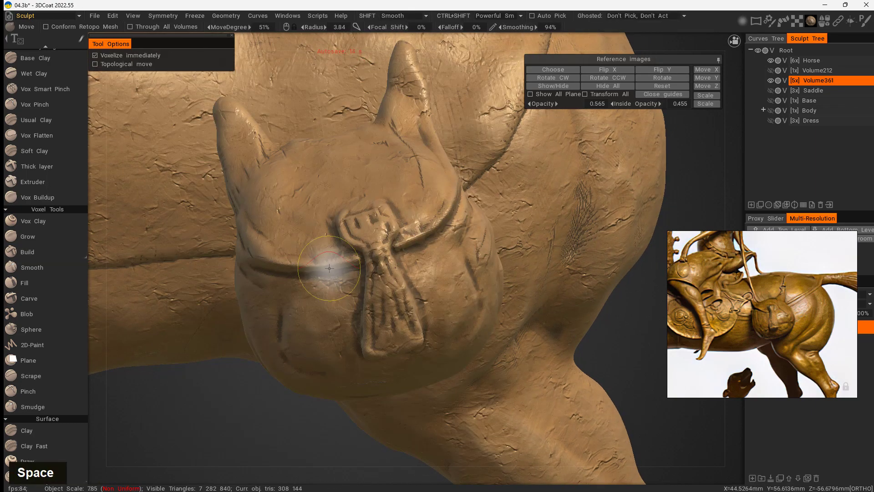
right_drag(332, 268, 345, 274)
drag(254, 408, 335, 281)
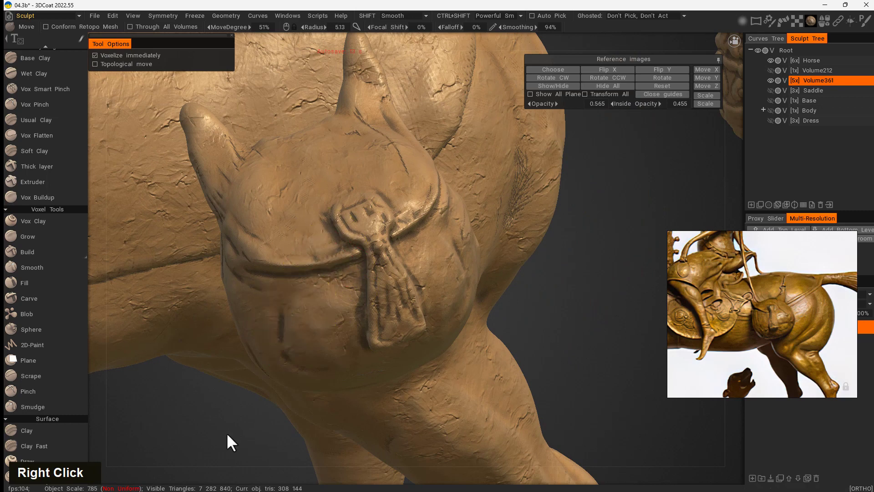
drag(226, 432, 414, 363)
middle_drag(610, 274, 548, 167)
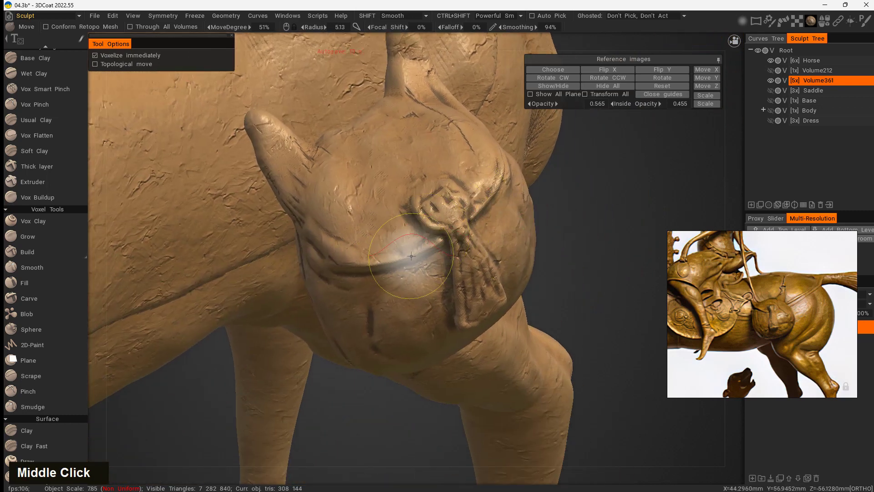
right_drag(408, 257, 400, 259)
drag(422, 259, 438, 263)
drag(606, 267, 583, 229)
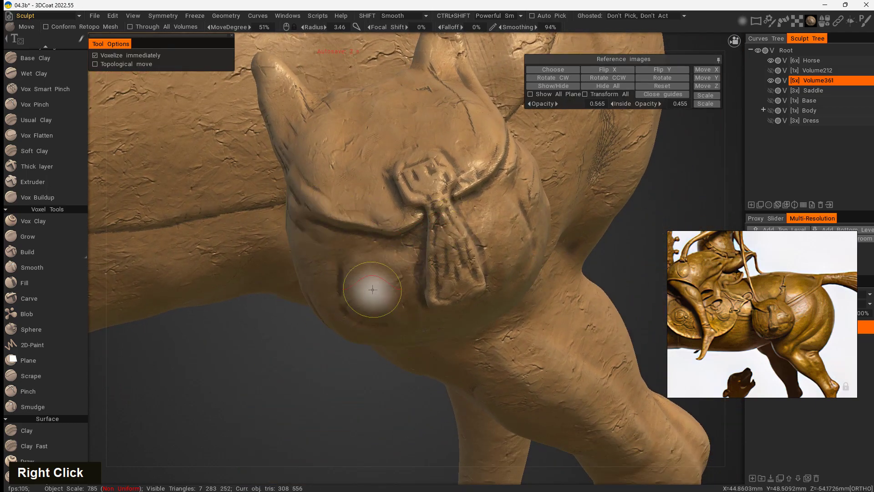
- Refine the flap's lower edge on both sides of the buckle and the bag's hanging strap with the Move tool at radius 3.46
drag(571, 211, 642, 242)
right_drag(639, 233, 610, 219)
drag(451, 143, 448, 133)
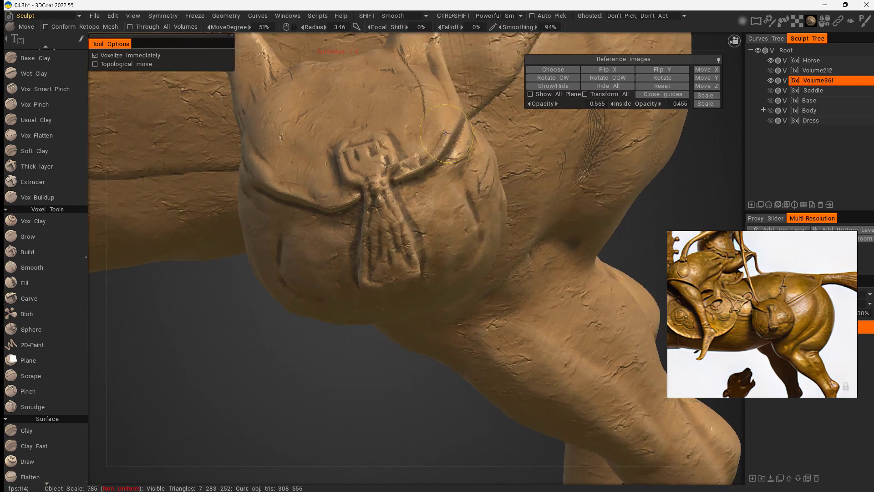
drag(341, 210, 357, 198)
mouse_move(409, 175)
mouse_down()
mouse_move(418, 181)
mouse_move(438, 153)
mouse_up()
double_click(448, 132)
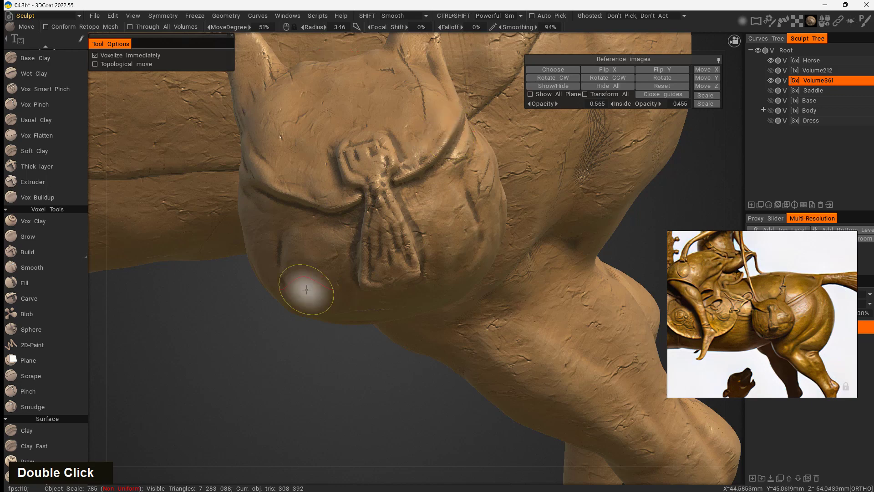
drag(291, 335, 298, 369)
drag(453, 144, 465, 135)
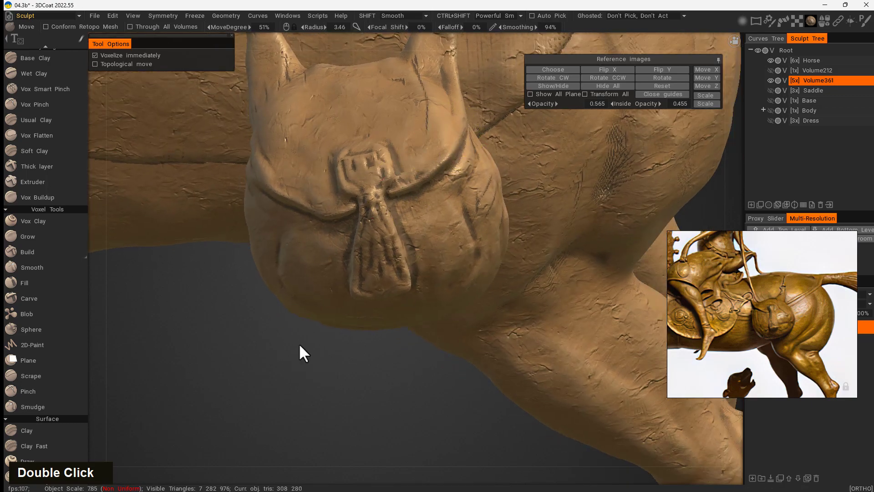
drag(299, 343, 381, 357)
- Show Volume212 on its own to examine whether it contains any geometry
mouse_move(528, 314)
right_down()
mouse_move(536, 296)
mouse_move(268, 289)
right_up()
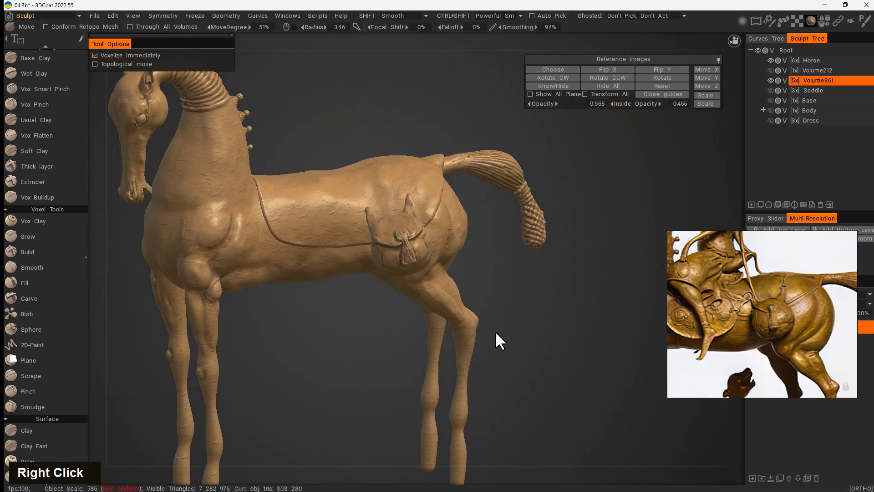
drag(496, 331, 522, 332)
right_drag(521, 330, 445, 312)
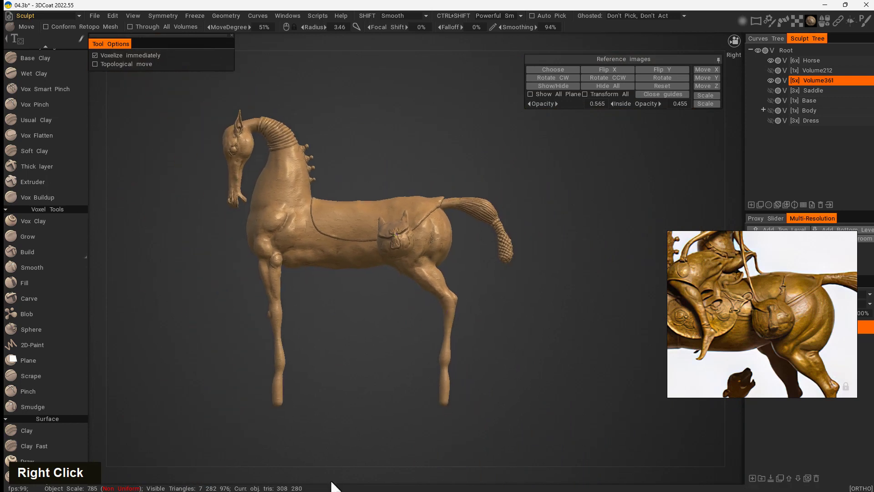
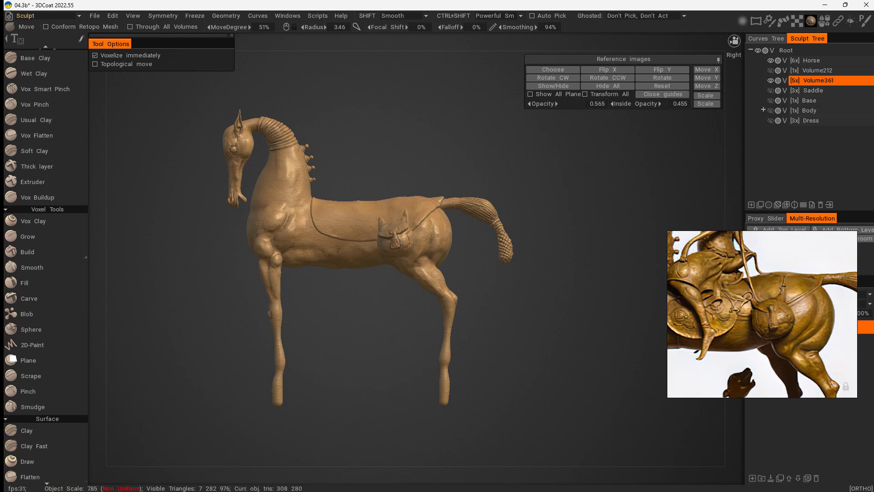
click(770, 79)
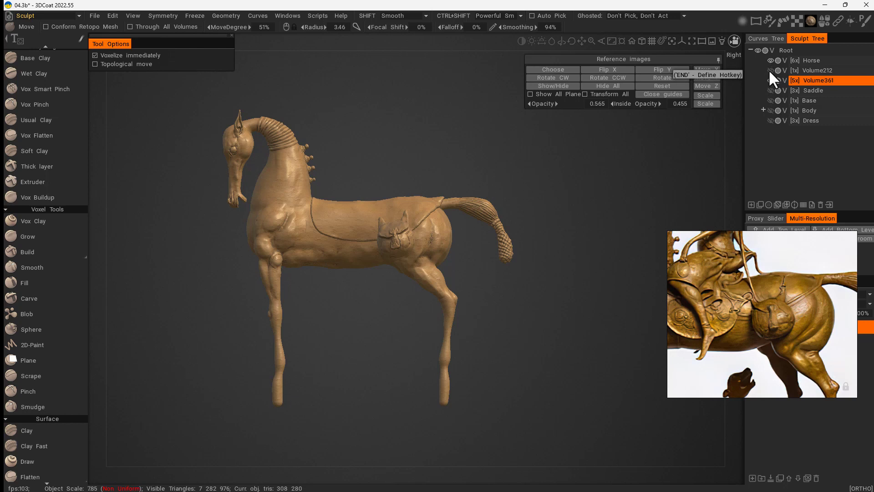
click(790, 71)
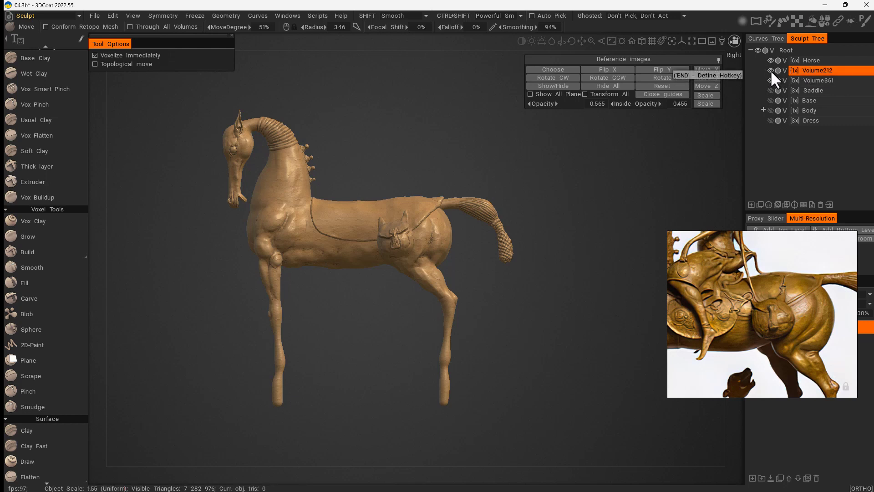
double_click(771, 70)
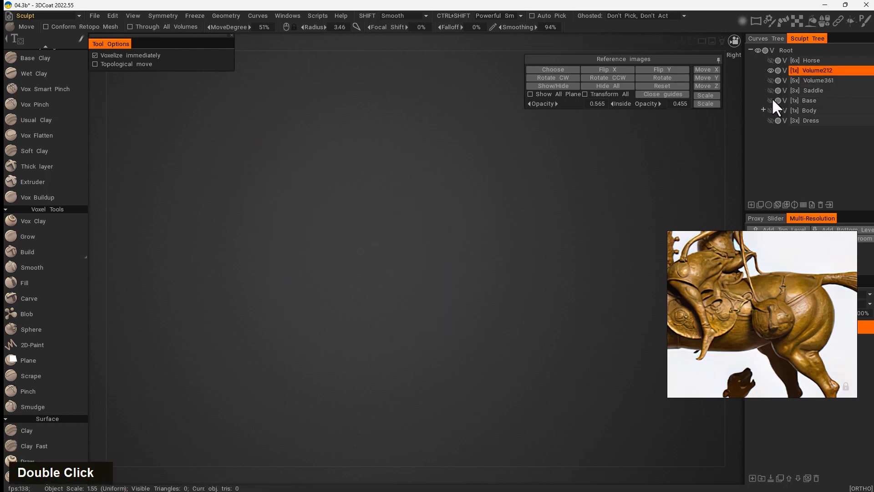
right_drag(533, 289, 317, 345)
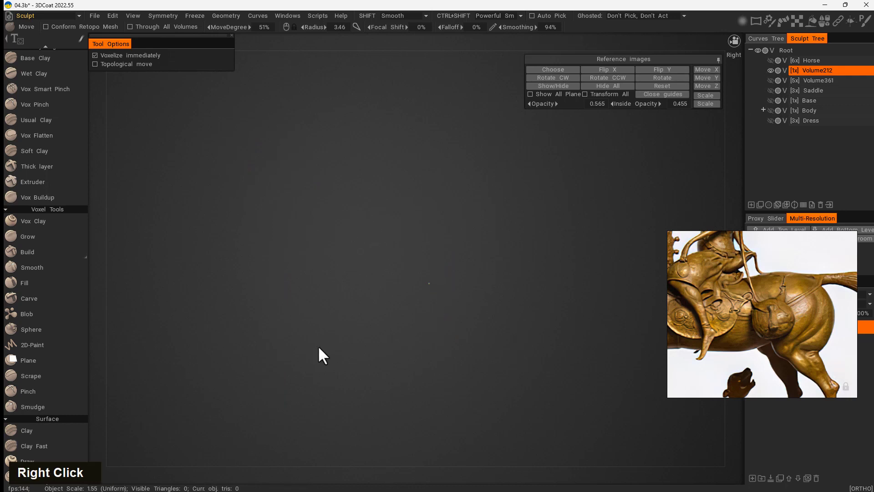
double_click(770, 70)
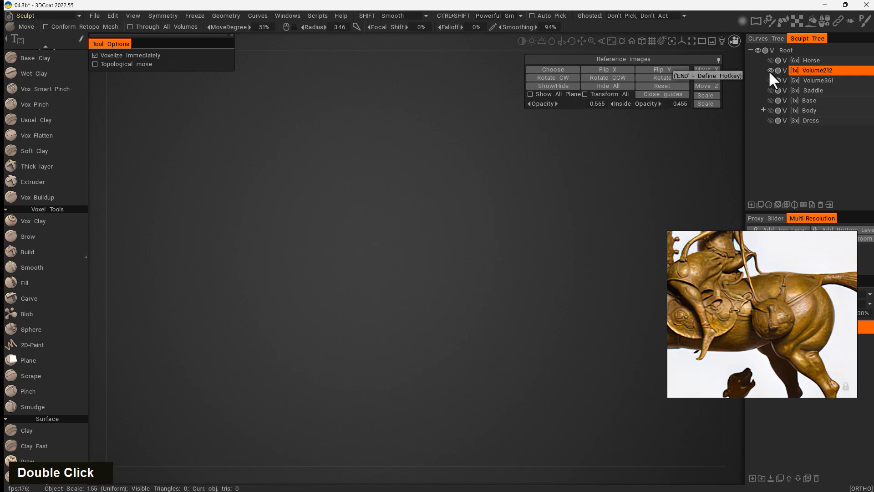
- Make the Horse, Volume361, Saddle, Base, Body and Dress volumes visible, including the volumes nested under Body
click(770, 60)
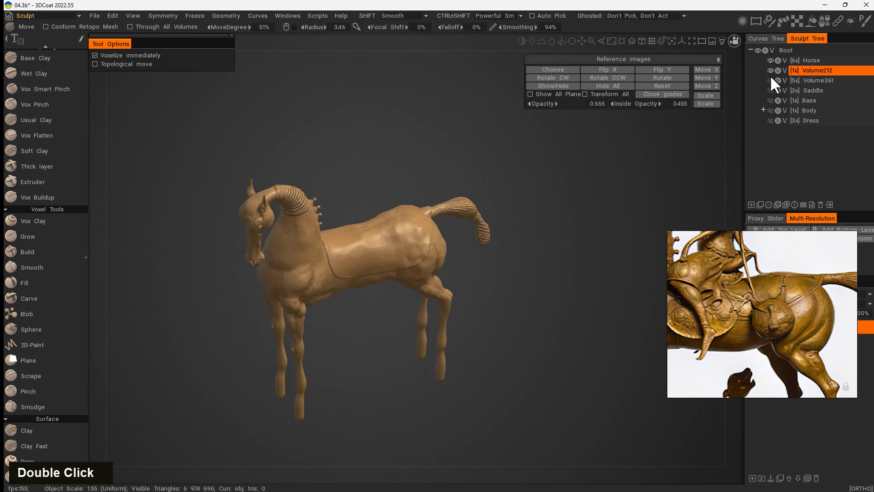
drag(770, 80, 769, 120)
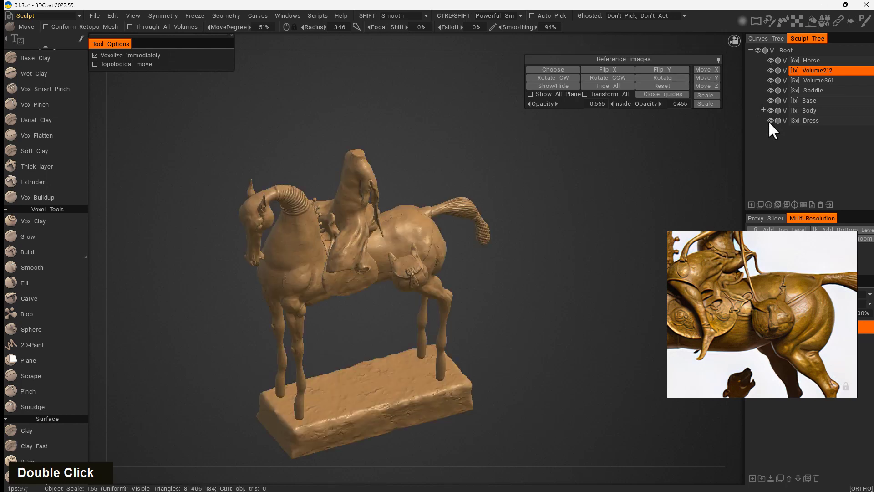
drag(584, 273, 564, 284)
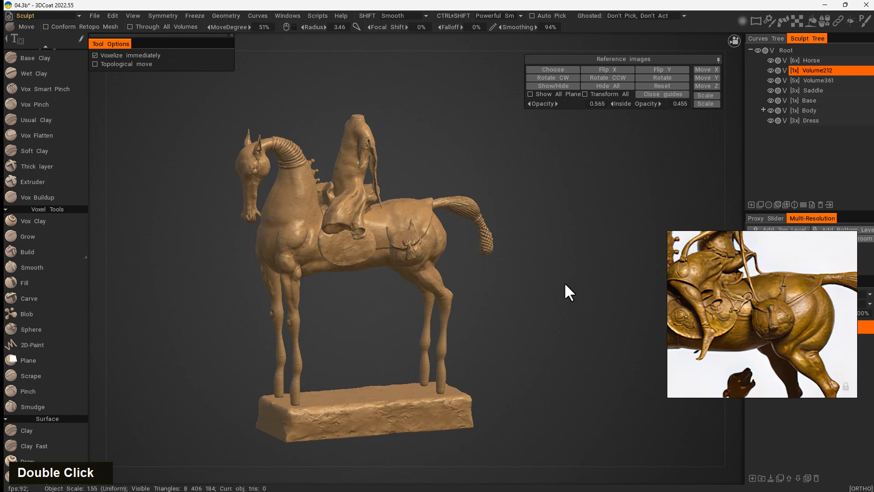
click(763, 110)
drag(779, 118, 777, 146)
click(764, 110)
drag(635, 201, 548, 289)
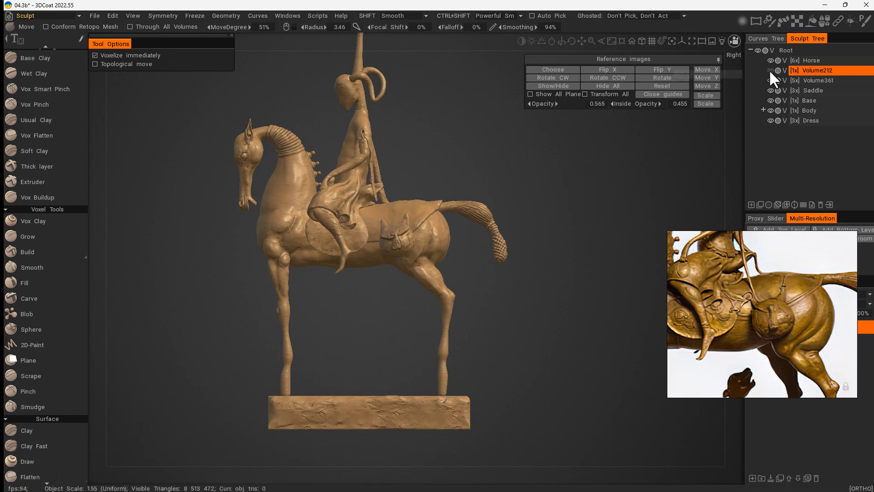
- Save the scene and delete the Volume212 layer from the sculpt tree
click(802, 71)
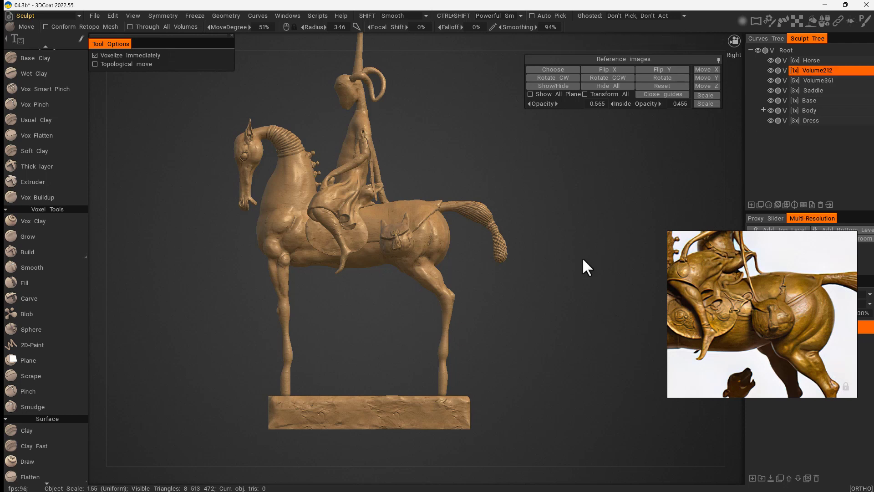
key(ctrl+s)
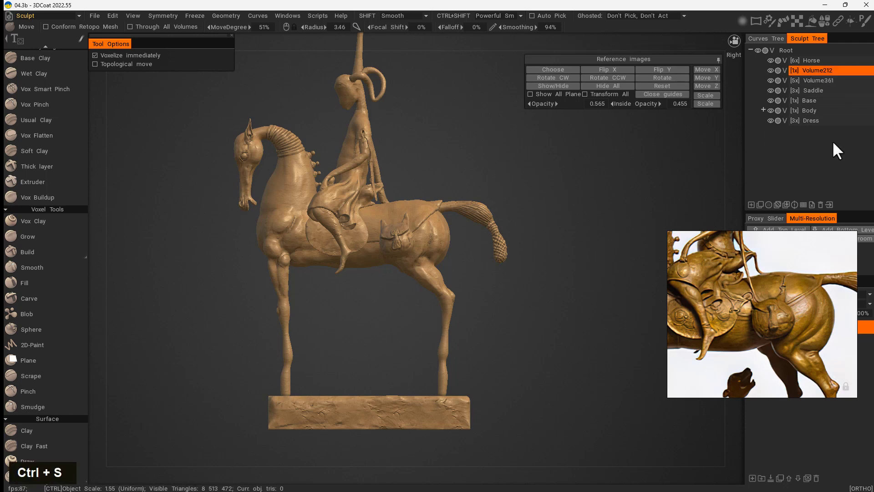
click(820, 204)
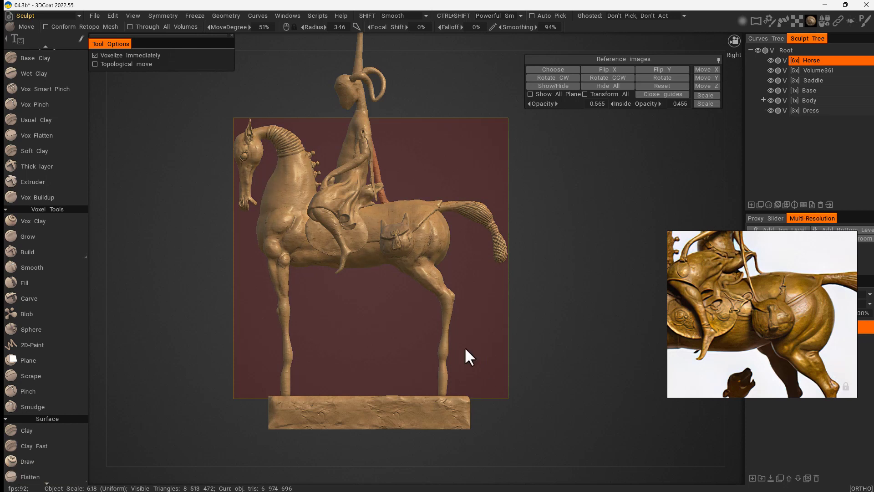
click(782, 71)
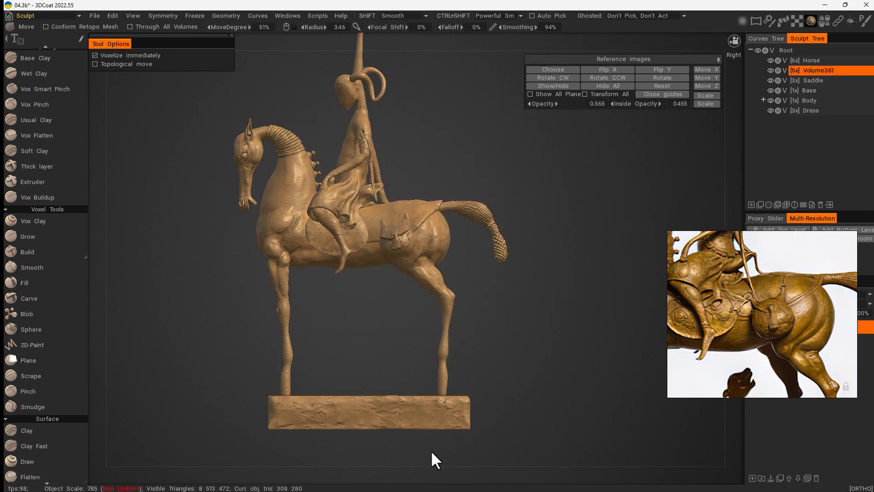
- Make Horse the active volume and show it alone, hiding the bag, saddle, base, rider and dress
double_click(769, 60)
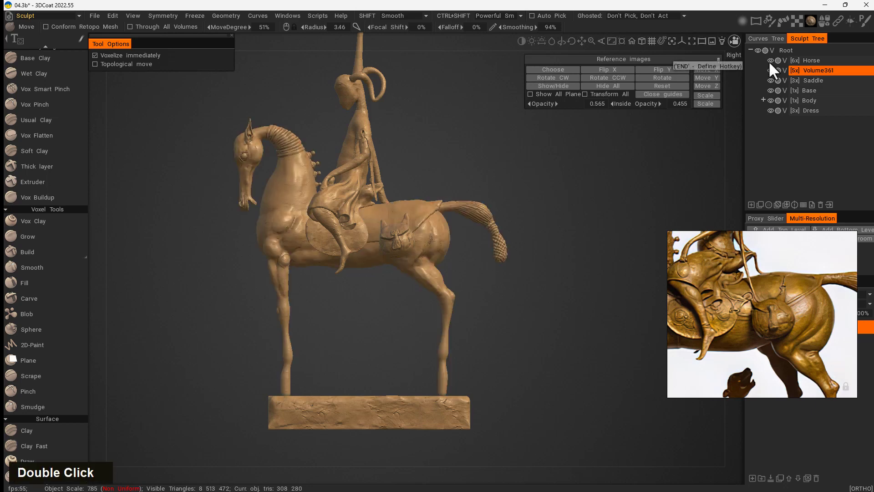
mouse_move(469, 318)
right_down()
mouse_move(559, 346)
mouse_move(564, 368)
right_up()
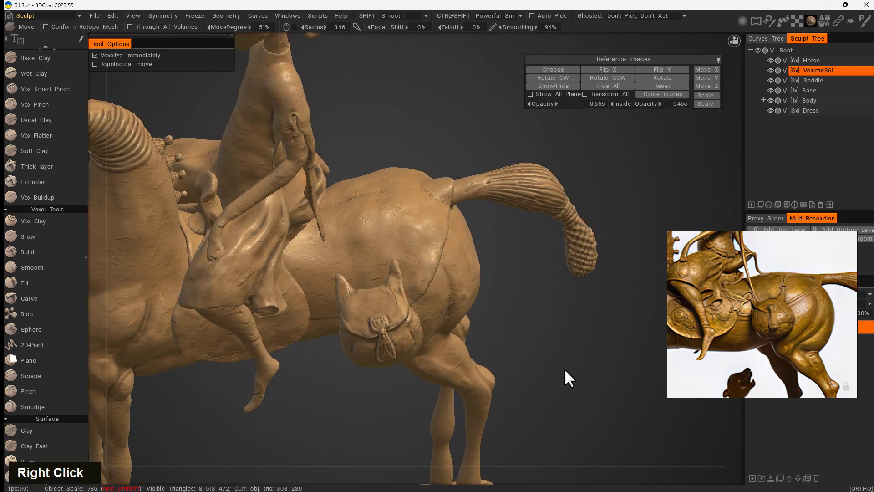
click(812, 60)
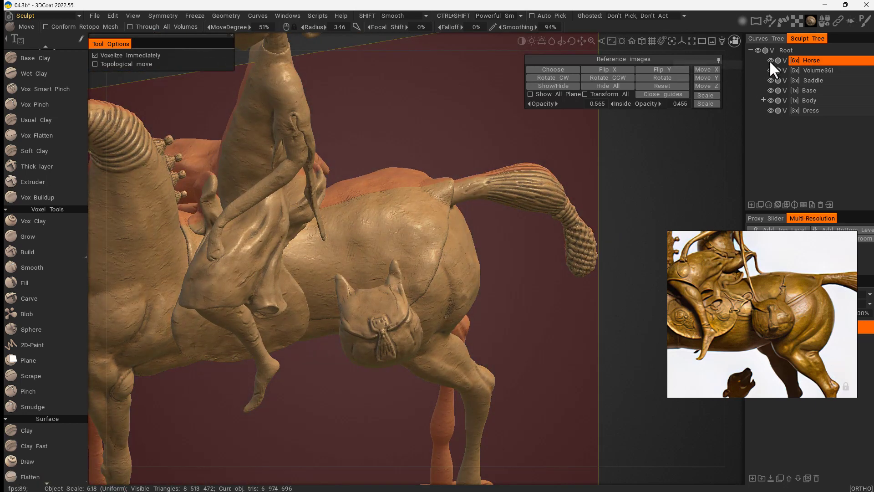
alt+click(720, 99)
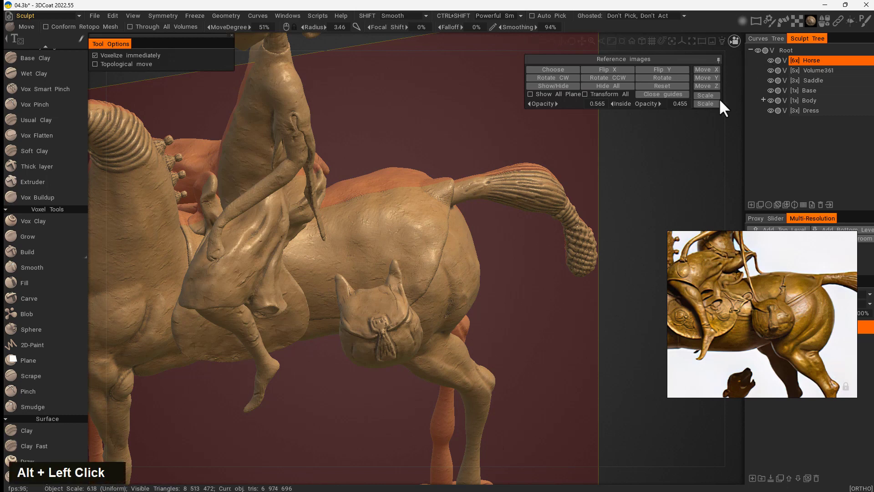
alt+click(769, 61)
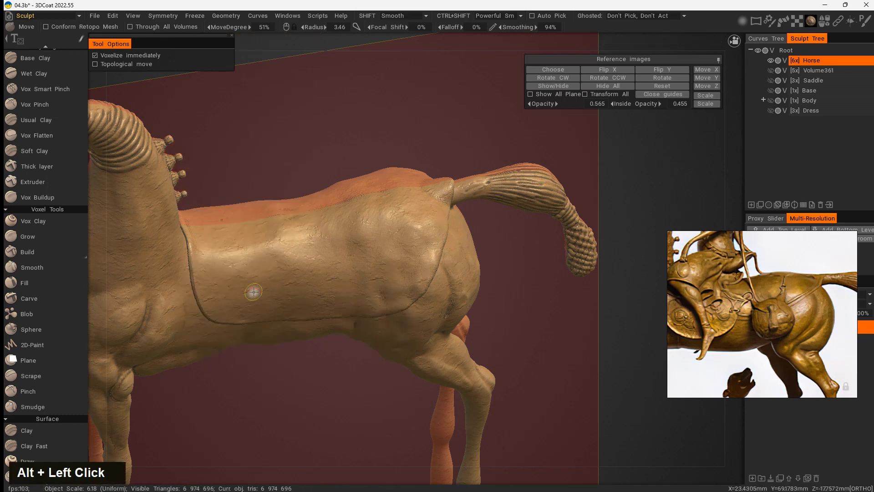
drag(320, 423, 295, 417)
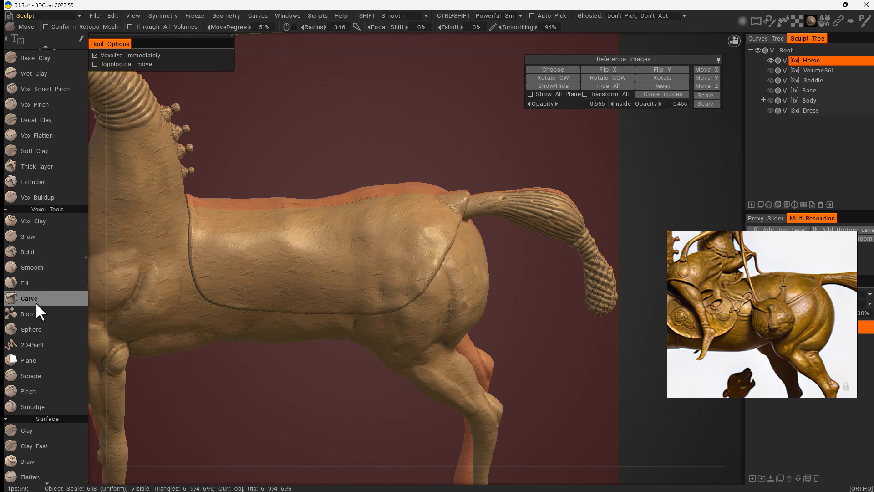
- Thicken the raised blanket border along the horse's flank with the Build tool at radius 1.70
click(37, 254)
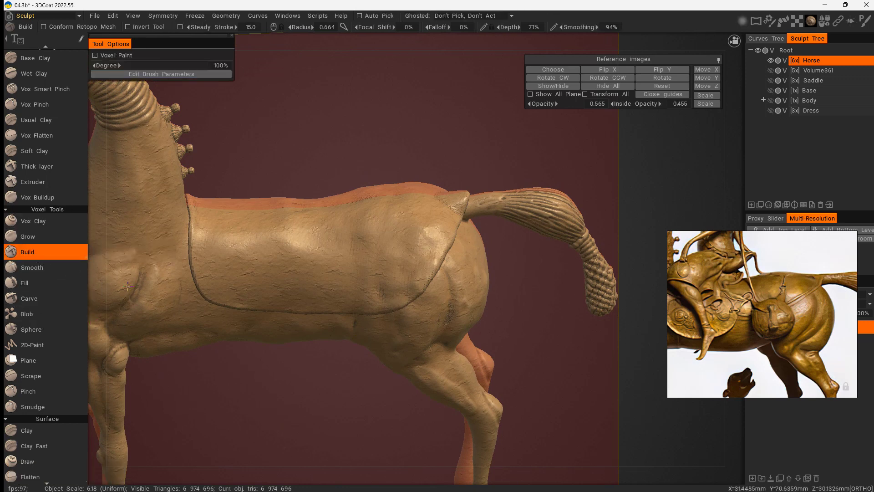
right_drag(449, 239, 446, 237)
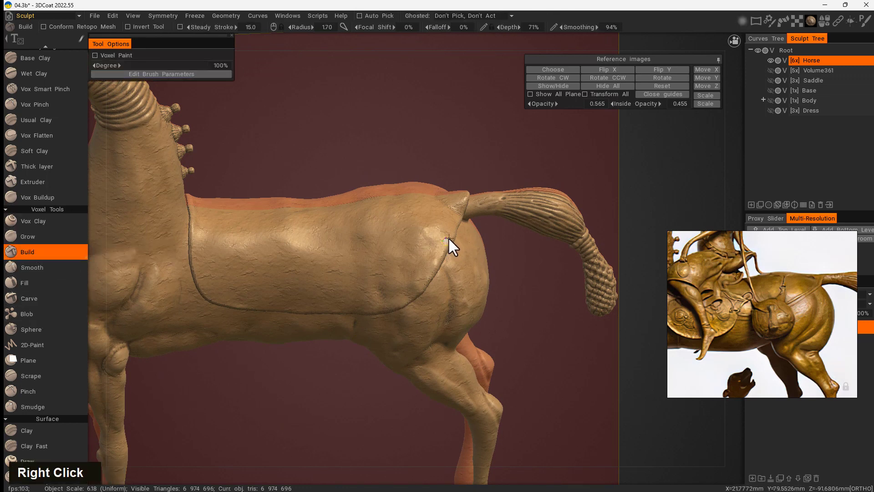
mouse_move(459, 213)
mouse_down()
mouse_move(466, 194)
mouse_move(453, 227)
mouse_up()
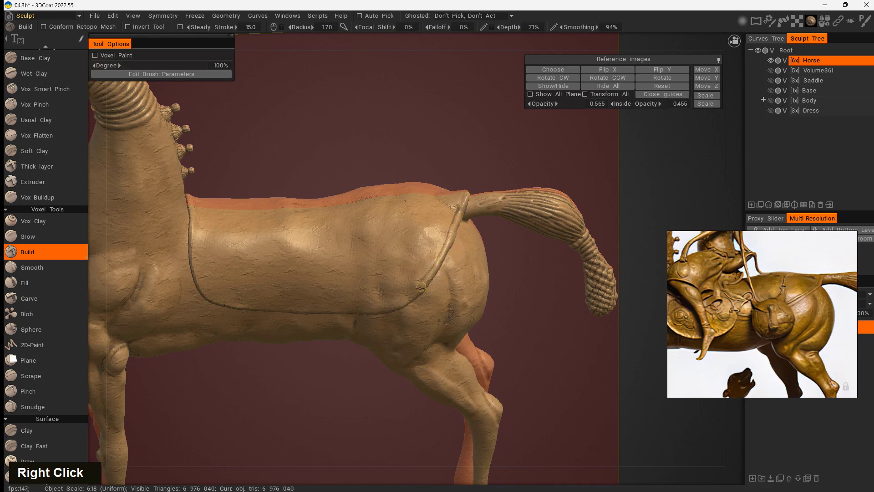
shift+drag(334, 442, 346, 428)
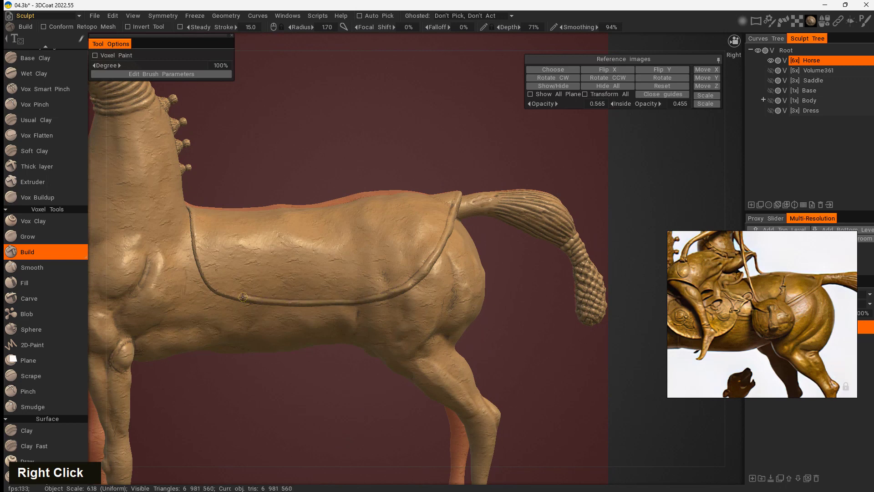
drag(210, 280, 192, 216)
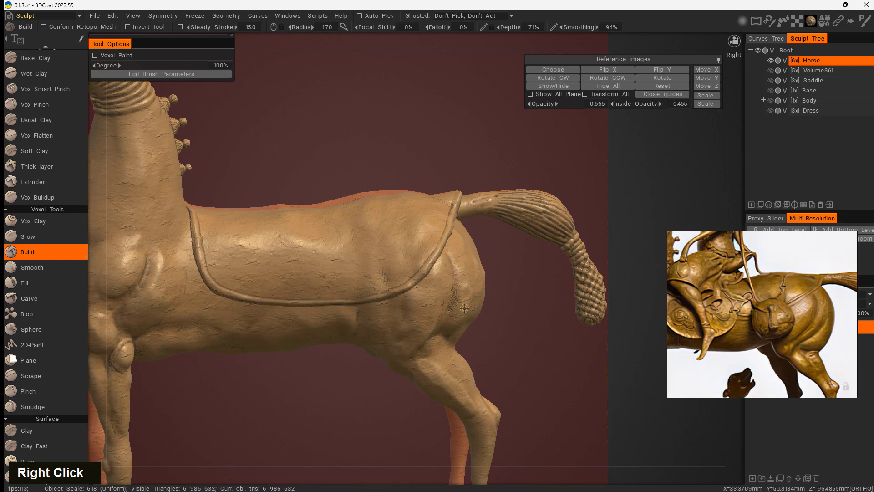
drag(505, 326, 494, 334)
- Flatten the raised blanket border from the tail to the neck with the Scrape tool at radius 1.78 and depth 56%
click(43, 378)
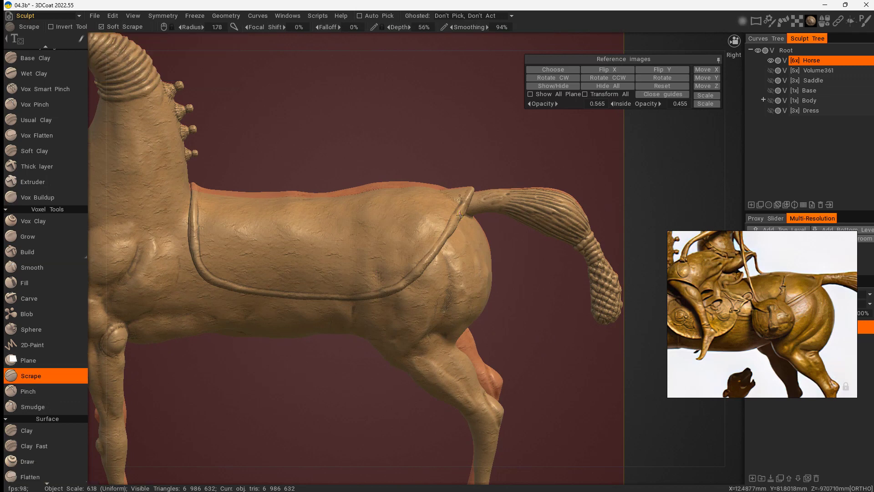
drag(469, 195, 435, 248)
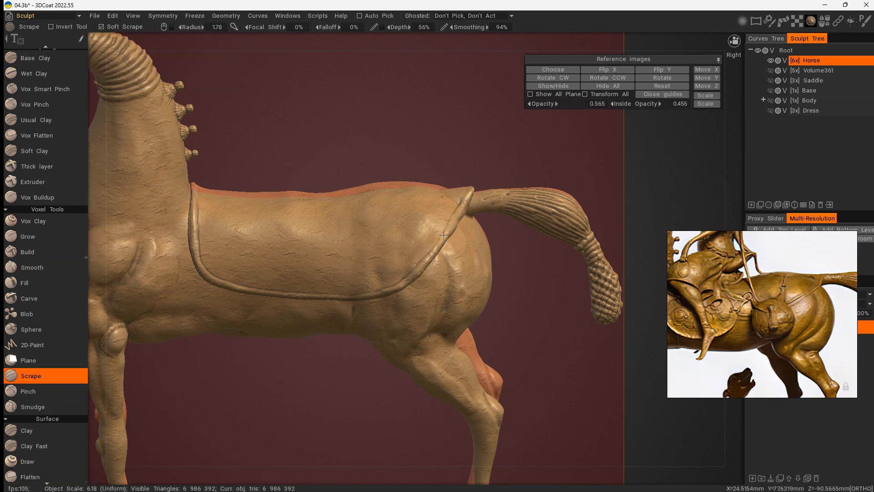
double_click(428, 260)
mouse_move(462, 202)
mouse_down()
mouse_move(414, 269)
mouse_move(347, 301)
mouse_move(291, 293)
mouse_up()
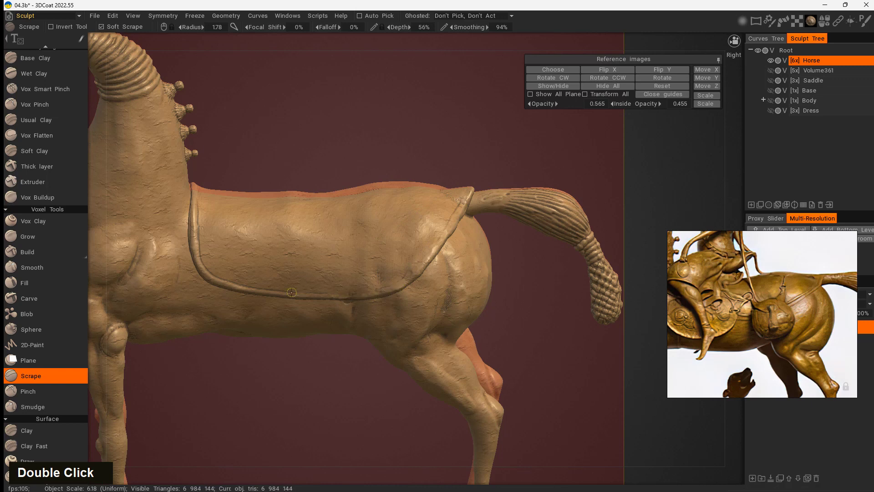
drag(236, 285, 200, 219)
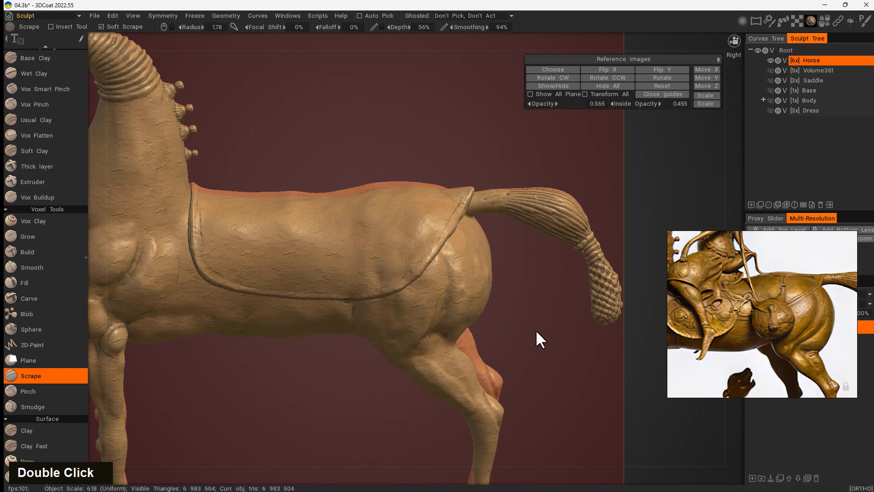
mouse_move(539, 339)
mouse_down()
mouse_move(455, 316)
mouse_move(523, 363)
mouse_move(548, 341)
mouse_move(528, 335)
mouse_move(462, 258)
mouse_up()
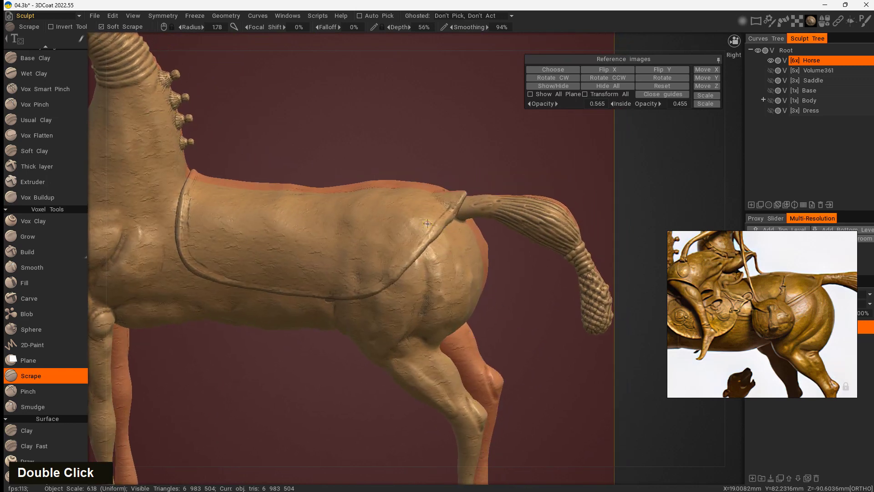
- Smooth the horse's rump and flank above the raised blanket border with a brush radius of 4.71
right_drag(444, 235, 453, 233)
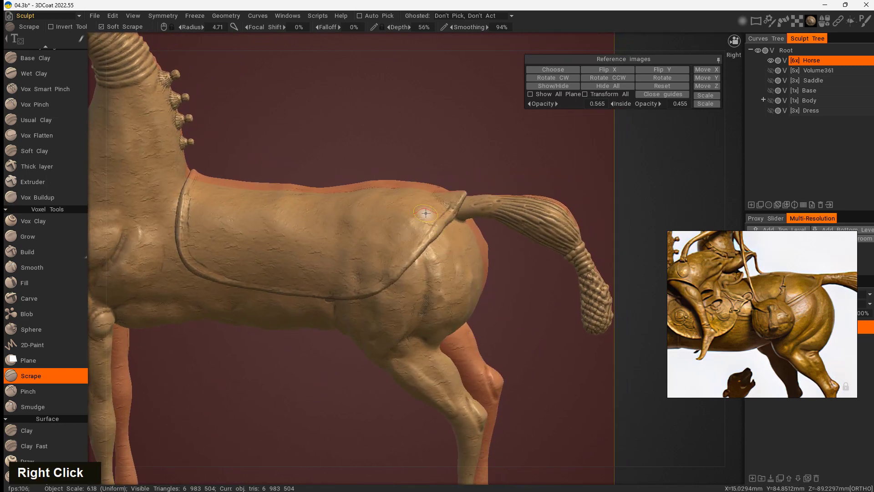
shift+drag(414, 224, 389, 238)
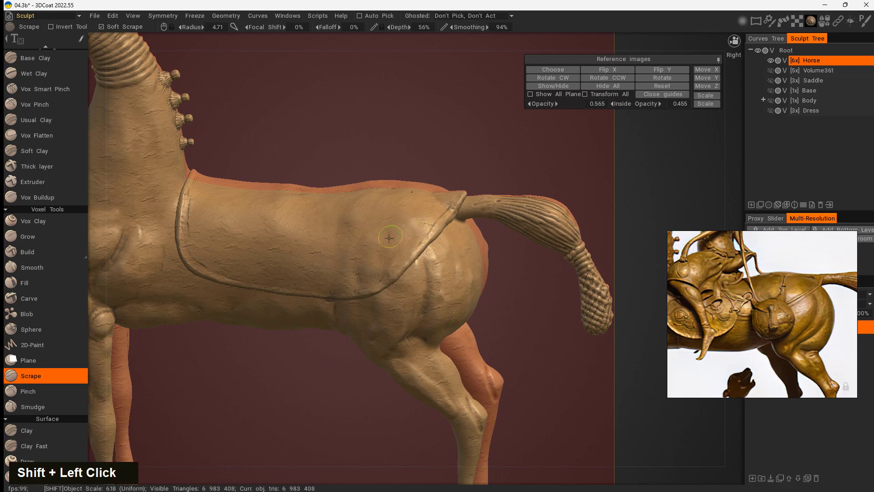
shift+drag(350, 209, 360, 214)
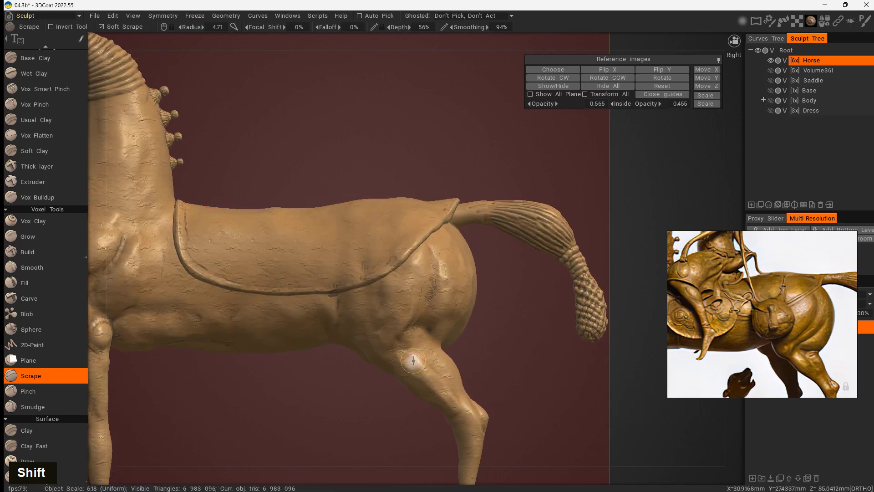
- Show Volume361 and Saddle together with the horse, and make Saddle the active volume
right_drag(532, 341, 395, 348)
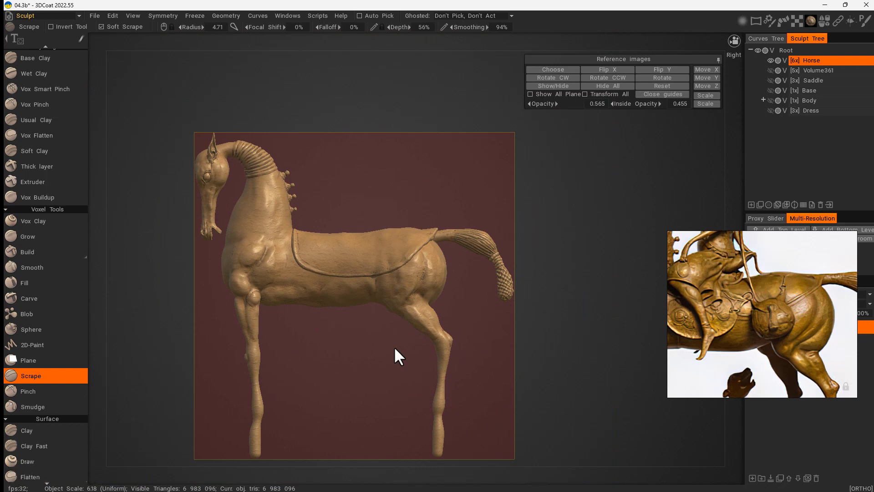
click(770, 71)
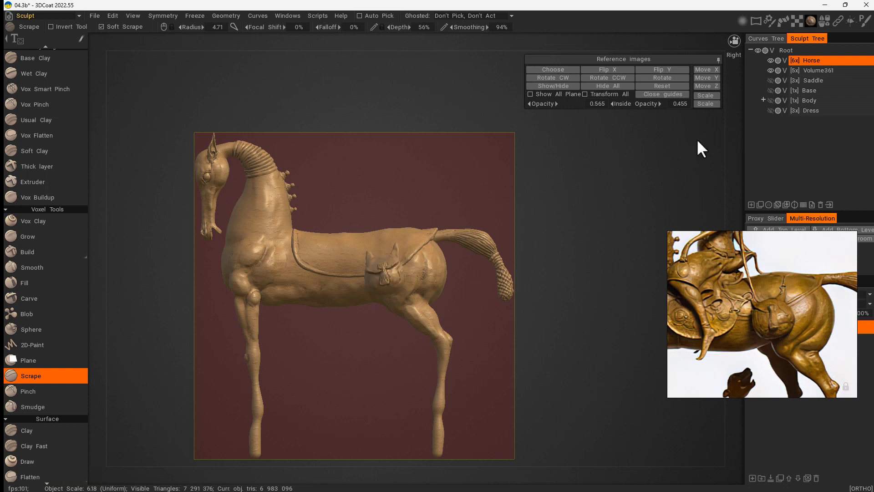
middle_drag(722, 309, 785, 306)
click(770, 81)
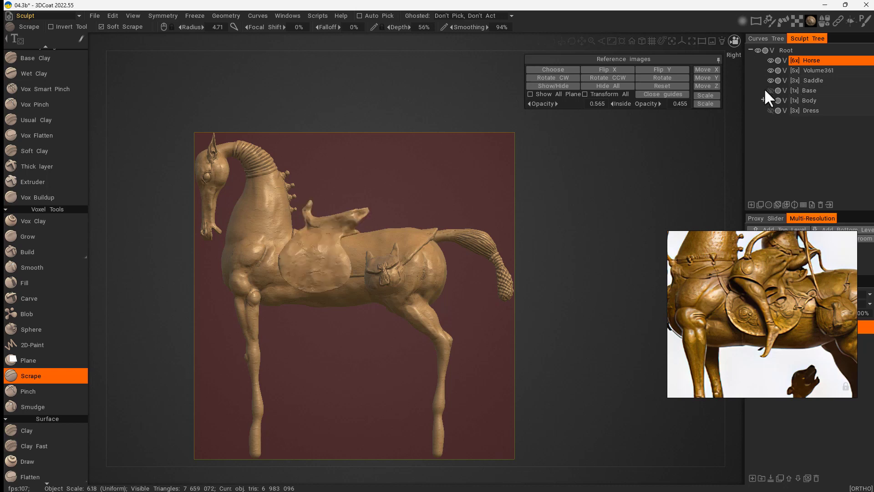
drag(541, 314, 528, 332)
right_drag(529, 332, 551, 375)
middle_drag(551, 375, 469, 488)
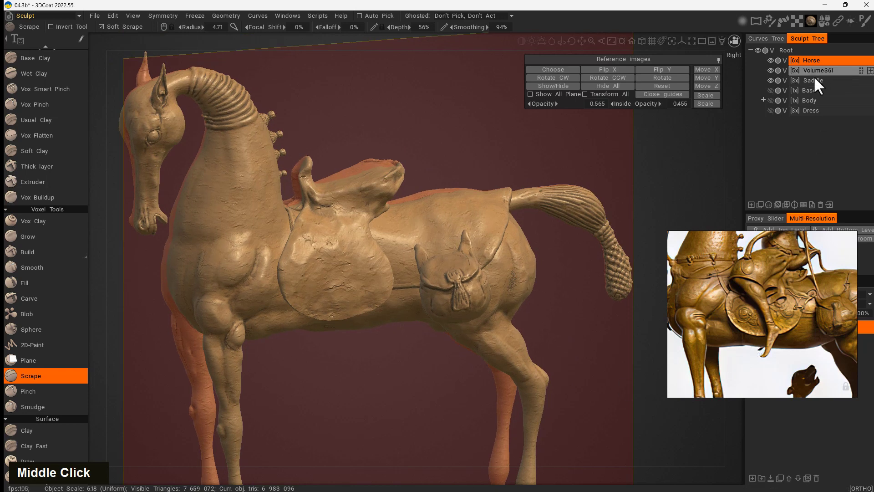
click(826, 80)
mouse_move(395, 376)
mouse_down()
mouse_move(283, 374)
mouse_move(400, 386)
mouse_up()
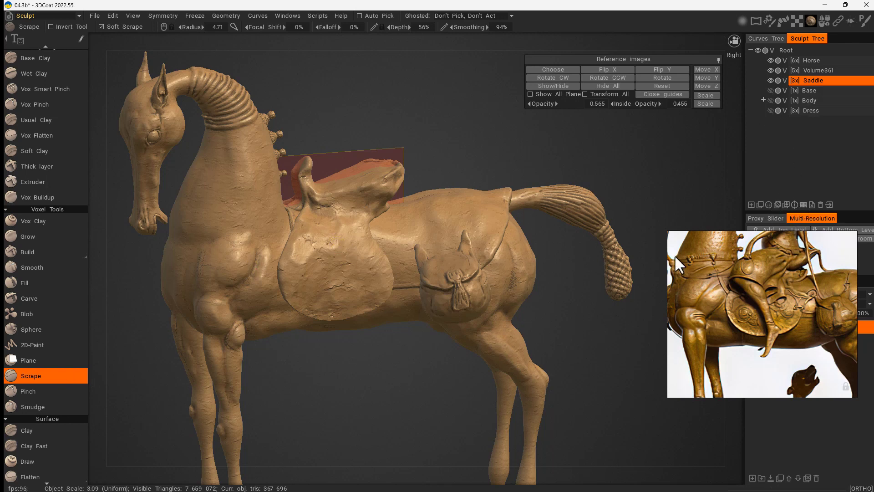
- Increase the saddle's resolution to 6x and even out its side flap with the Scrape tool at radius 4.71 and depth 56%
drag(320, 374, 406, 374)
mouse_move(375, 212)
mouse_down()
mouse_move(357, 273)
mouse_move(363, 240)
mouse_move(324, 266)
mouse_up()
double_click(369, 353)
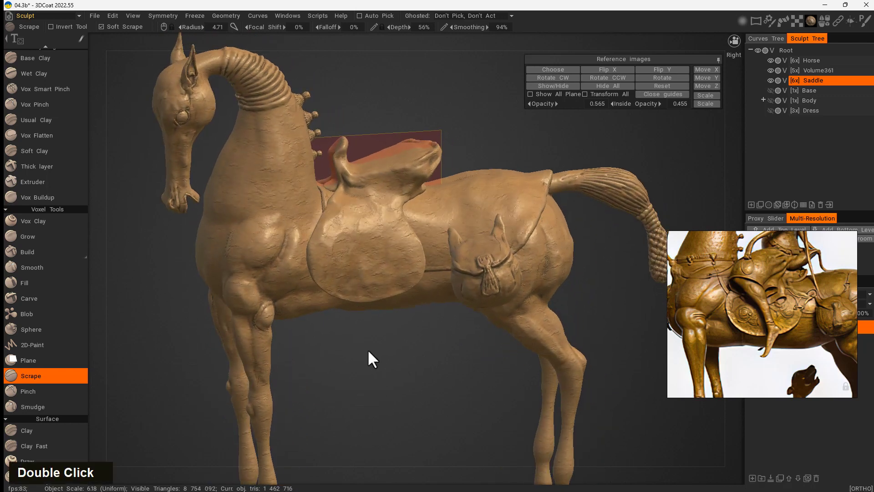
mouse_move(336, 235)
mouse_down()
mouse_move(331, 228)
mouse_move(315, 255)
mouse_up()
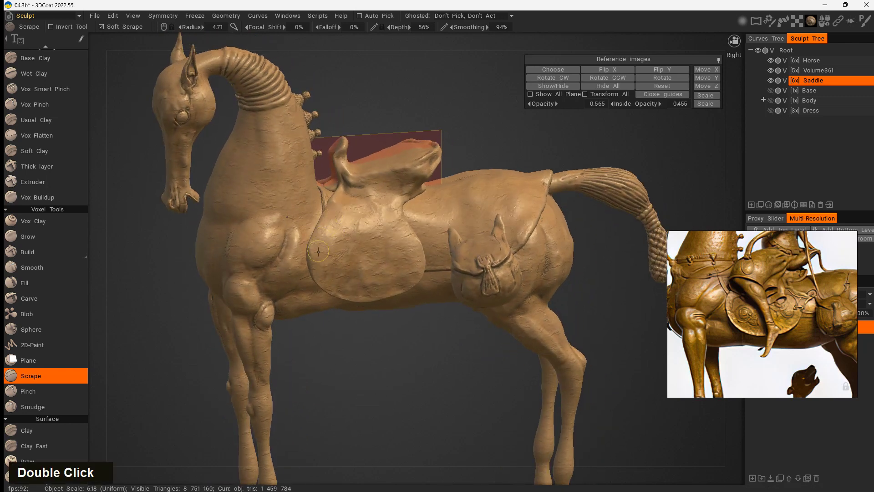
mouse_move(343, 211)
mouse_down()
mouse_move(340, 231)
mouse_move(396, 201)
mouse_move(365, 257)
mouse_up()
drag(410, 378, 371, 381)
mouse_move(386, 217)
mouse_down()
mouse_move(392, 251)
mouse_move(389, 244)
mouse_up()
- Scrape the saddle flap's lower edges and the remaining saddle surfaces from below and behind at radius 4.71
mouse_move(376, 381)
mouse_down()
mouse_move(425, 265)
mouse_move(412, 252)
mouse_up()
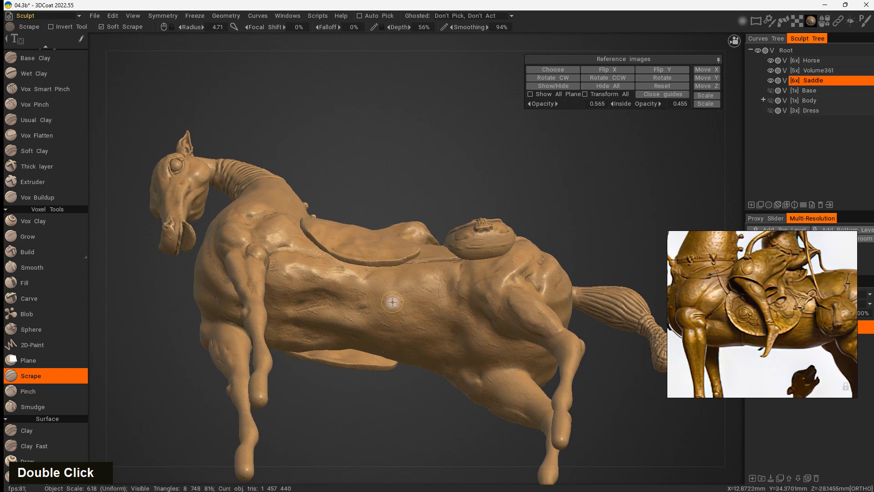
mouse_move(387, 346)
mouse_down()
mouse_move(337, 440)
mouse_move(351, 356)
mouse_up()
mouse_move(369, 296)
mouse_down()
mouse_move(363, 311)
mouse_move(329, 328)
mouse_move(351, 308)
mouse_up()
mouse_move(302, 413)
mouse_down()
mouse_move(332, 380)
mouse_move(297, 368)
mouse_up()
mouse_move(280, 277)
mouse_down()
mouse_move(274, 309)
mouse_move(291, 336)
mouse_move(283, 332)
mouse_move(317, 335)
mouse_up()
drag(319, 406, 342, 392)
mouse_move(304, 286)
mouse_down()
mouse_move(298, 312)
mouse_move(289, 309)
mouse_move(309, 314)
mouse_up()
mouse_move(416, 282)
mouse_down()
mouse_move(445, 254)
mouse_move(414, 234)
mouse_move(420, 228)
mouse_move(326, 365)
mouse_move(286, 379)
mouse_move(302, 386)
mouse_move(365, 370)
mouse_move(332, 384)
mouse_move(419, 267)
mouse_up()
- Reshape the saddle flap against the horse's flank with the Move tool, using radius 13.9 and MoveDegree 51%
key(space)
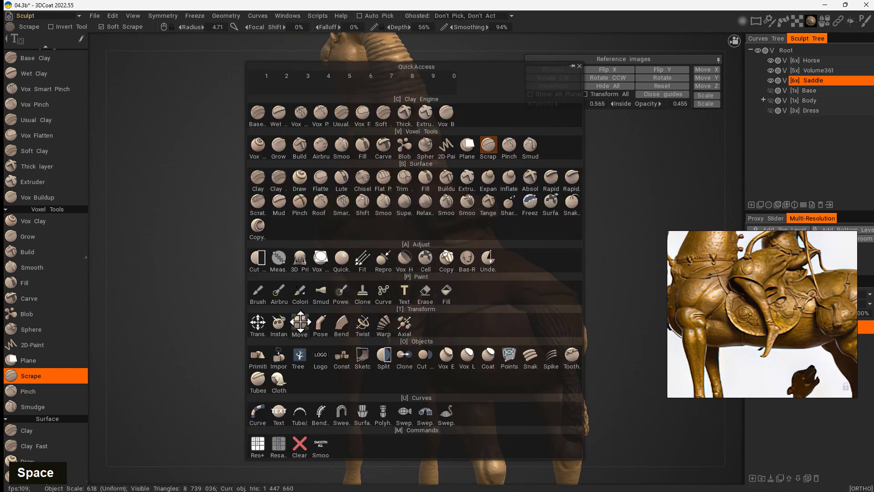
double_click(300, 323)
right_click(392, 280)
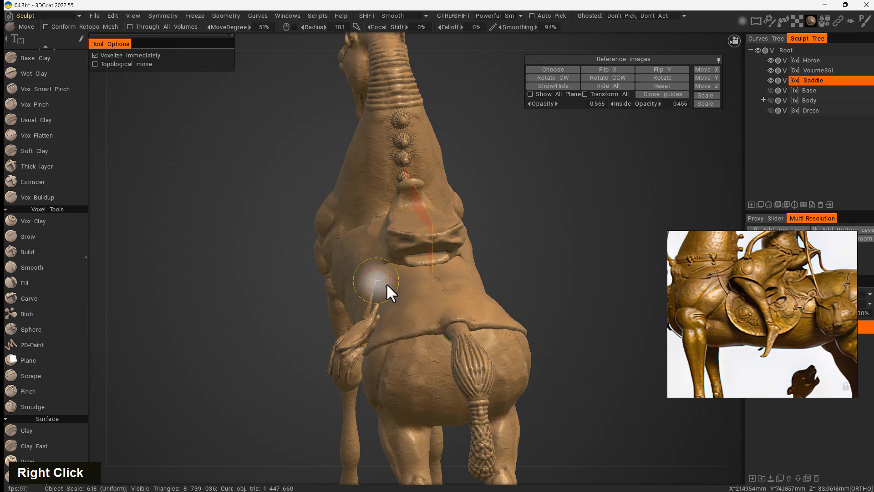
right_drag(386, 282, 406, 283)
middle_drag(373, 277, 498, 387)
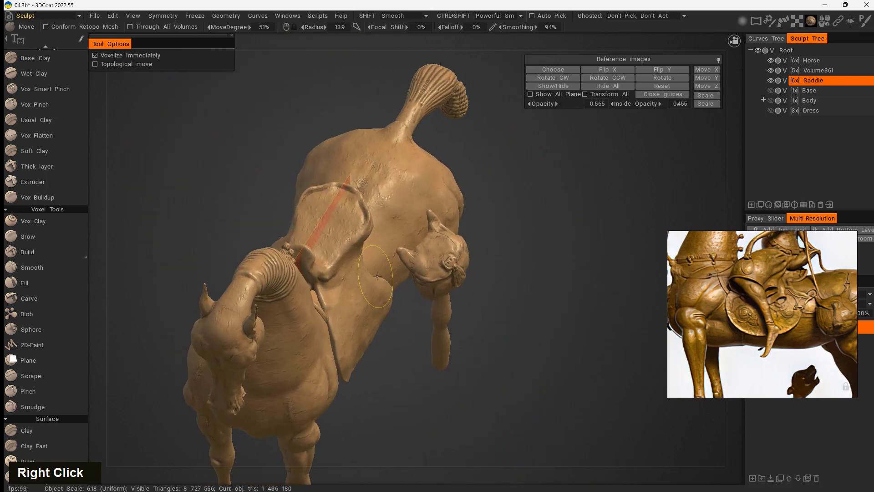
mouse_move(377, 276)
middle_down()
mouse_move(396, 410)
mouse_move(268, 362)
mouse_move(286, 345)
mouse_move(438, 348)
mouse_move(420, 327)
middle_up()
mouse_move(337, 269)
right_down()
mouse_move(326, 269)
mouse_move(336, 268)
right_up()
middle_drag(335, 269, 448, 276)
right_drag(448, 276, 442, 269)
middle_drag(406, 345, 567, 320)
- Flatten the reshaped saddle flap's outer face with the Scrape tool at radius 3.90 and depth 56%
click(45, 376)
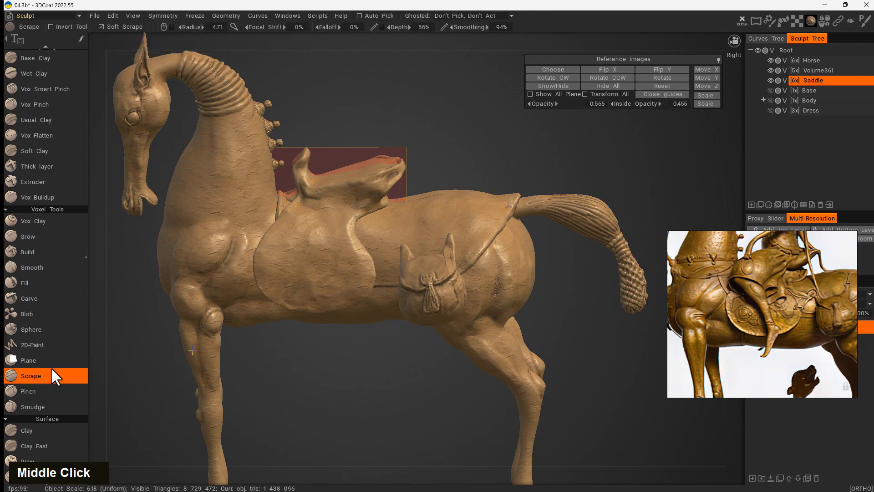
right_click(347, 247)
mouse_move(351, 214)
mouse_down()
mouse_move(351, 248)
mouse_move(342, 228)
mouse_move(317, 261)
mouse_move(310, 237)
mouse_move(318, 273)
mouse_move(347, 234)
mouse_move(365, 275)
mouse_move(350, 267)
mouse_move(338, 299)
mouse_move(335, 256)
mouse_up()
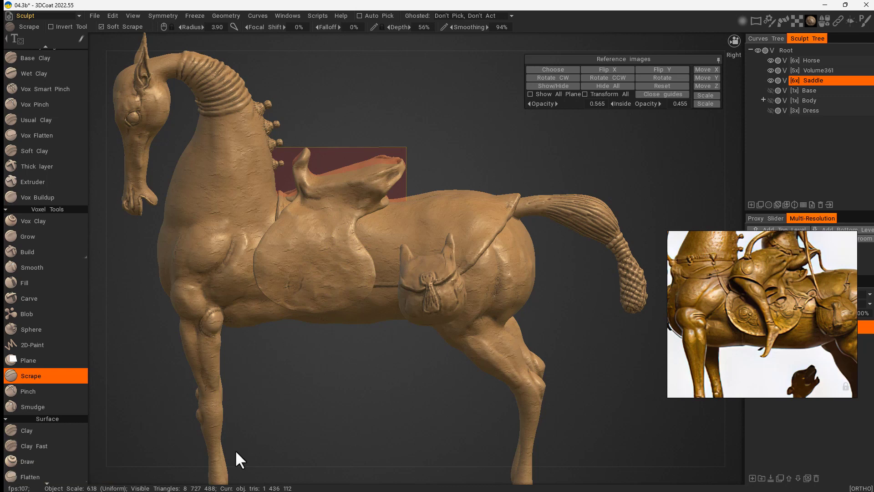
- Sculpt a raised spiral ornament on the front half of the saddle flap with the Grow tool at radius 1.70 and depth 272%
drag(384, 390, 388, 379)
middle_drag(371, 365, 431, 366)
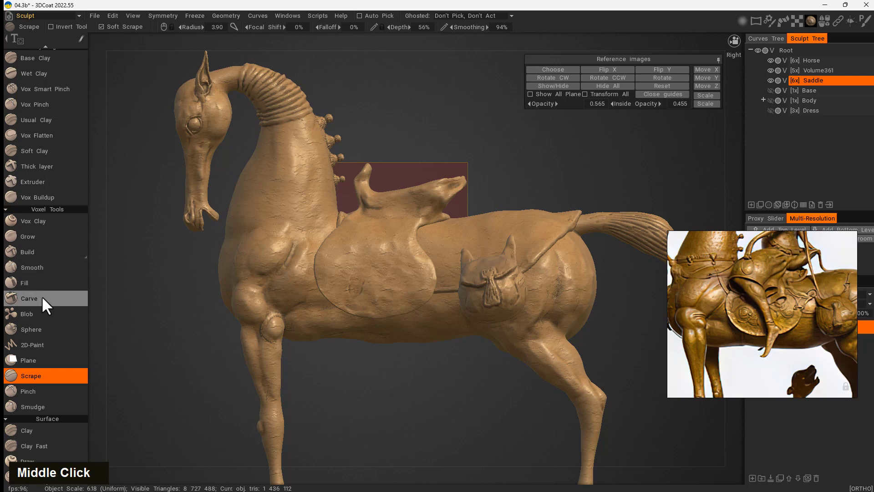
click(50, 234)
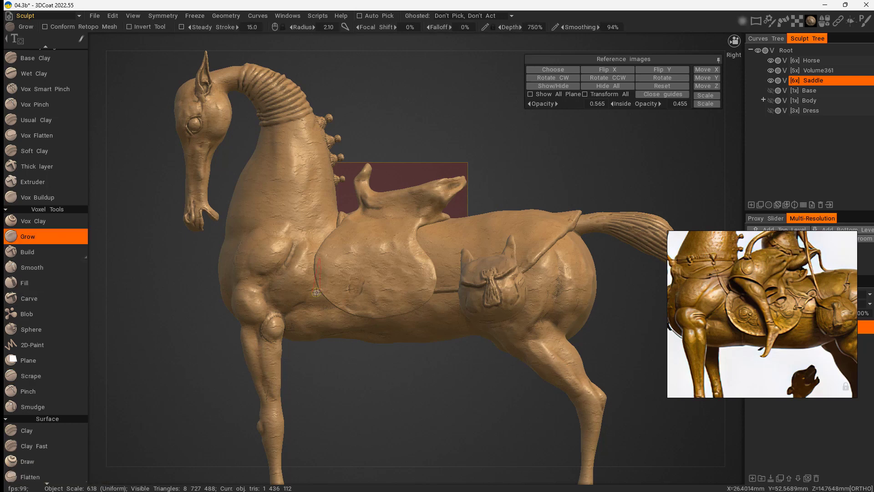
right_drag(388, 268, 388, 271)
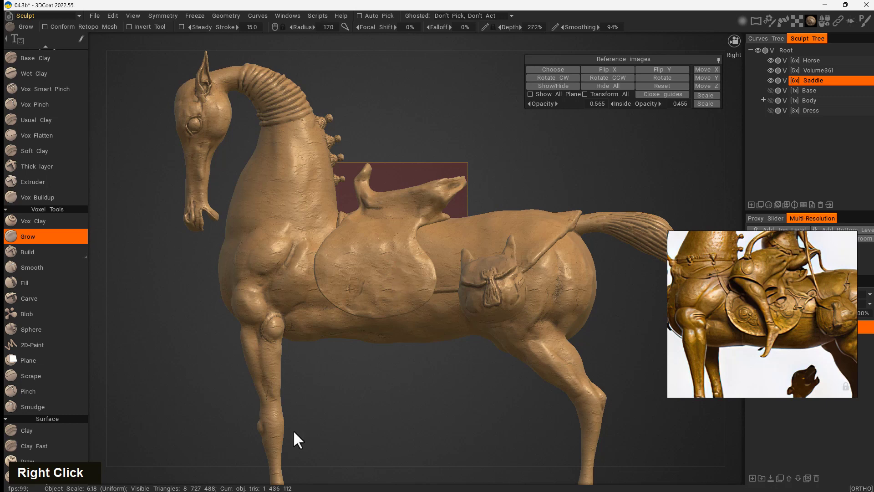
middle_drag(356, 381, 382, 380)
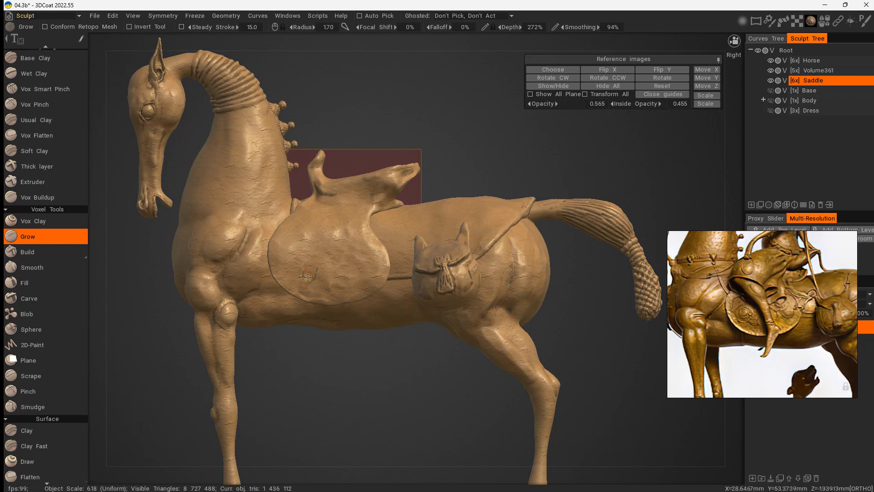
mouse_move(290, 272)
mouse_down()
mouse_move(289, 251)
mouse_move(310, 269)
mouse_move(312, 260)
mouse_move(310, 271)
mouse_move(299, 271)
mouse_move(305, 283)
mouse_move(296, 240)
mouse_up()
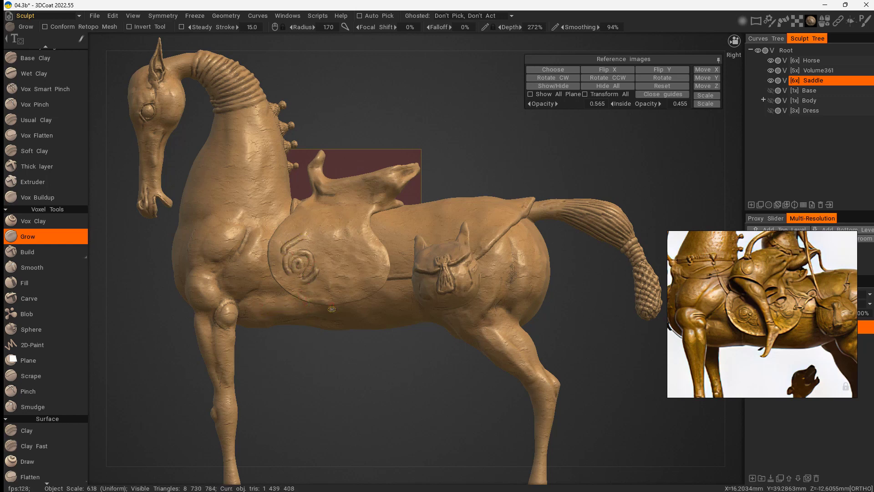
- Add raised curling scrolls across the saddle flap's rear half and curved ridges around the front spiral
mouse_move(369, 249)
mouse_down()
mouse_move(375, 257)
mouse_move(367, 262)
mouse_move(348, 239)
mouse_move(357, 272)
mouse_move(335, 292)
mouse_up()
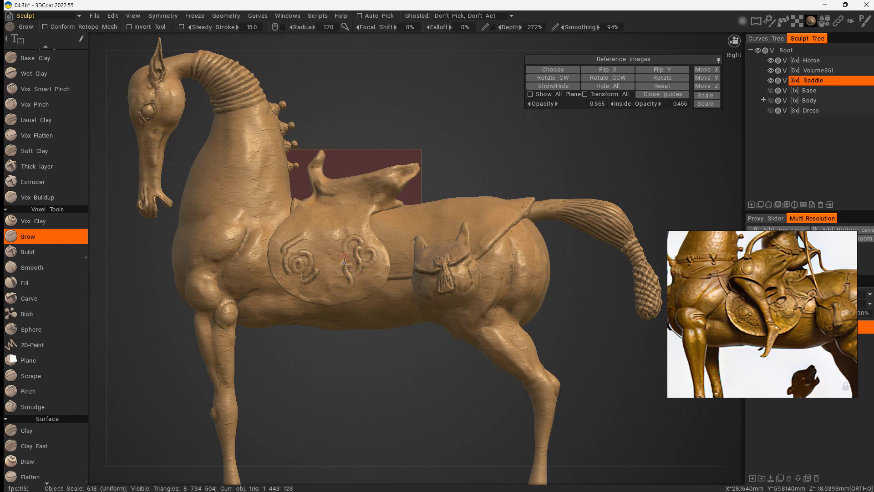
mouse_move(344, 262)
mouse_down()
mouse_move(340, 256)
mouse_move(308, 286)
mouse_move(316, 288)
mouse_move(305, 258)
mouse_move(286, 272)
mouse_up()
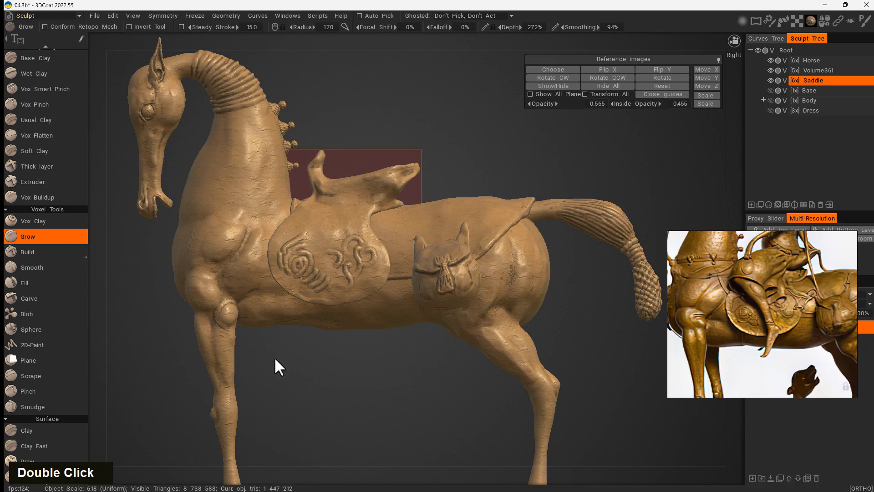
mouse_move(364, 258)
mouse_down()
mouse_move(351, 246)
mouse_move(368, 246)
mouse_up()
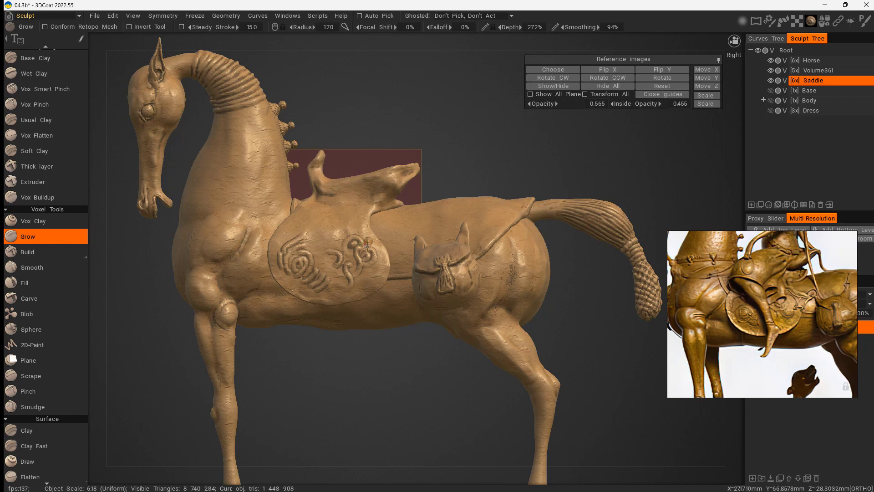
click(364, 273)
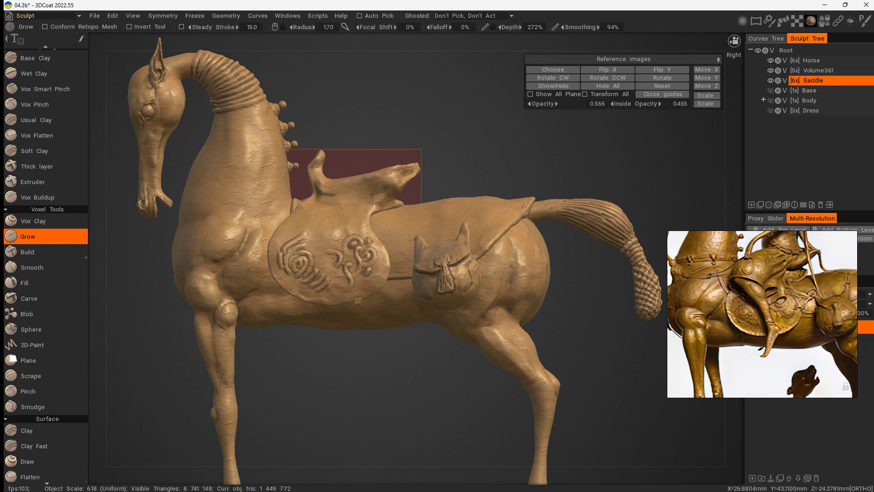
drag(379, 264, 360, 278)
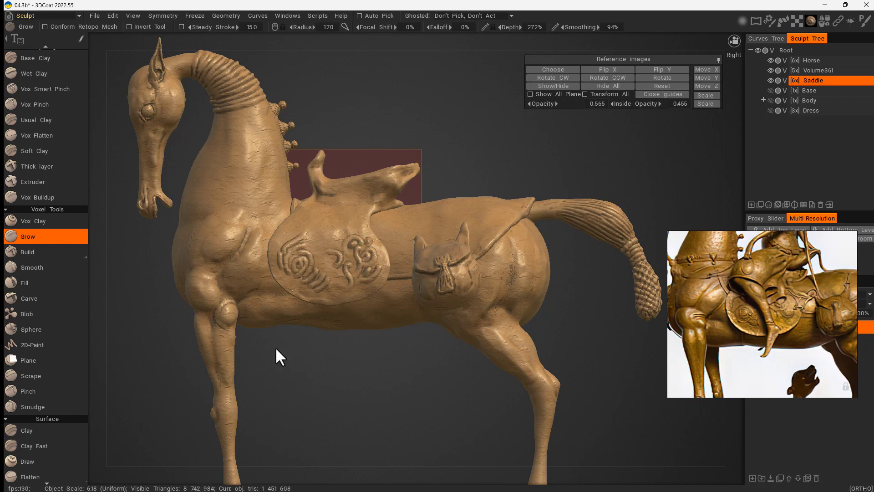
mouse_move(341, 251)
mouse_down()
mouse_move(336, 231)
mouse_move(317, 225)
mouse_move(315, 246)
mouse_move(342, 282)
mouse_move(337, 276)
mouse_up()
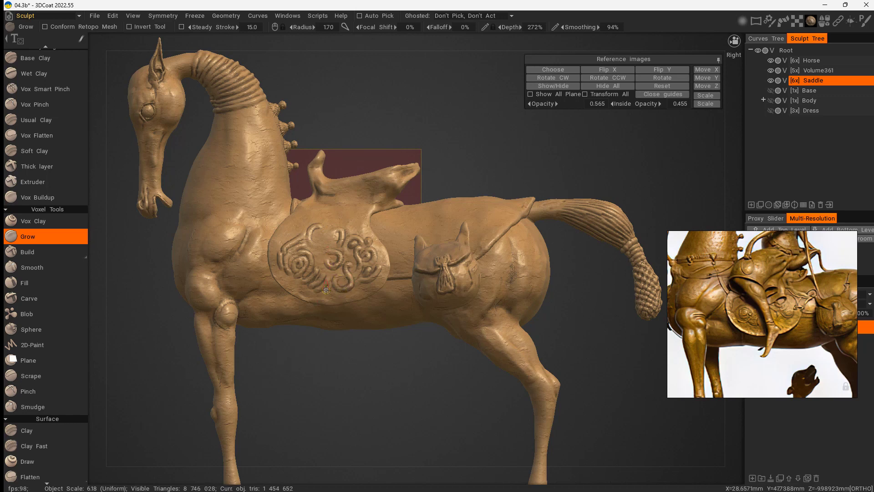
mouse_move(295, 233)
mouse_down()
mouse_move(295, 221)
mouse_move(281, 243)
mouse_up()
- Soften the grooves between the saddle flap's scrolls with the Fill tool at radius 2.09 and depth 59%
mouse_move(232, 453)
mouse_down()
mouse_move(432, 410)
mouse_move(351, 378)
mouse_up()
right_drag(351, 379, 343, 403)
middle_drag(343, 402, 323, 378)
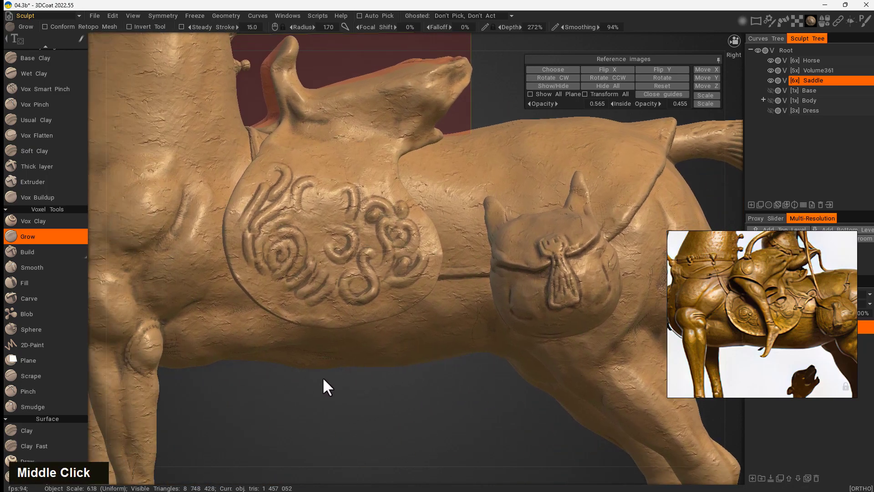
click(41, 283)
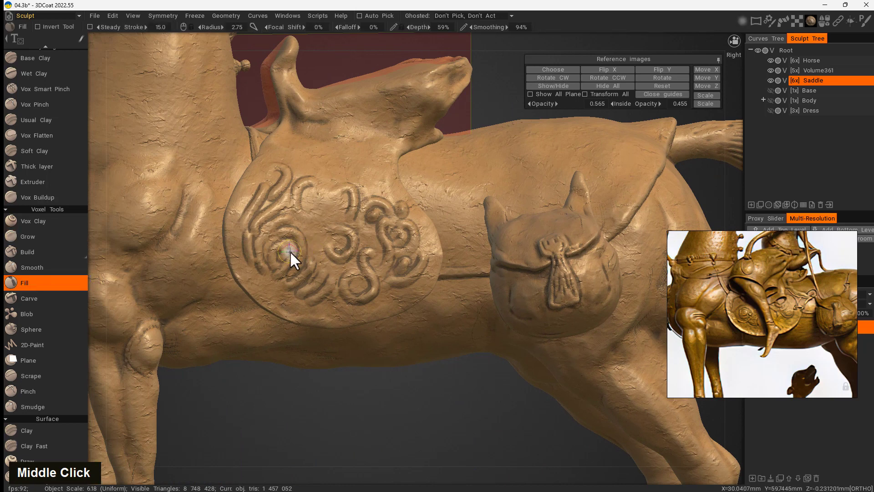
right_drag(290, 251, 292, 251)
mouse_move(293, 250)
mouse_down()
mouse_move(293, 241)
mouse_move(275, 256)
mouse_move(290, 253)
mouse_up()
right_drag(290, 254, 283, 250)
mouse_move(350, 249)
mouse_down()
mouse_move(347, 241)
mouse_move(336, 256)
mouse_move(337, 240)
mouse_up()
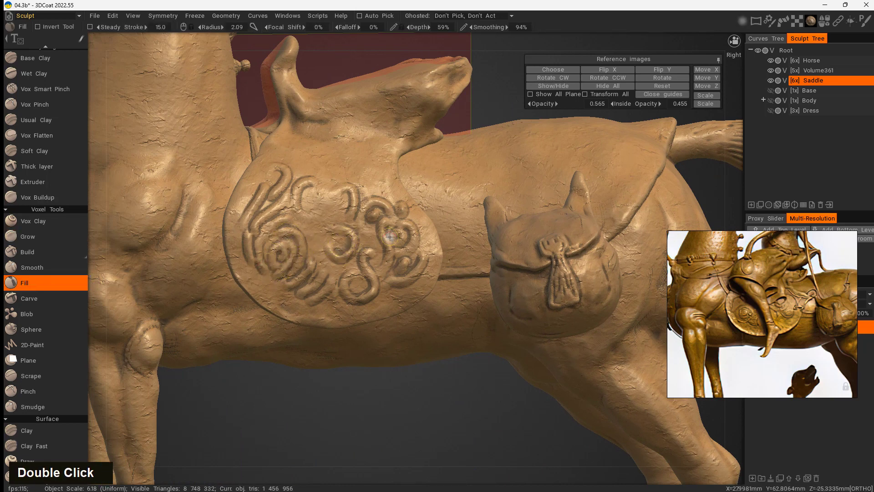
mouse_move(389, 236)
mouse_down()
mouse_move(403, 230)
mouse_move(382, 227)
mouse_move(376, 205)
mouse_up()
drag(370, 288, 360, 292)
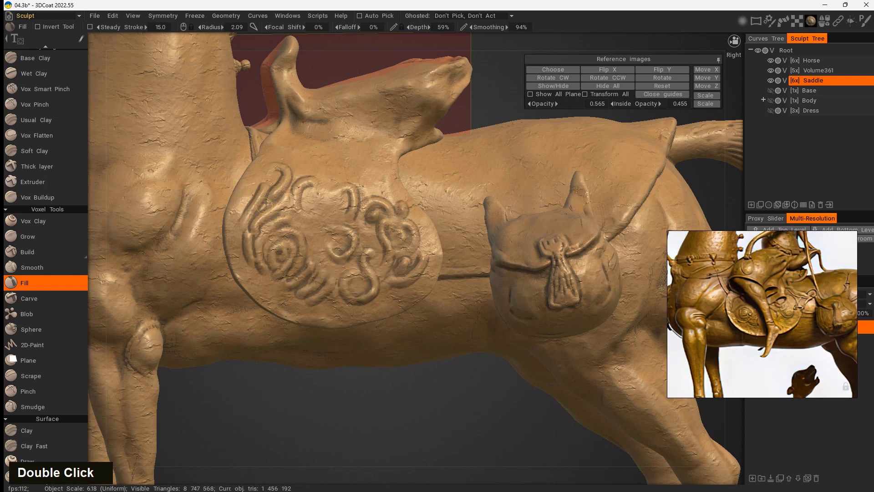
mouse_move(266, 203)
mouse_down()
mouse_move(247, 217)
mouse_move(253, 201)
mouse_move(273, 275)
mouse_move(247, 243)
mouse_up()
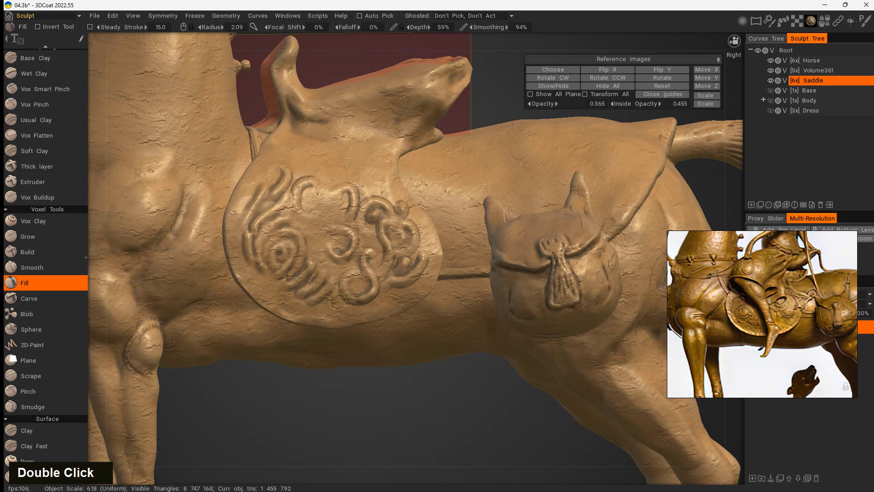
drag(338, 302, 381, 288)
- Flatten the upper scrolls on the saddle flap with the Scrape tool at radius 2.27 and depth 50%
mouse_move(177, 439)
mouse_down()
mouse_move(349, 445)
mouse_move(363, 416)
mouse_move(283, 412)
mouse_up()
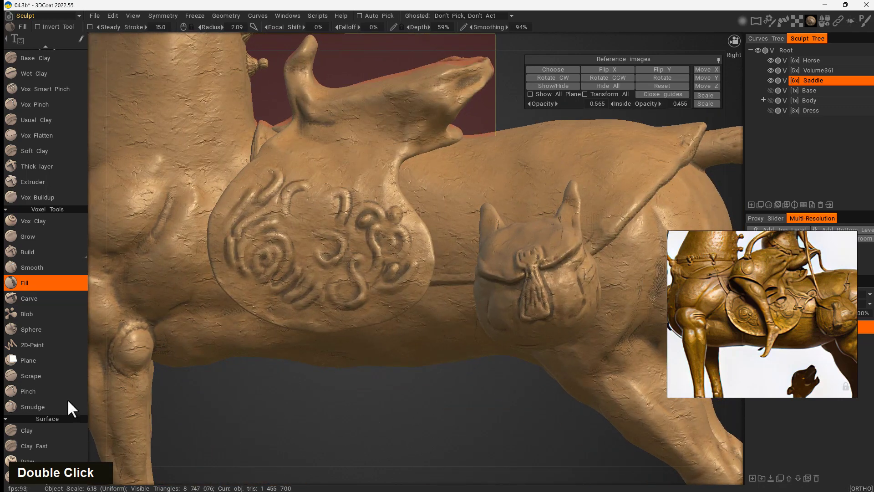
click(48, 376)
right_click(362, 235)
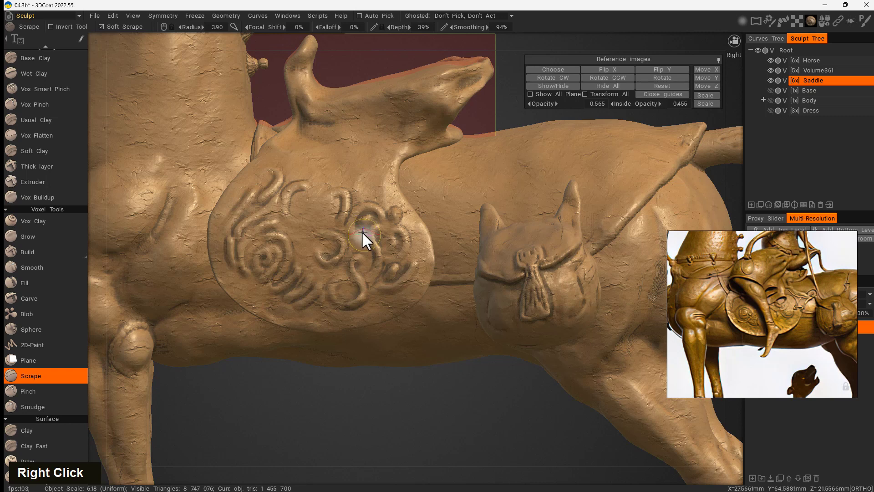
mouse_move(359, 230)
right_down()
mouse_move(389, 211)
mouse_move(381, 211)
right_up()
click(395, 214)
drag(374, 212, 338, 189)
mouse_move(286, 200)
mouse_down()
mouse_move(302, 189)
mouse_move(267, 194)
mouse_move(255, 210)
mouse_up()
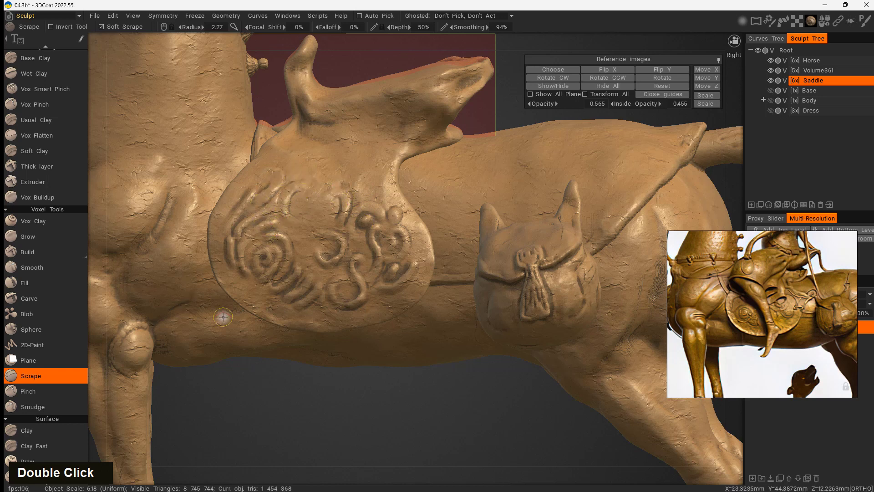
- Flatten the front spiral and the lower scrolls on the saddle flap with the Scrape tool at radius 2.27 and depth 50%
mouse_move(279, 269)
mouse_down()
mouse_move(288, 241)
mouse_move(257, 278)
mouse_move(232, 267)
mouse_move(225, 245)
mouse_up()
mouse_move(340, 309)
mouse_down()
mouse_move(357, 304)
mouse_move(369, 277)
mouse_move(366, 293)
mouse_move(413, 264)
mouse_up()
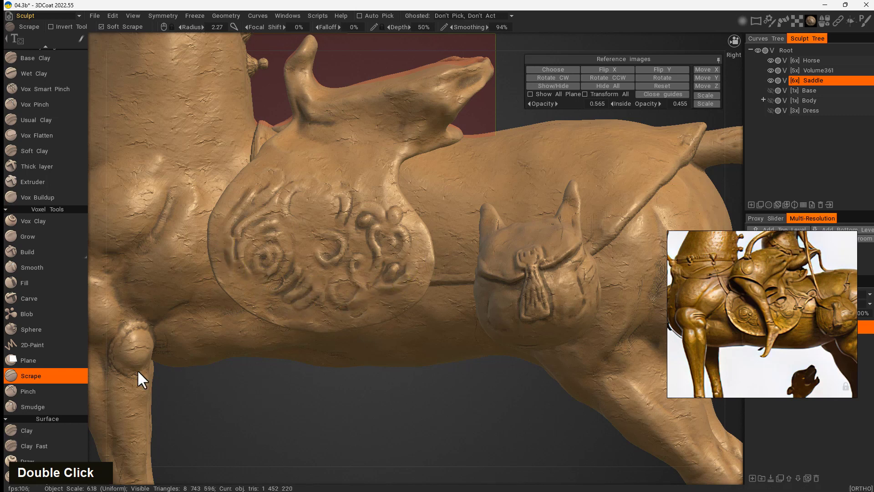
- Add a thin raised rim around the saddle flap's edge with the Grow tool at radius 0.723 and depth 272%
click(40, 235)
right_click(387, 203)
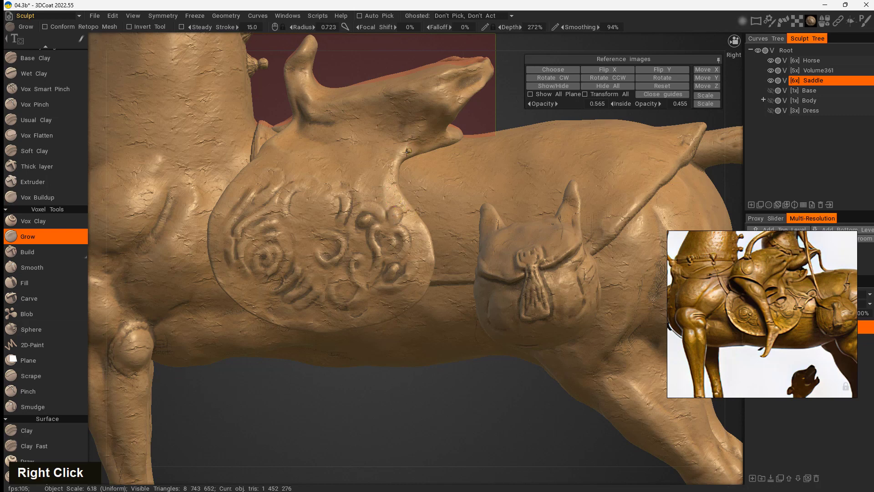
mouse_move(407, 152)
mouse_down()
mouse_move(395, 187)
mouse_move(429, 242)
mouse_move(428, 267)
mouse_up()
mouse_move(393, 410)
mouse_down()
mouse_move(441, 412)
mouse_move(449, 403)
mouse_up()
mouse_move(444, 247)
mouse_down()
mouse_move(433, 277)
mouse_move(343, 307)
mouse_move(296, 304)
mouse_move(252, 263)
mouse_up()
mouse_move(263, 148)
mouse_down()
mouse_move(232, 200)
mouse_move(239, 252)
mouse_up()
drag(230, 210, 254, 270)
mouse_move(235, 236)
mouse_down()
mouse_move(248, 264)
mouse_move(307, 307)
mouse_up()
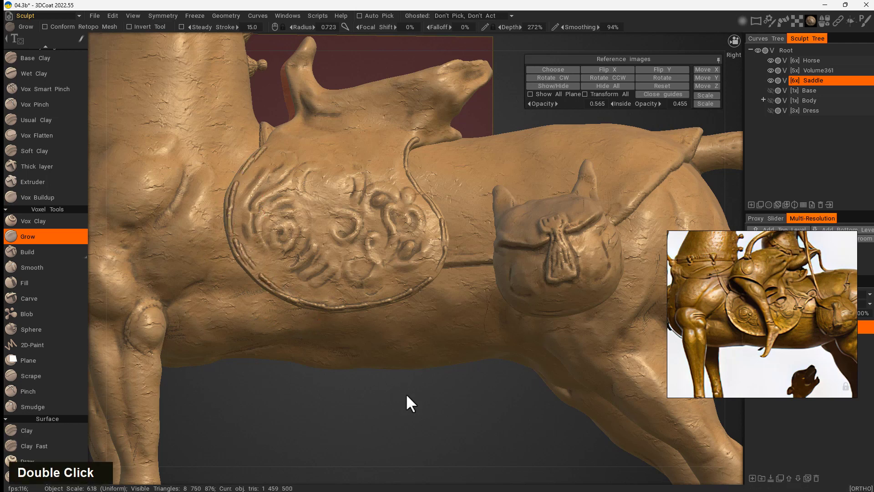
- Flatten the raised rim around the saddle flap with the Scrape tool at radius 2.27 and depth 69%
drag(405, 393, 374, 405)
right_drag(396, 250, 412, 253)
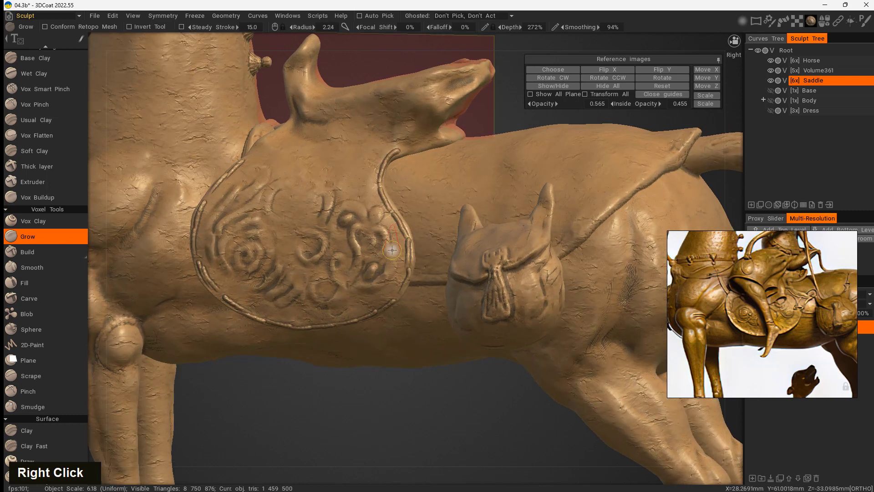
click(36, 378)
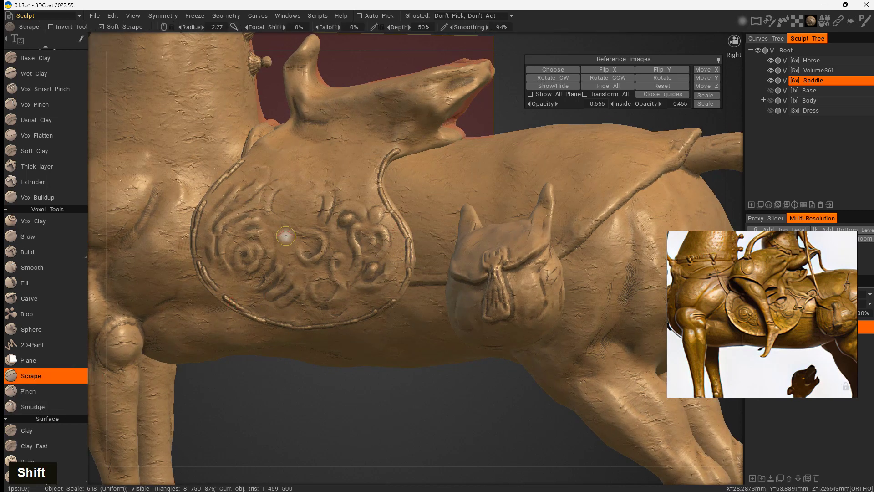
right_drag(377, 187, 380, 179)
mouse_move(398, 147)
mouse_down()
mouse_move(393, 154)
mouse_move(407, 143)
mouse_up()
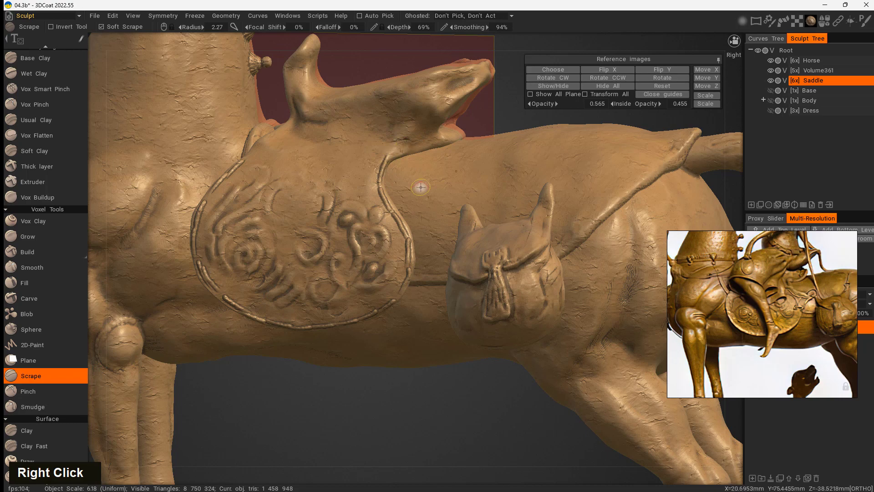
drag(493, 121, 465, 131)
mouse_move(384, 154)
mouse_down()
mouse_move(374, 198)
mouse_move(395, 235)
mouse_up()
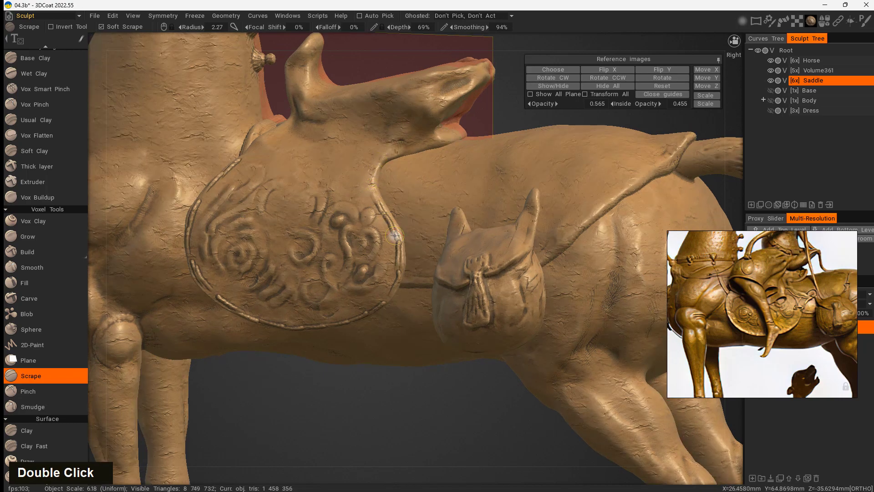
mouse_move(380, 204)
mouse_down()
mouse_move(395, 276)
mouse_move(396, 264)
mouse_up()
drag(359, 390, 382, 378)
mouse_move(411, 289)
mouse_down()
mouse_move(321, 315)
mouse_move(247, 290)
mouse_move(262, 298)
mouse_move(230, 274)
mouse_move(219, 198)
mouse_move(250, 159)
mouse_up()
mouse_move(305, 384)
right_down()
mouse_move(421, 401)
mouse_move(249, 370)
mouse_move(449, 370)
mouse_move(414, 340)
right_up()
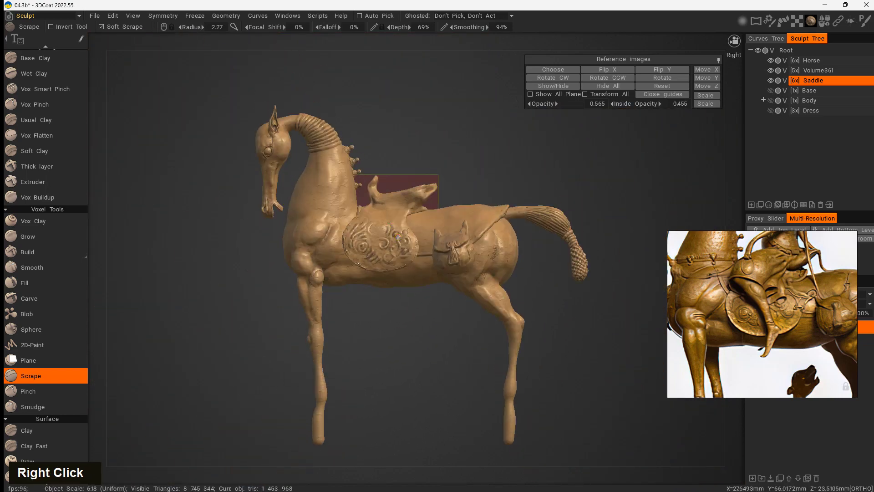
- Even out the saddle flap's whole ornament with broad Scrape strokes at radius 6.15 and depth 69%
right_drag(393, 239, 395, 234)
double_click(386, 227)
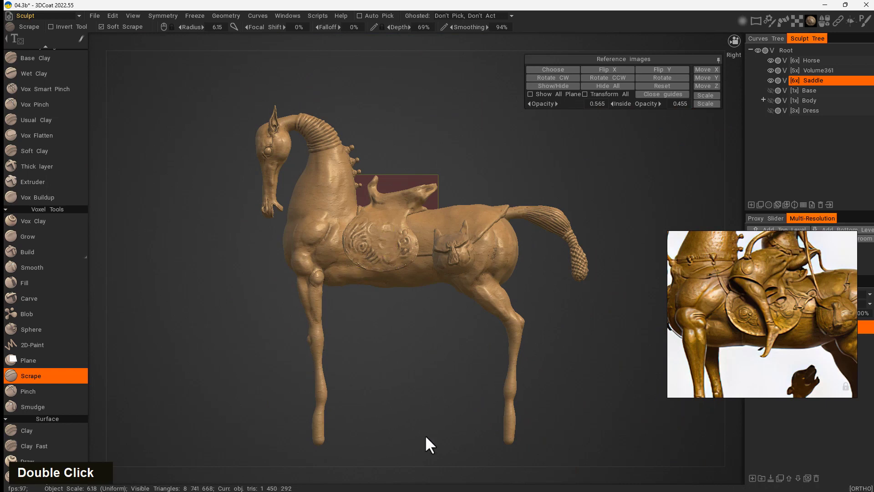
mouse_move(379, 266)
mouse_down()
mouse_move(354, 236)
mouse_move(339, 263)
mouse_up()
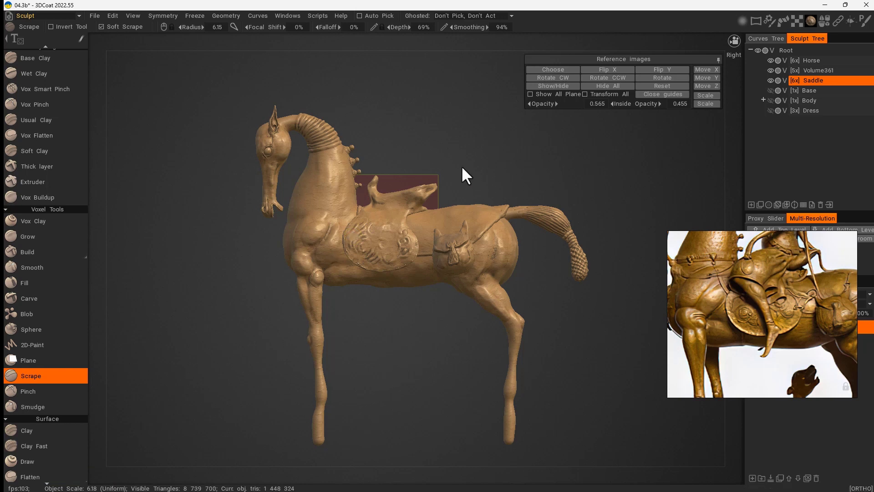
- Build up a raised rim along the edge of the saddle's rear end with Vox Buildup at radius 1.54 and depth 455%
right_drag(463, 176, 474, 193)
middle_drag(474, 194, 471, 261)
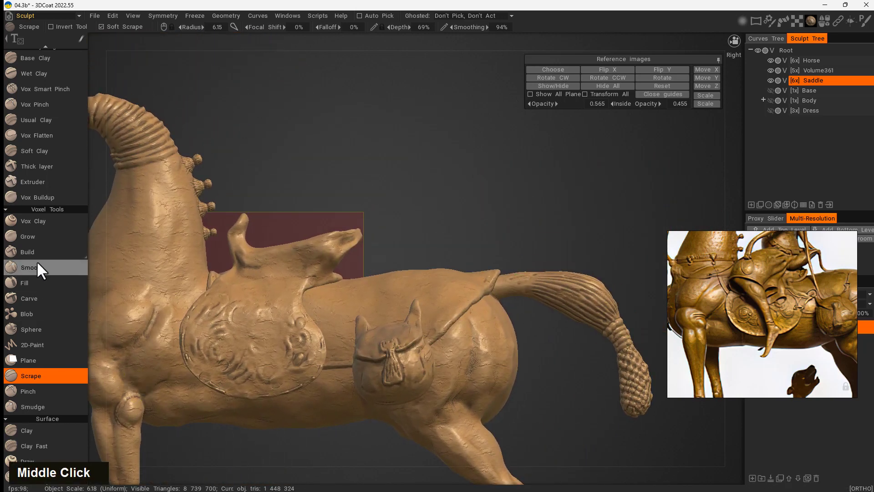
click(45, 197)
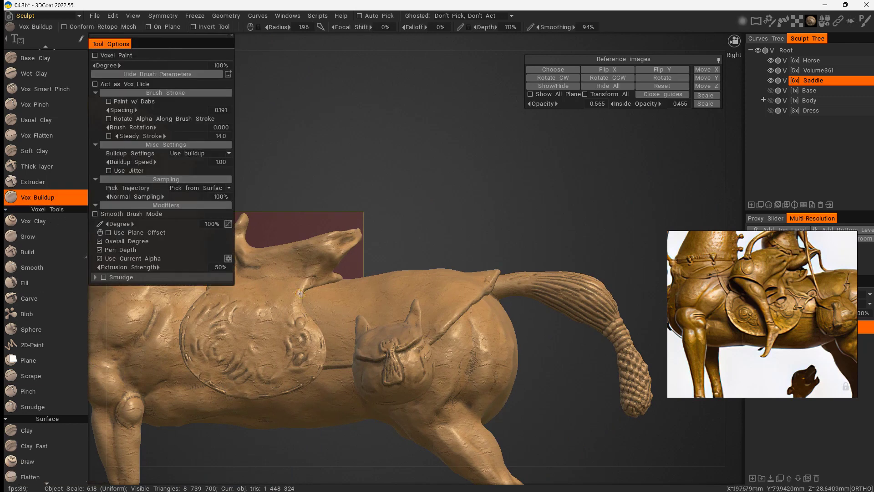
right_drag(323, 270, 325, 251)
drag(424, 251, 367, 257)
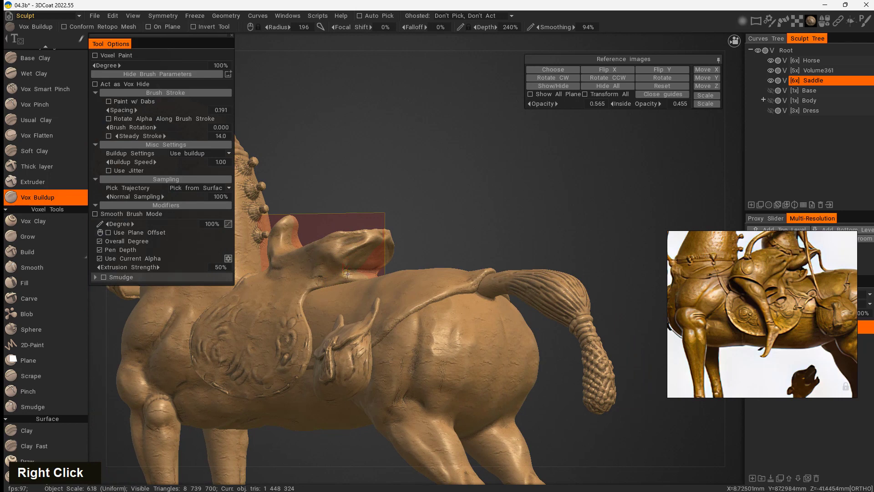
mouse_move(443, 236)
mouse_down()
mouse_move(452, 244)
mouse_move(422, 239)
mouse_up()
right_drag(422, 239, 448, 234)
middle_drag(453, 258, 485, 200)
middle_click(486, 203)
right_drag(399, 207, 378, 214)
drag(418, 185, 393, 210)
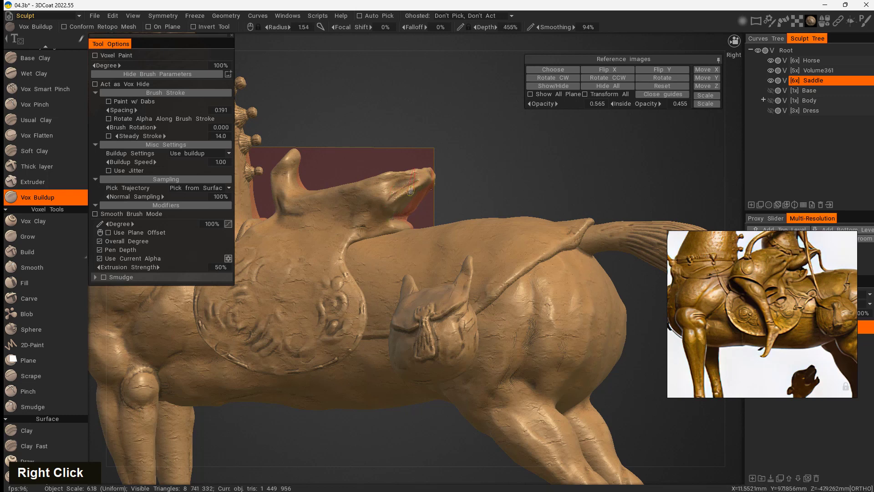
drag(395, 197, 364, 230)
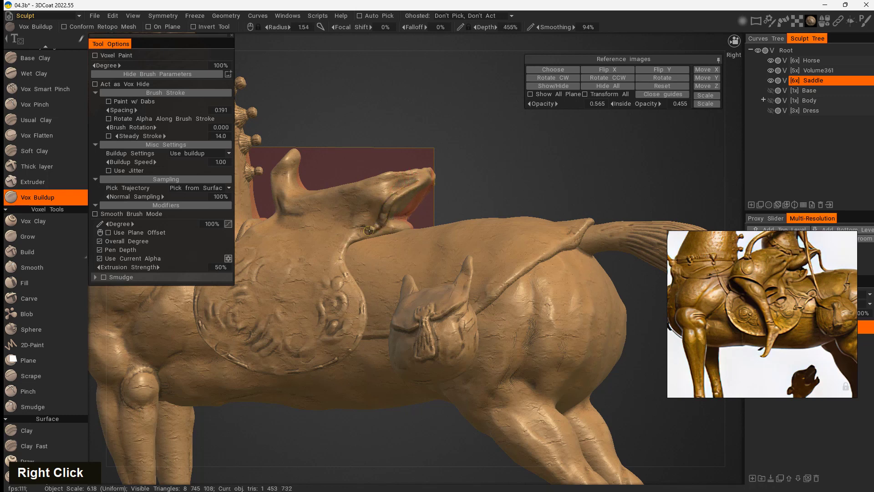
middle_drag(438, 219, 466, 185)
mouse_move(404, 205)
mouse_down()
mouse_move(394, 219)
mouse_move(426, 219)
mouse_up()
drag(495, 201, 549, 210)
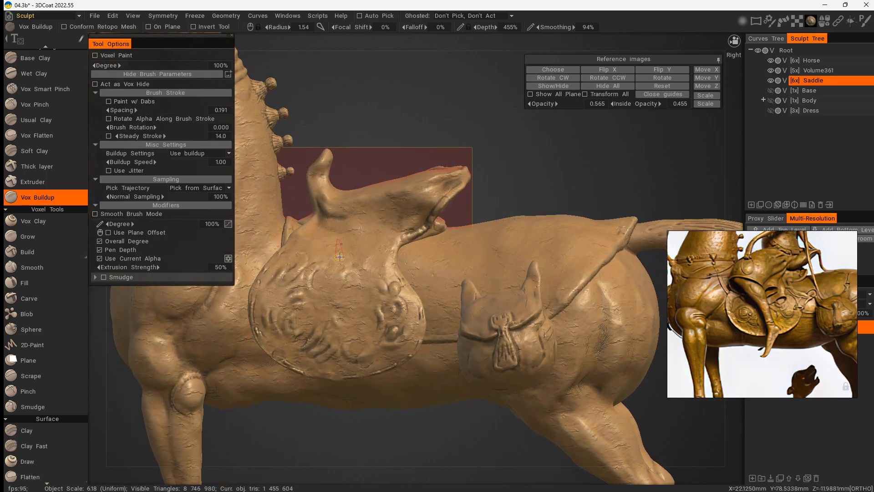
- Add a thin raised rim down the saddle horn and around its base with Vox Buildup at radius 0.849 and depth 455%
middle_drag(327, 180, 321, 161)
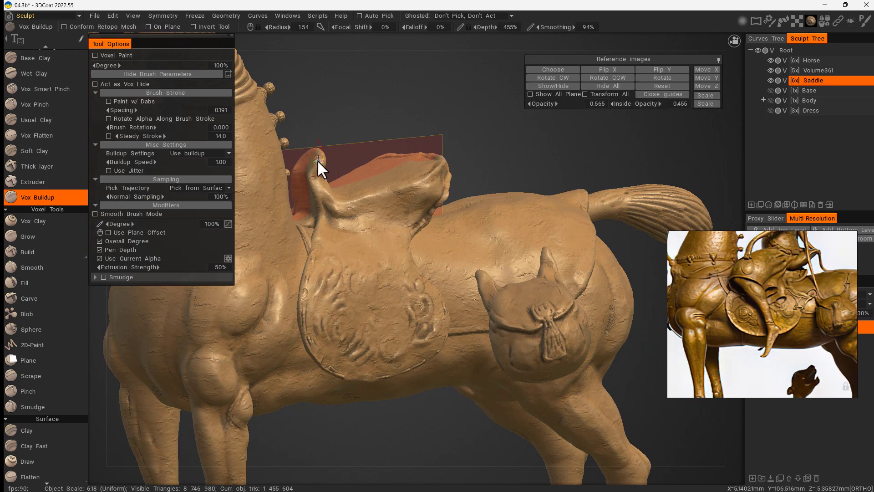
right_drag(319, 162, 316, 166)
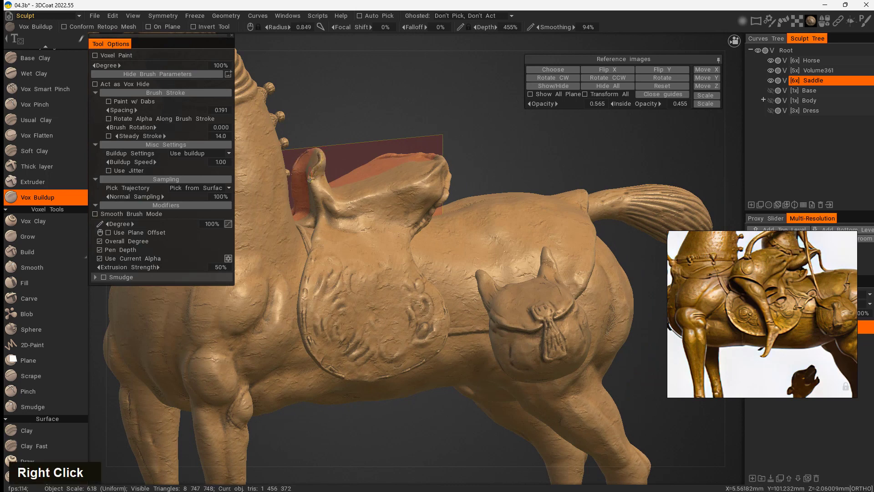
mouse_move(318, 157)
mouse_down()
mouse_move(324, 213)
mouse_move(320, 205)
mouse_move(309, 275)
mouse_up()
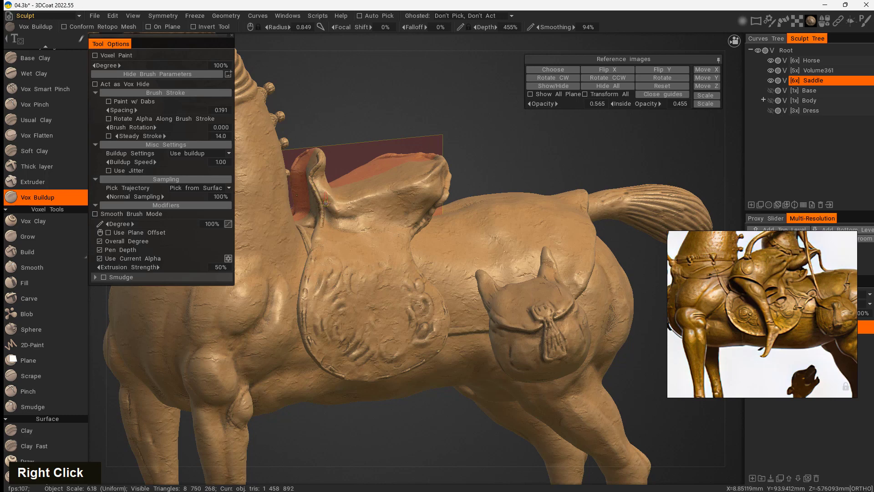
drag(326, 203, 351, 219)
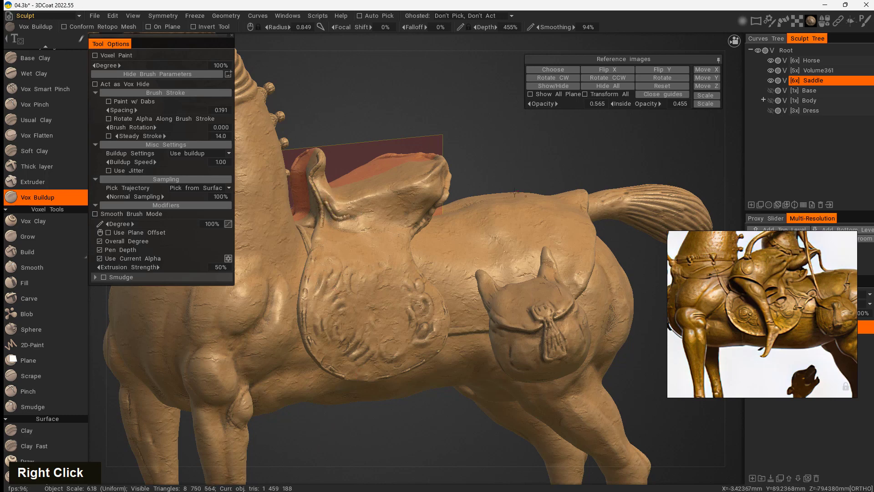
- Flatten the new rims on the saddle's rear end and horn with the Scrape tool, reducing its radius to 2.41 and raising its depth to 102%
right_drag(569, 157, 380, 158)
click(31, 376)
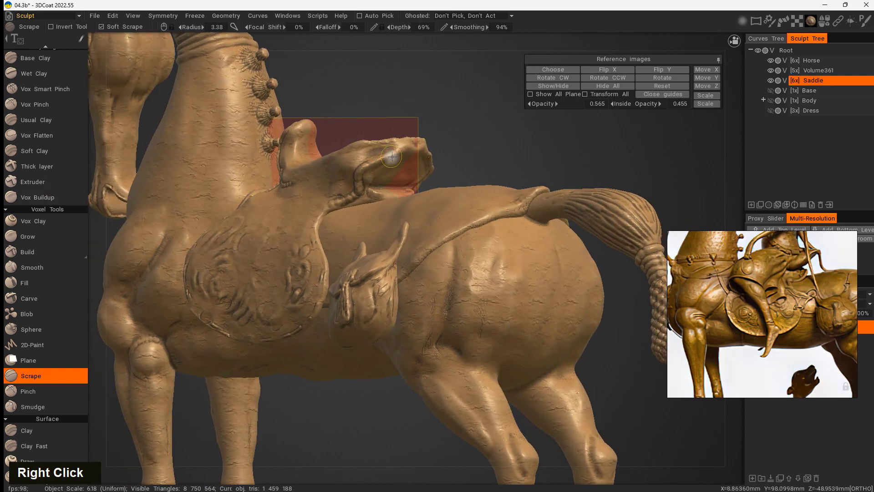
drag(394, 154, 362, 171)
right_drag(384, 158, 376, 160)
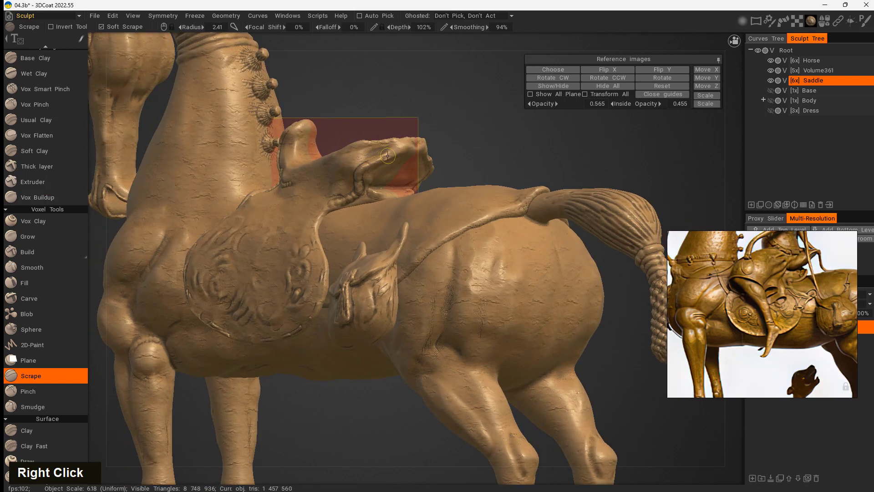
mouse_move(377, 159)
mouse_down()
mouse_move(360, 172)
mouse_move(360, 188)
mouse_move(314, 212)
mouse_move(326, 216)
mouse_up()
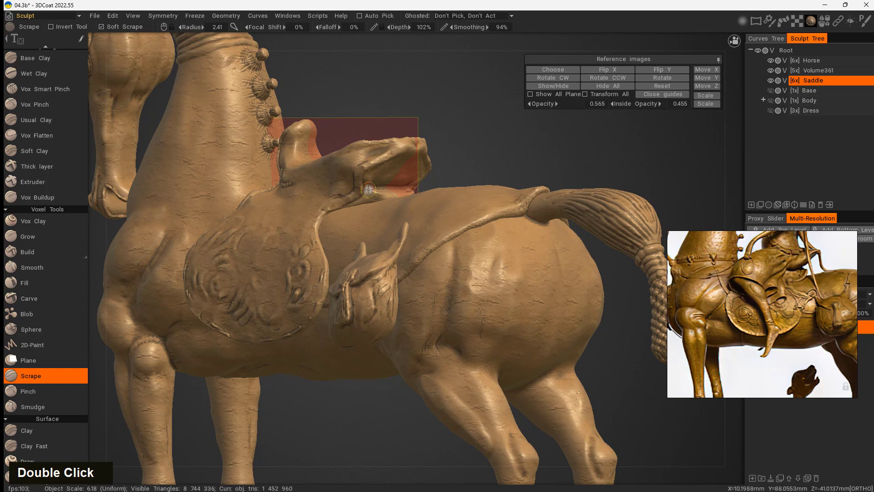
drag(458, 174, 601, 168)
mouse_move(360, 200)
mouse_down()
mouse_move(324, 196)
mouse_move(309, 182)
mouse_move(305, 155)
mouse_up()
drag(346, 116, 397, 130)
drag(305, 158, 317, 207)
drag(339, 271, 488, 167)
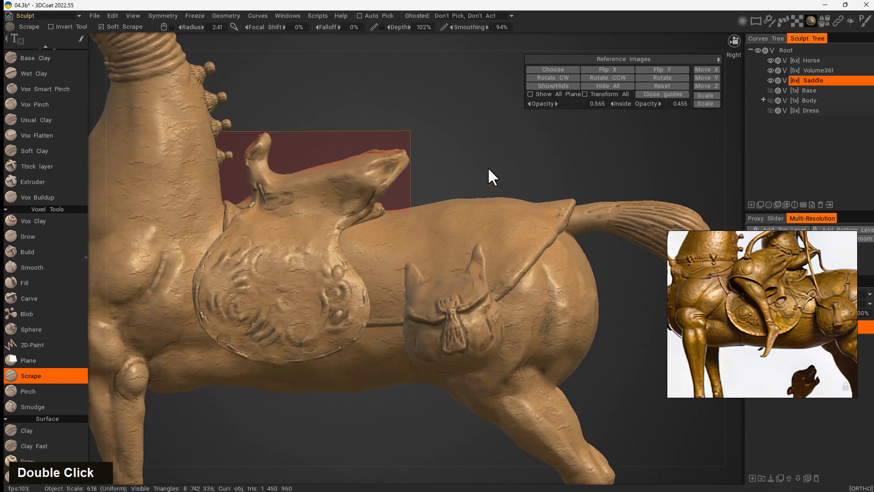
- Make the Base, the Dress and all Body parts (Legs, Head, Left hand, Right hand) visible alongside the horse
right_drag(488, 166, 296, 135)
drag(399, 381, 399, 389)
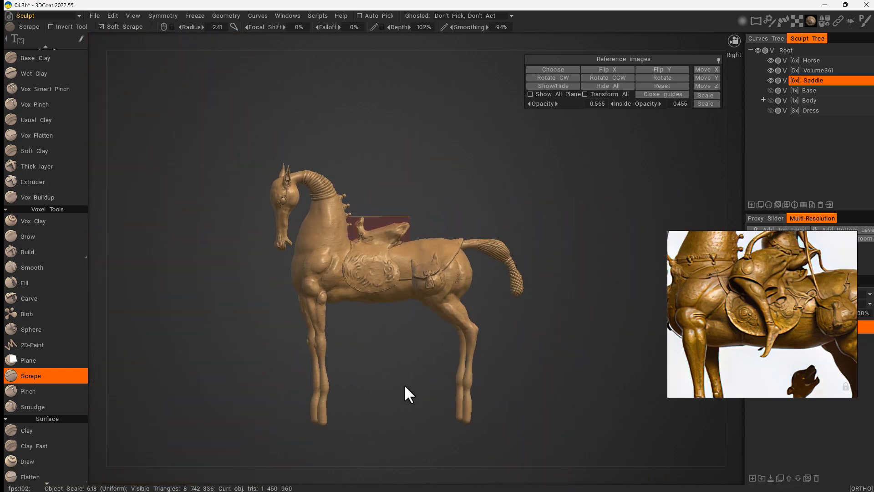
drag(404, 392, 384, 405)
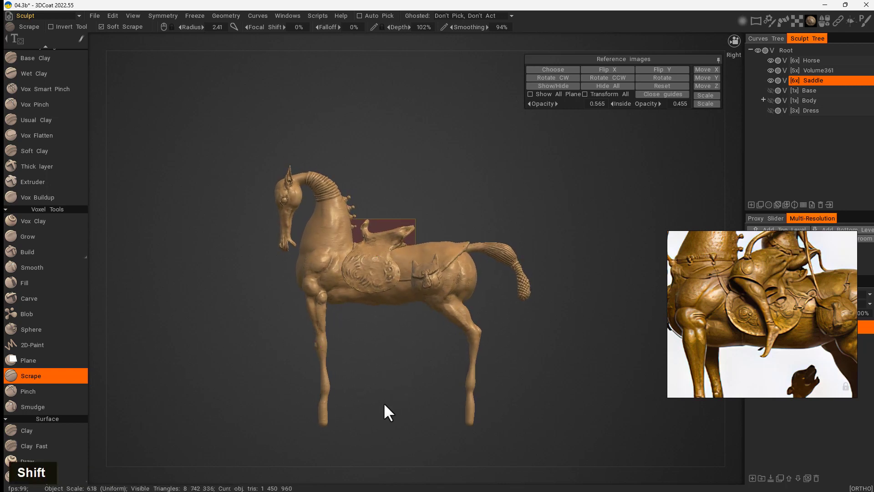
click(770, 91)
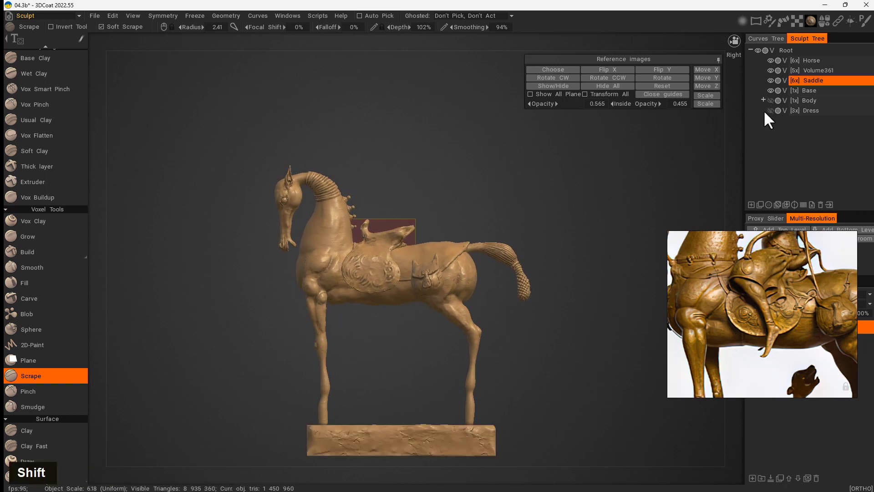
click(763, 100)
double_click(776, 110)
click(778, 120)
click(778, 130)
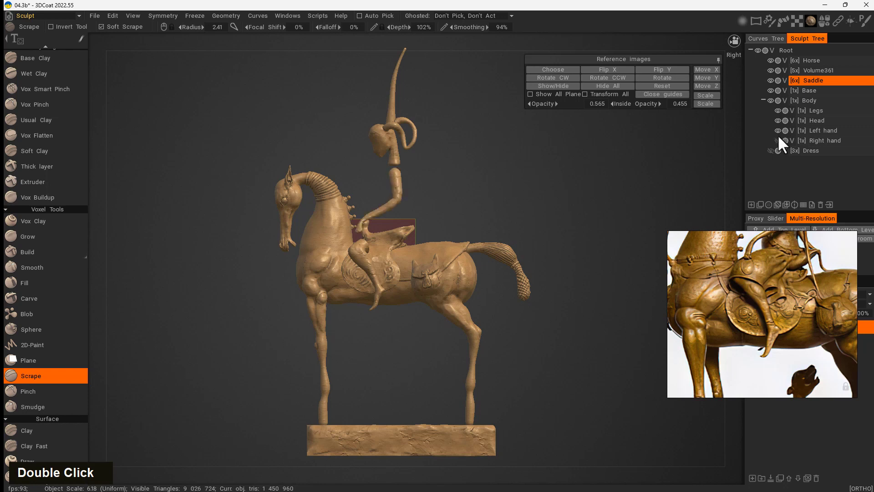
click(778, 140)
click(770, 150)
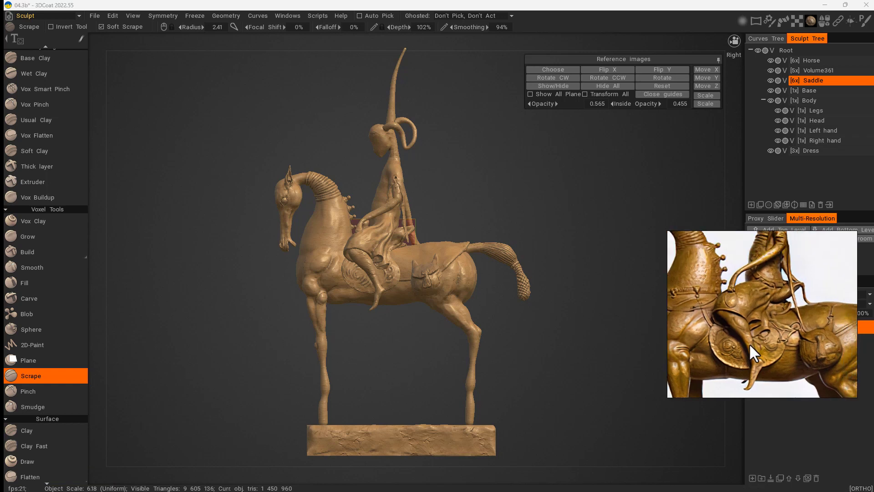
- Reframe the floating reference picture so the horse and rider can be compared with the model
right_drag(749, 343, 767, 338)
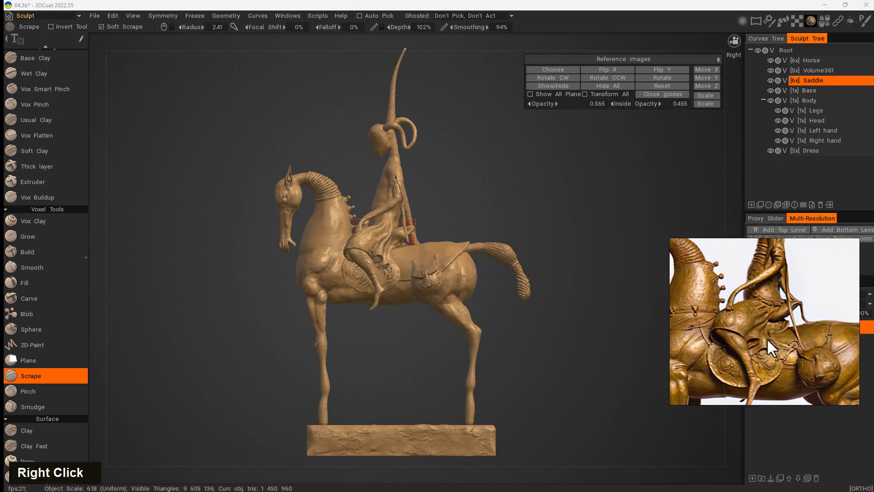
scroll(761, 317, up, 2)
scroll(762, 318, down, 4)
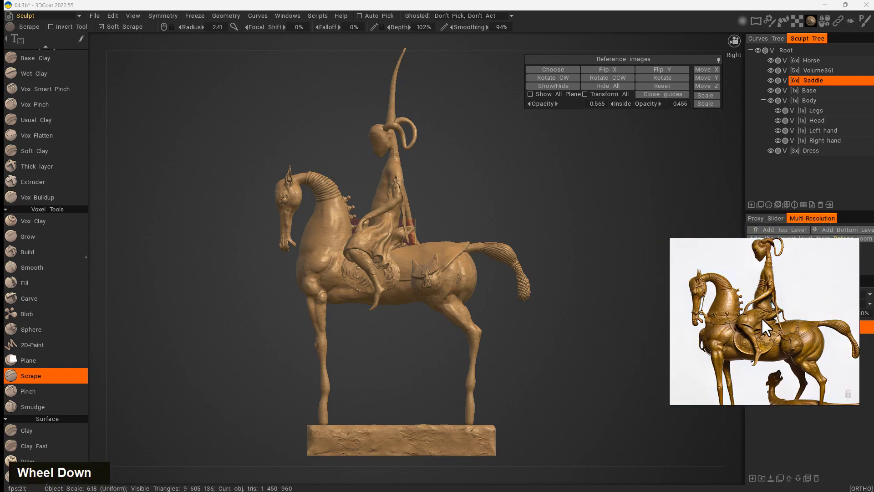
right_drag(762, 319, 761, 326)
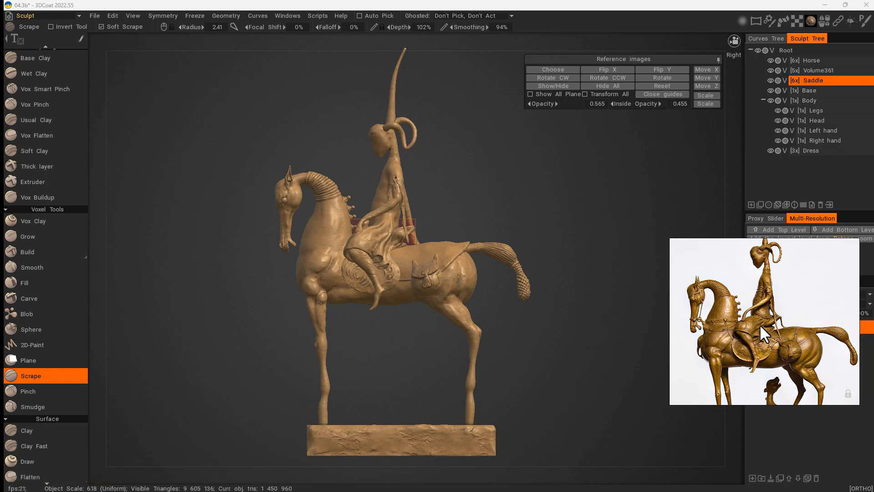
- Overlay the reference image on the horse and rider and set its inside opacity to 0.555
mouse_move(506, 359)
right_down()
mouse_move(562, 386)
mouse_move(599, 272)
mouse_move(543, 222)
right_up()
mouse_move(542, 219)
middle_down()
mouse_move(595, 228)
mouse_move(585, 285)
mouse_move(548, 299)
middle_up()
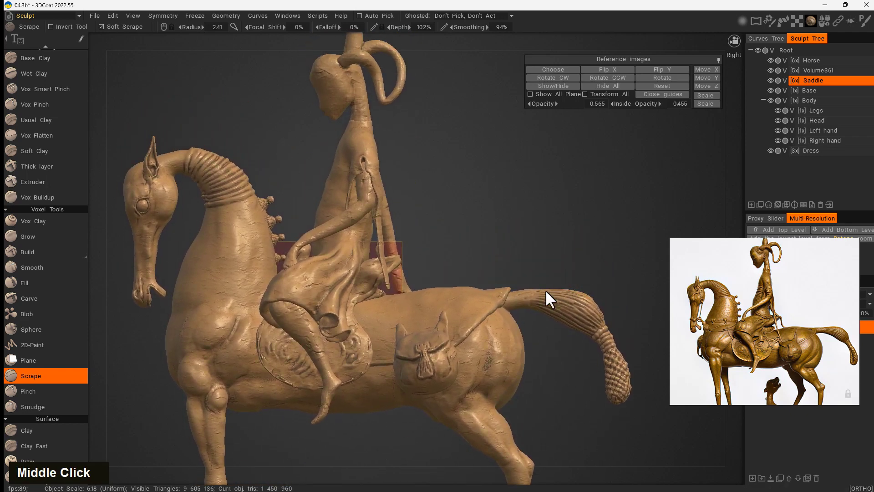
key(u)
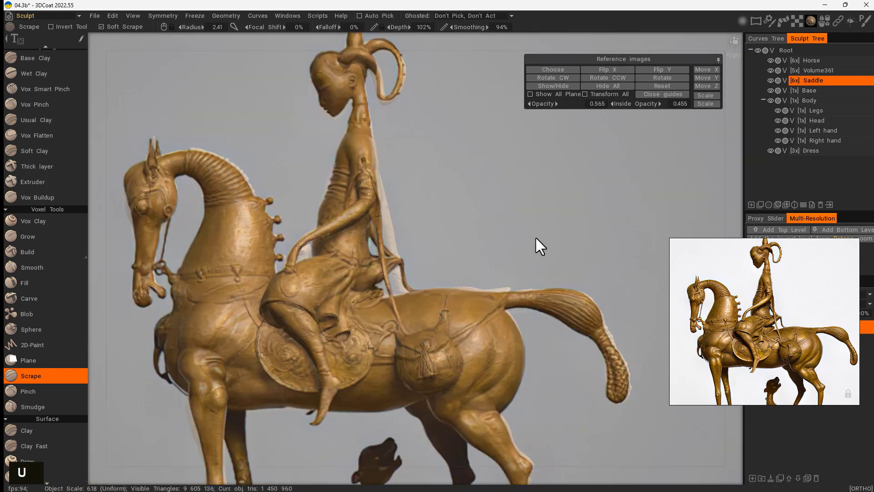
mouse_move(641, 103)
mouse_down()
mouse_move(597, 105)
mouse_move(663, 103)
mouse_move(608, 114)
mouse_move(661, 112)
mouse_move(612, 112)
mouse_move(653, 114)
mouse_move(590, 110)
mouse_move(654, 121)
mouse_move(577, 122)
mouse_move(638, 123)
mouse_move(590, 121)
mouse_move(630, 121)
mouse_move(597, 121)
mouse_move(628, 121)
mouse_move(620, 121)
mouse_up()
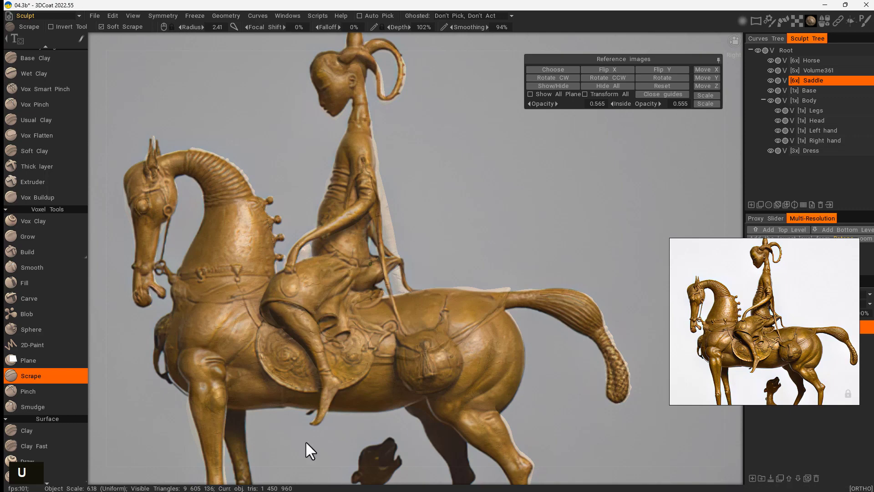
- Fade the reference overlay's inside opacity to 0, then raise it to 0.330 to compare the sculpt with the photo
drag(609, 110, 529, 114)
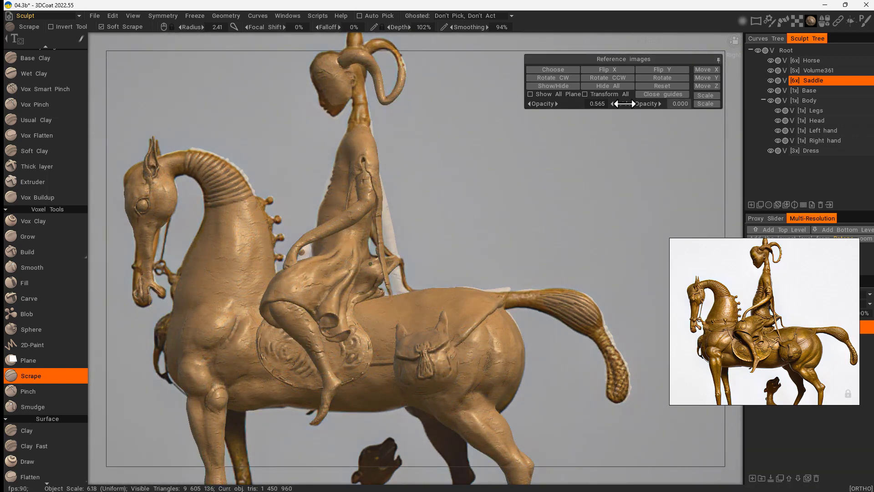
drag(625, 104, 607, 111)
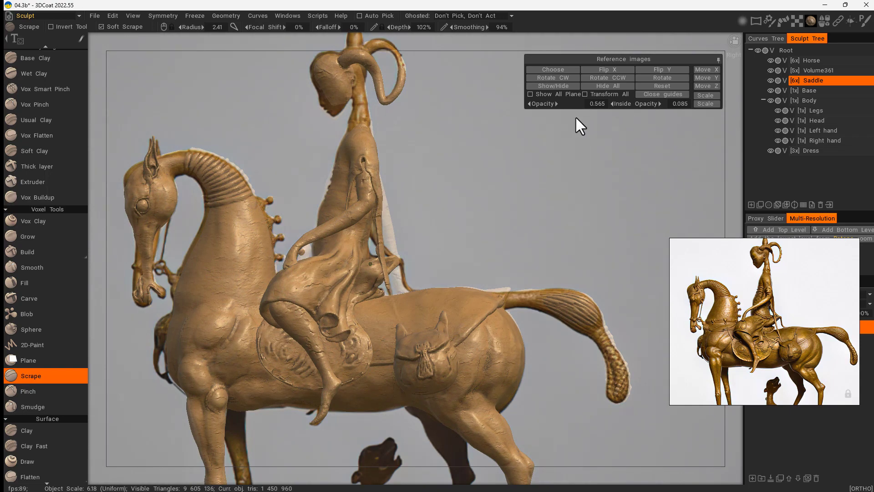
drag(614, 110, 590, 118)
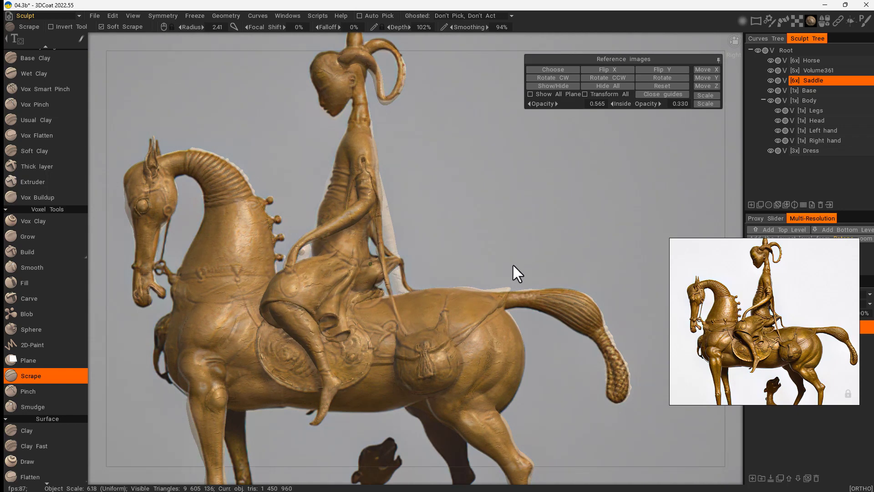
- Set the overlay's inside opacity to 0.370 and shift the saddle's round side flap with the Move tool at radius 20.0 to match the reference
middle_drag(512, 263, 553, 187)
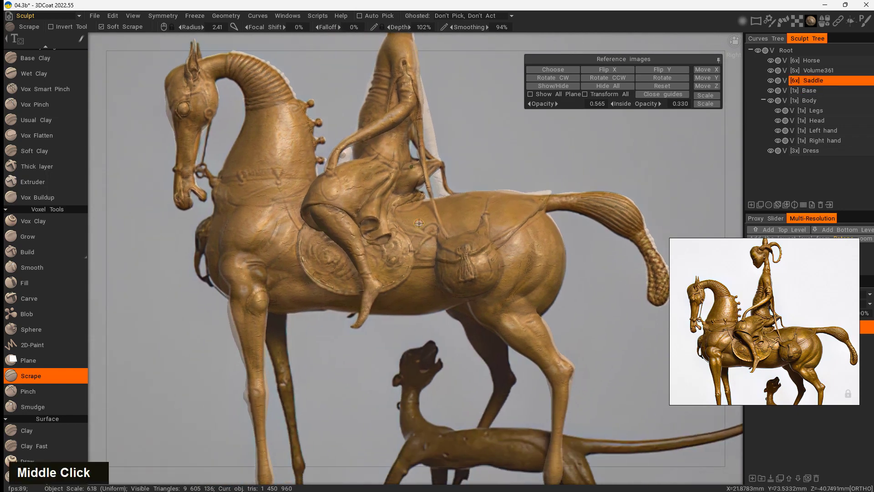
key(space)
click(318, 296)
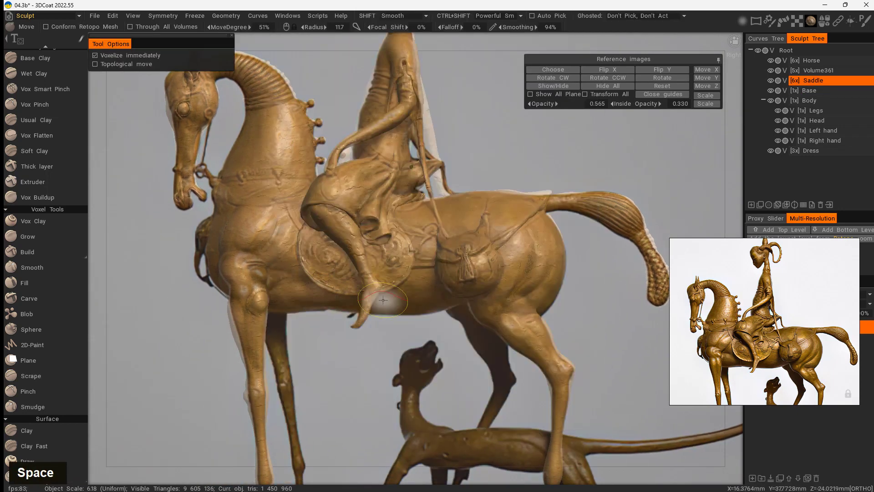
right_click(375, 283)
drag(630, 100, 576, 124)
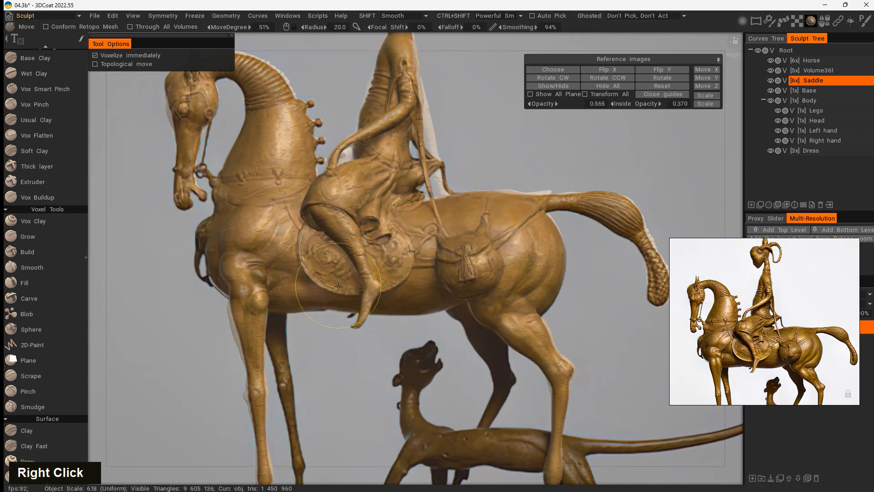
mouse_move(337, 289)
mouse_down()
mouse_move(320, 279)
mouse_move(365, 290)
mouse_move(389, 281)
mouse_up()
drag(396, 238, 431, 242)
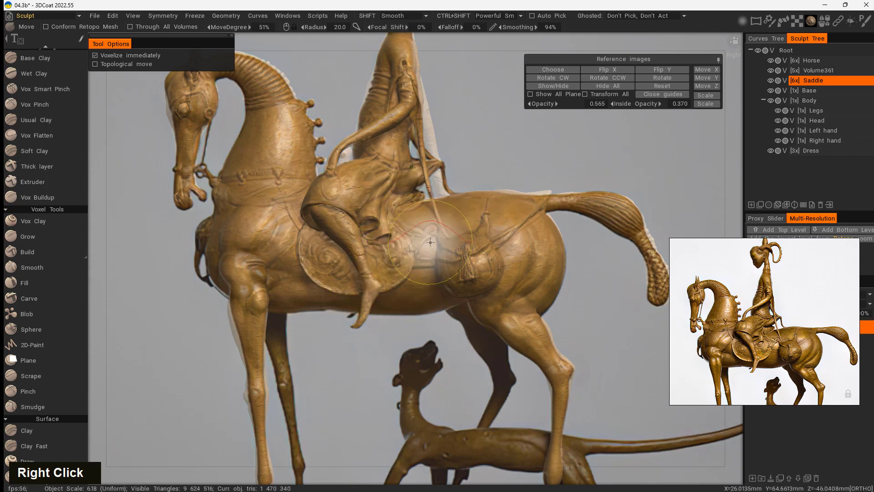
drag(332, 267, 321, 276)
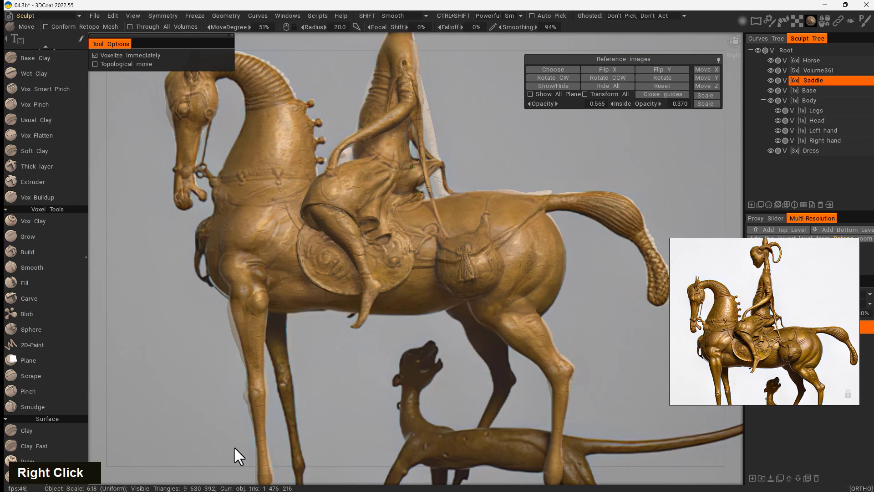
- Push the saddle's raised rear end behind the rider toward the reference with the Move tool at radius 4.84, and hide the reference image
drag(376, 250, 416, 210)
right_drag(495, 158, 679, 175)
middle_drag(587, 172, 501, 251)
right_drag(336, 206, 246, 208)
drag(478, 144, 496, 153)
right_drag(351, 217, 358, 219)
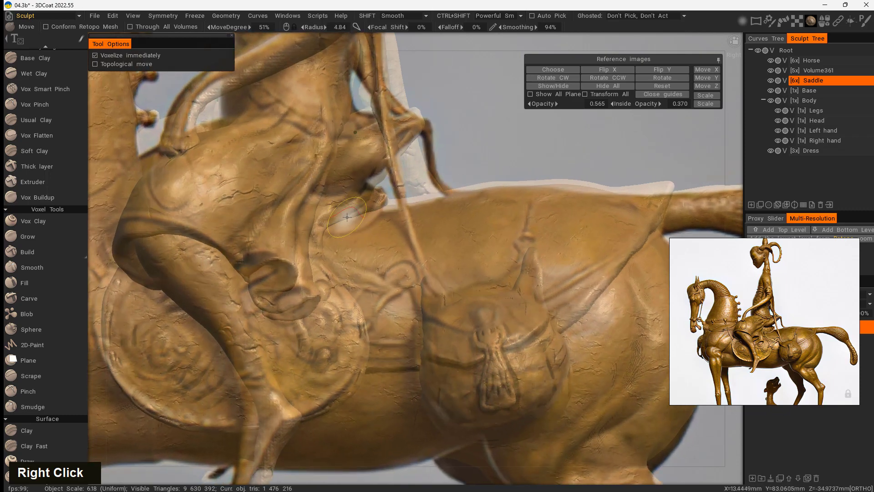
mouse_move(347, 217)
mouse_down()
mouse_move(360, 225)
mouse_move(367, 219)
mouse_move(351, 225)
mouse_move(371, 216)
mouse_up()
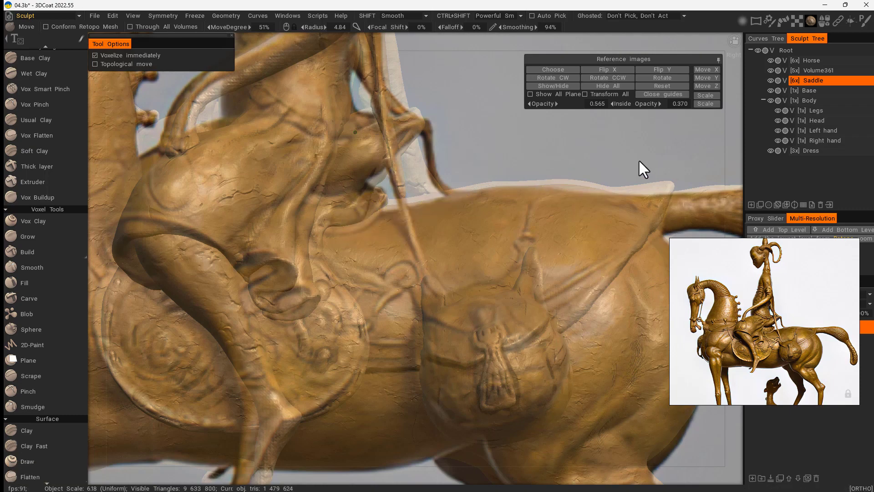
drag(638, 160, 591, 171)
key(u)
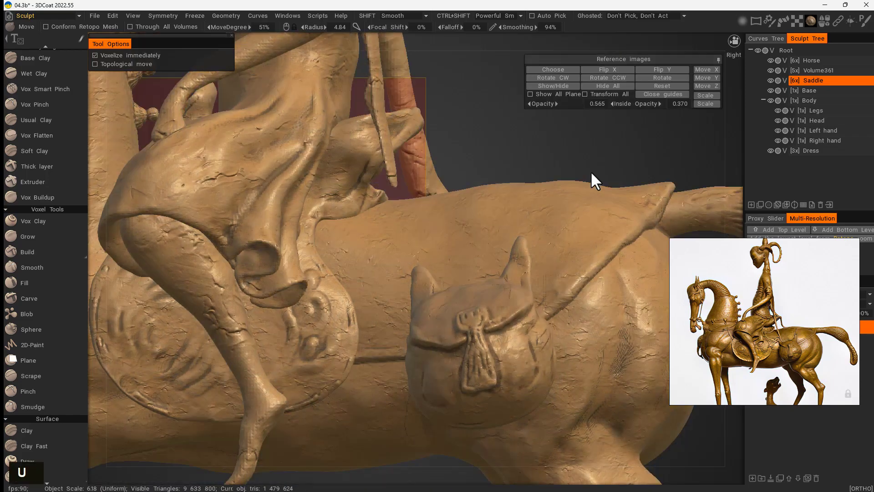
- Adjust the saddle's round side flap beside the rider's leg with the Move tool, and set the brush radius to 6.32
mouse_move(525, 168)
alt+mouse_down()
mouse_move(453, 207)
mouse_move(433, 175)
mouse_move(442, 172)
alt+mouse_up()
right_drag(443, 171, 442, 170)
drag(442, 169, 434, 170)
drag(167, 313, 319, 282)
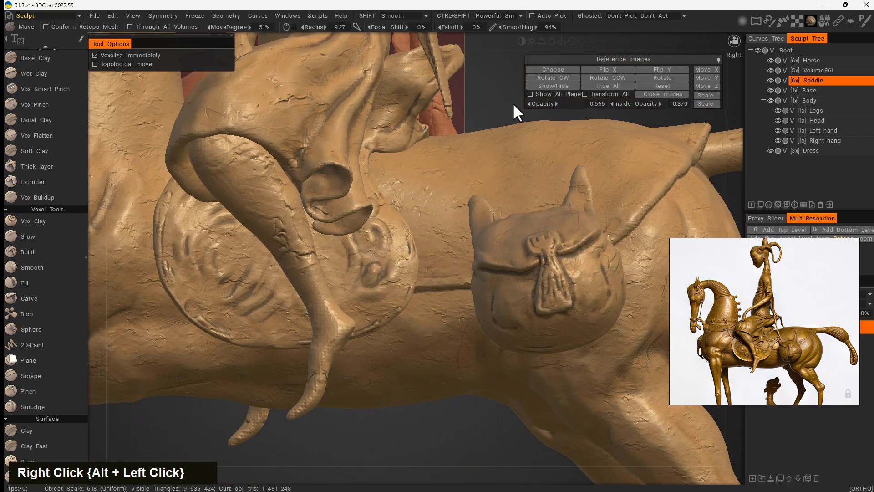
mouse_move(512, 102)
mouse_down()
mouse_move(488, 121)
mouse_move(463, 121)
mouse_move(507, 119)
mouse_move(498, 122)
mouse_up()
right_drag(483, 200, 469, 195)
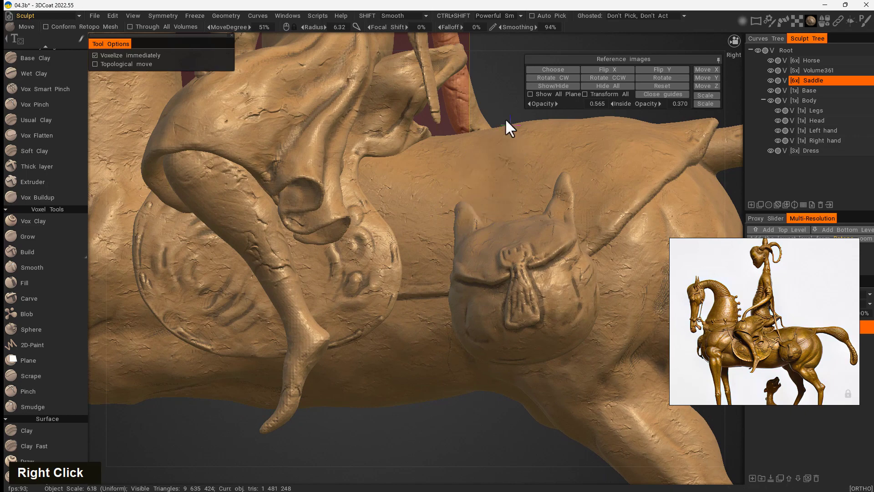
- Show the complete statue in perspective view and collapse the Body group in the Sculpt Tree
mouse_move(504, 119)
right_down()
mouse_move(359, 128)
mouse_move(114, 178)
right_up()
mouse_move(444, 341)
mouse_down()
mouse_move(630, 377)
mouse_move(544, 336)
mouse_move(548, 353)
mouse_move(551, 329)
mouse_up()
alt+middle_drag(556, 337, 550, 285)
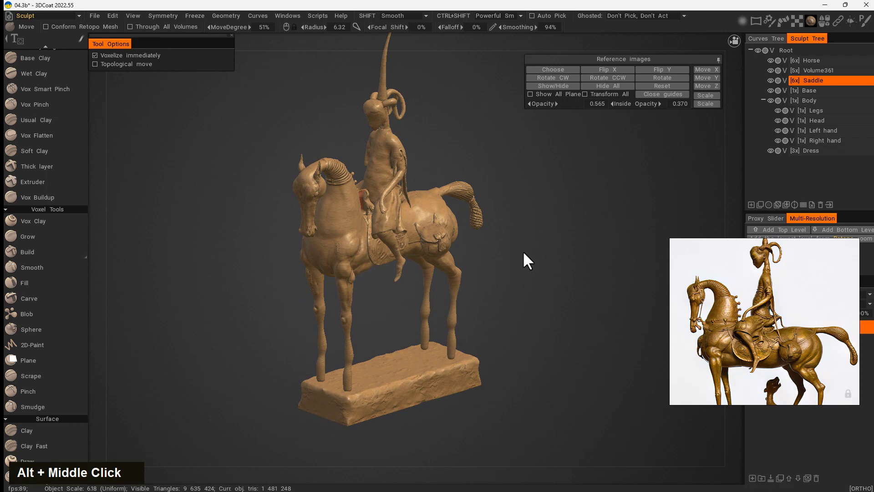
key(5)
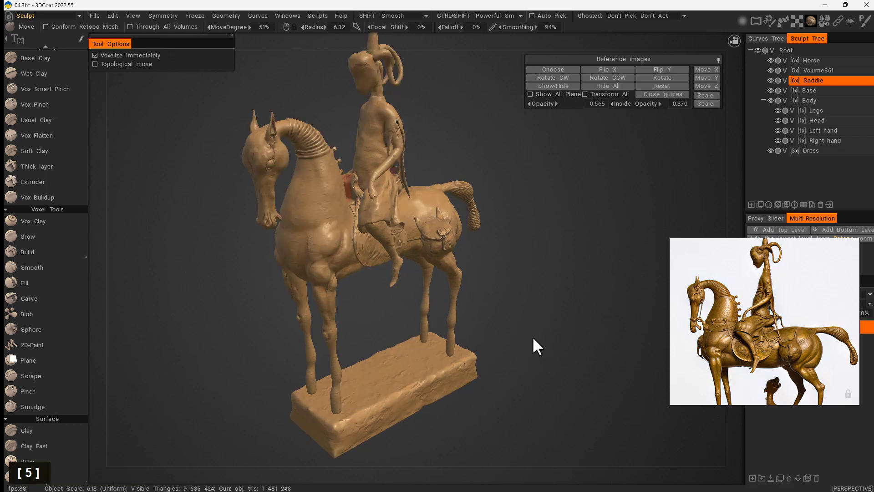
right_drag(536, 326, 518, 301)
click(763, 99)
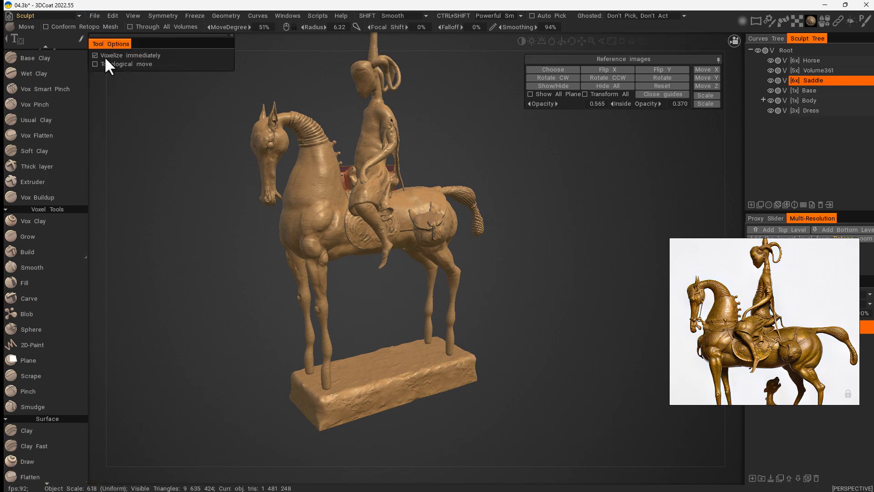
- Save the project under the new name 05 in the Project files folder of 3DCoat for beginners
click(97, 14)
click(128, 136)
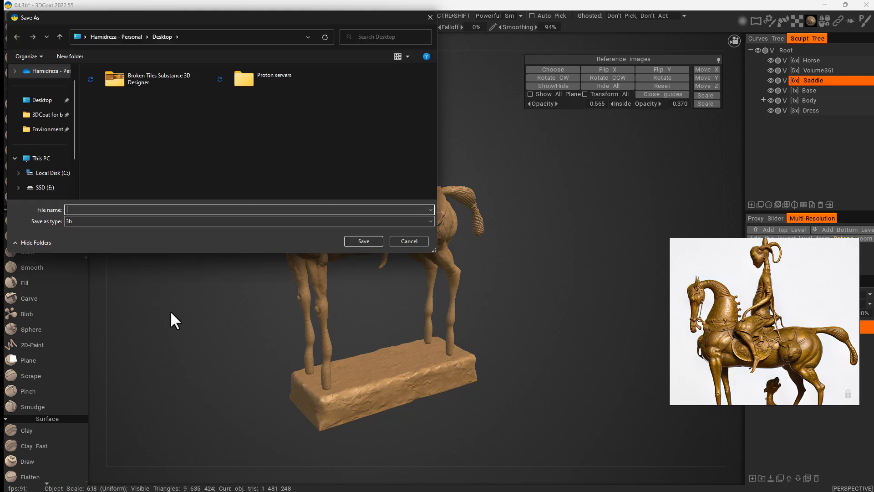
click(47, 114)
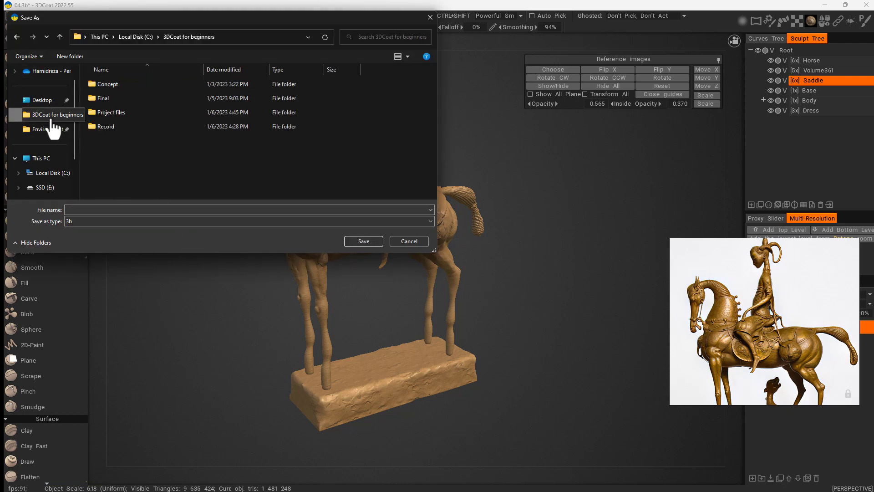
double_click(123, 113)
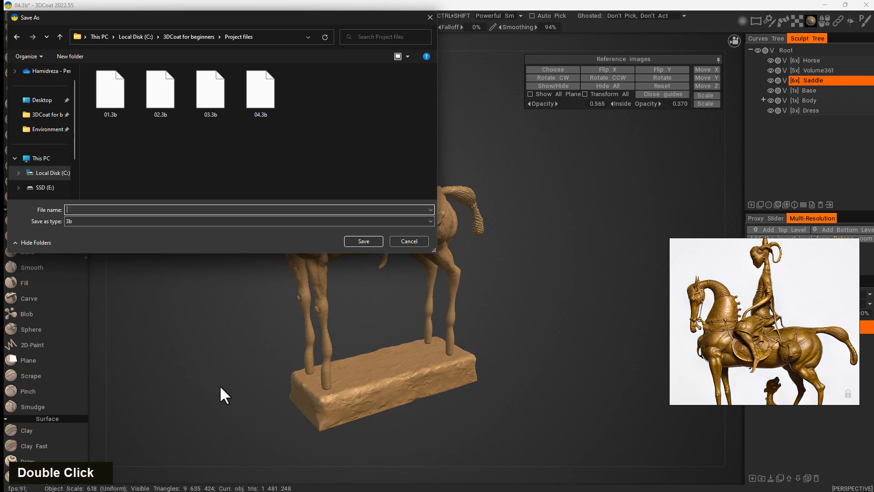
text(05)
key(Return)
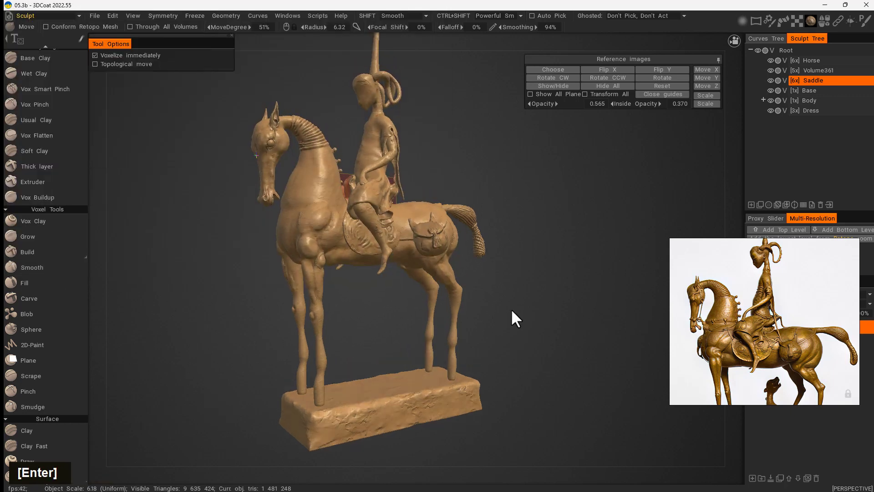
- Switch from the Sculpt room to the Render room with the whole horse-and-rider statue in view
mouse_move(511, 308)
mouse_down()
mouse_move(517, 325)
mouse_move(477, 367)
mouse_up()
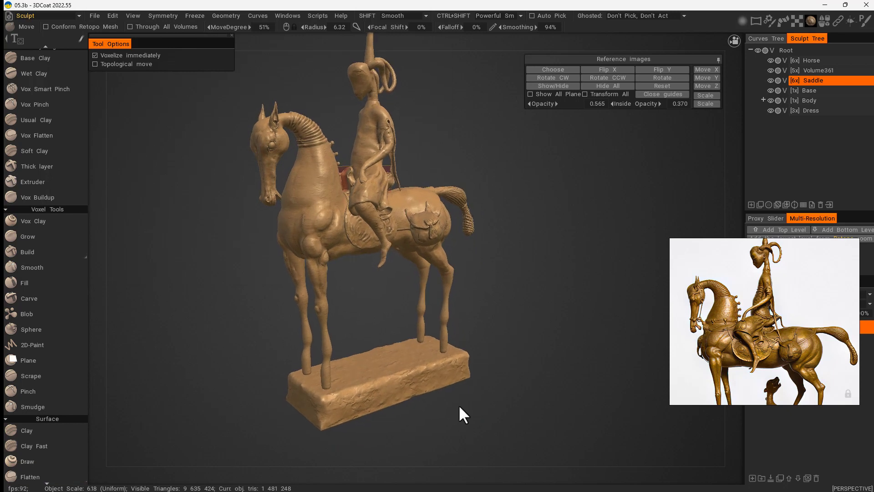
mouse_move(460, 406)
mouse_down()
mouse_move(488, 352)
mouse_move(521, 330)
mouse_up()
mouse_move(520, 330)
right_down()
mouse_move(498, 322)
mouse_move(508, 326)
right_up()
mouse_move(507, 326)
middle_down()
mouse_move(515, 339)
mouse_move(506, 332)
middle_up()
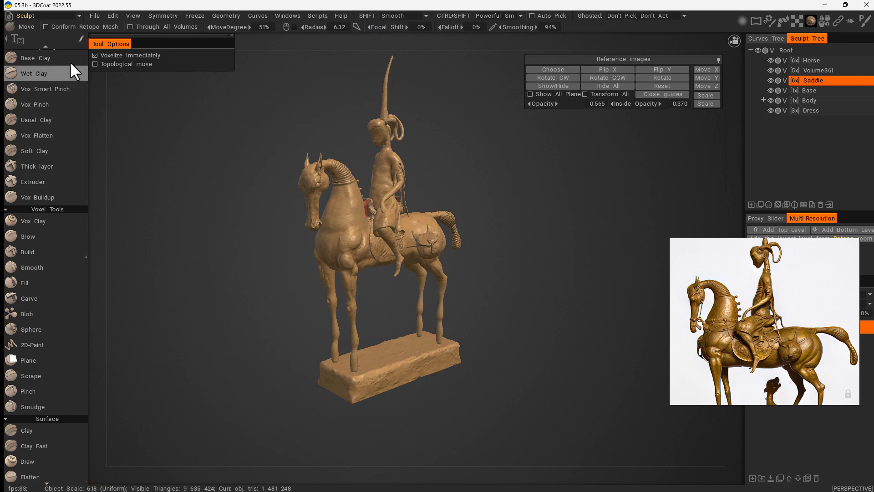
click(41, 16)
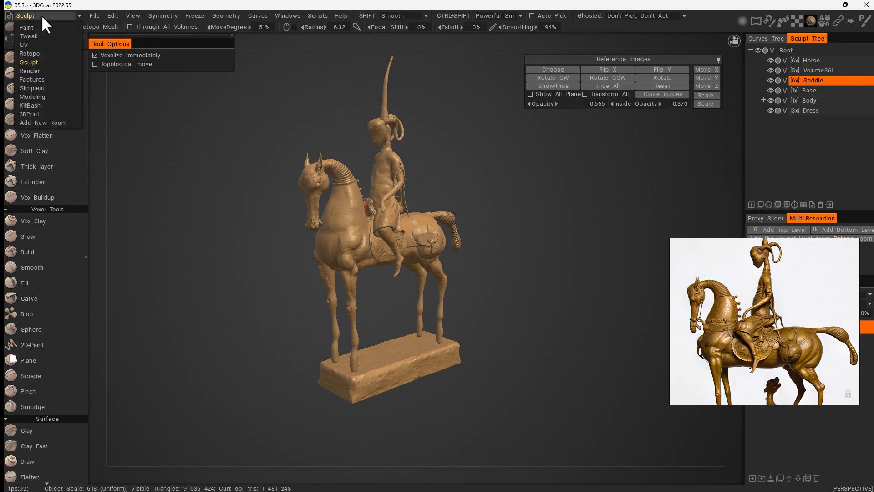
click(38, 69)
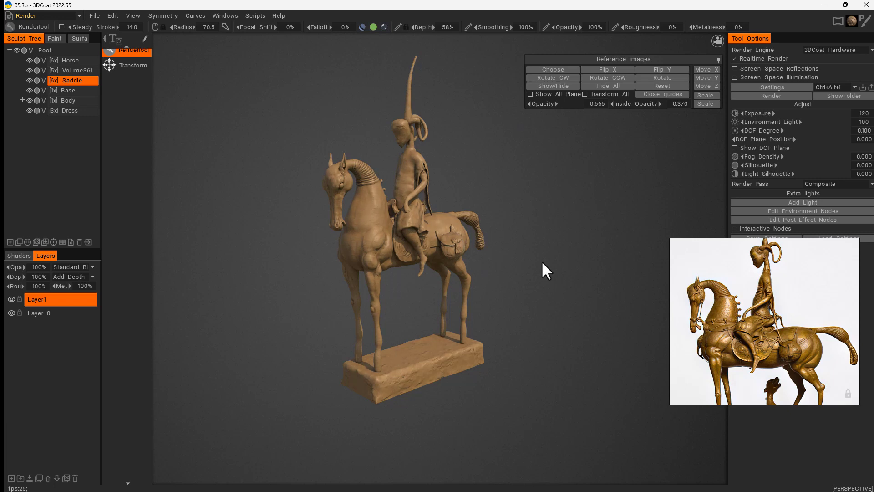
- Examine the floating reference photos for the ornaments on the opposite side of the horse
scroll(769, 307, down, 3)
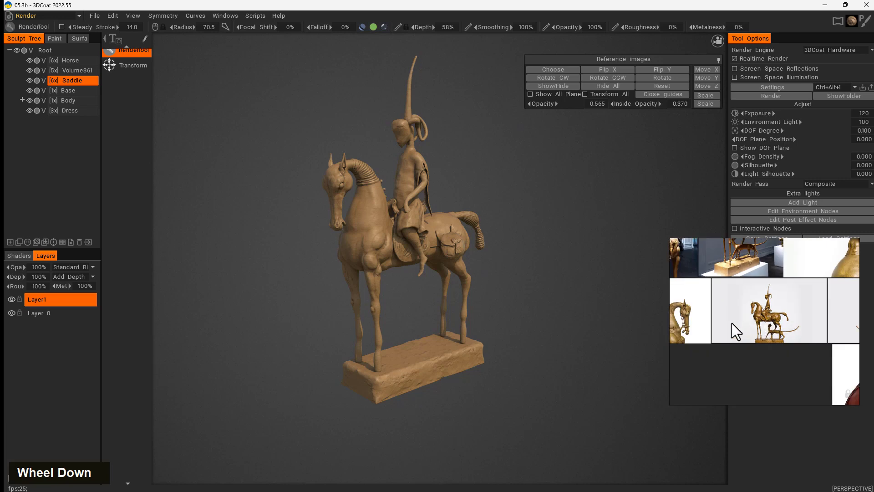
scroll(769, 299, up, 5)
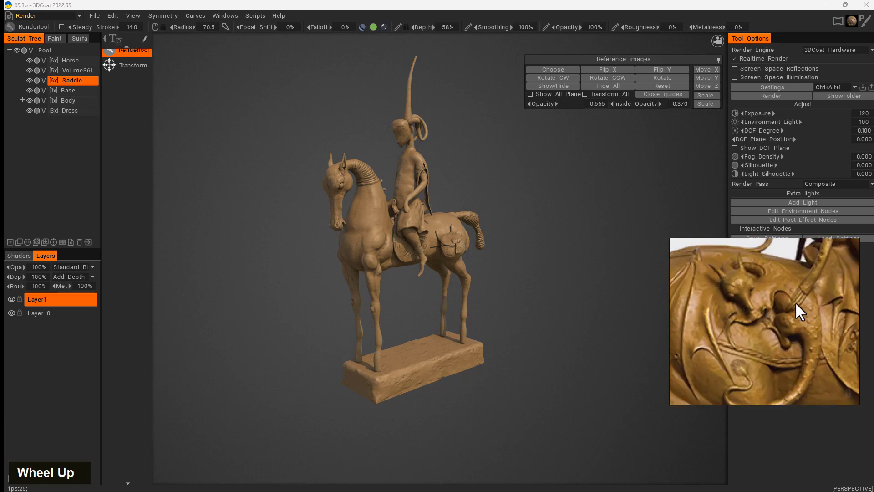
scroll(777, 313, down, 3)
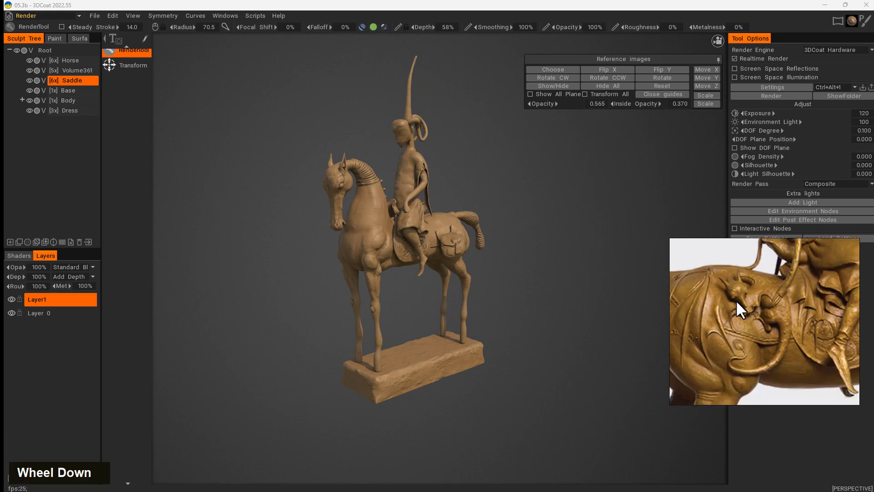
scroll(766, 315, down, 3)
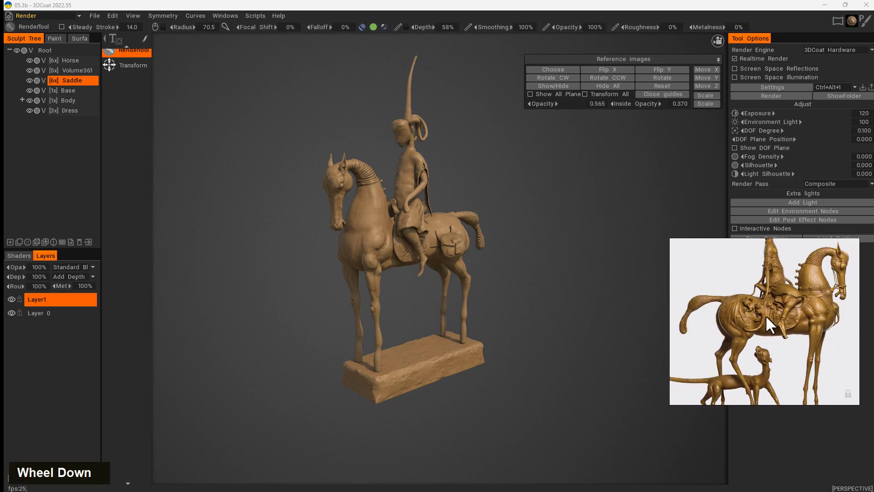